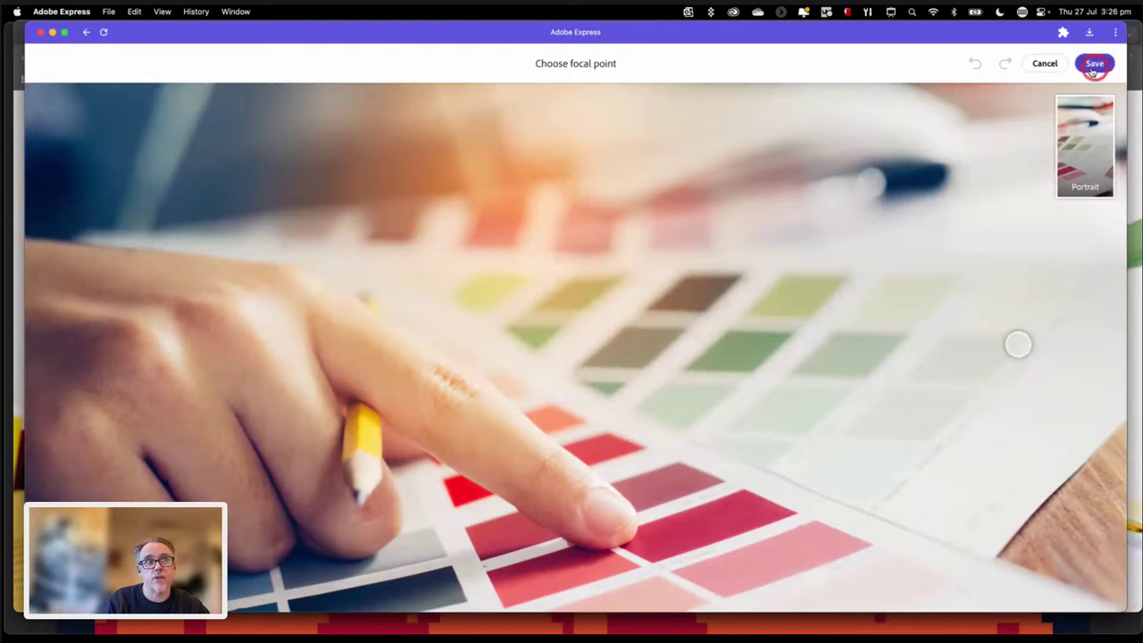
Step: Save the chosen focal point for the colour-swatch hero photo
click(1094, 66)
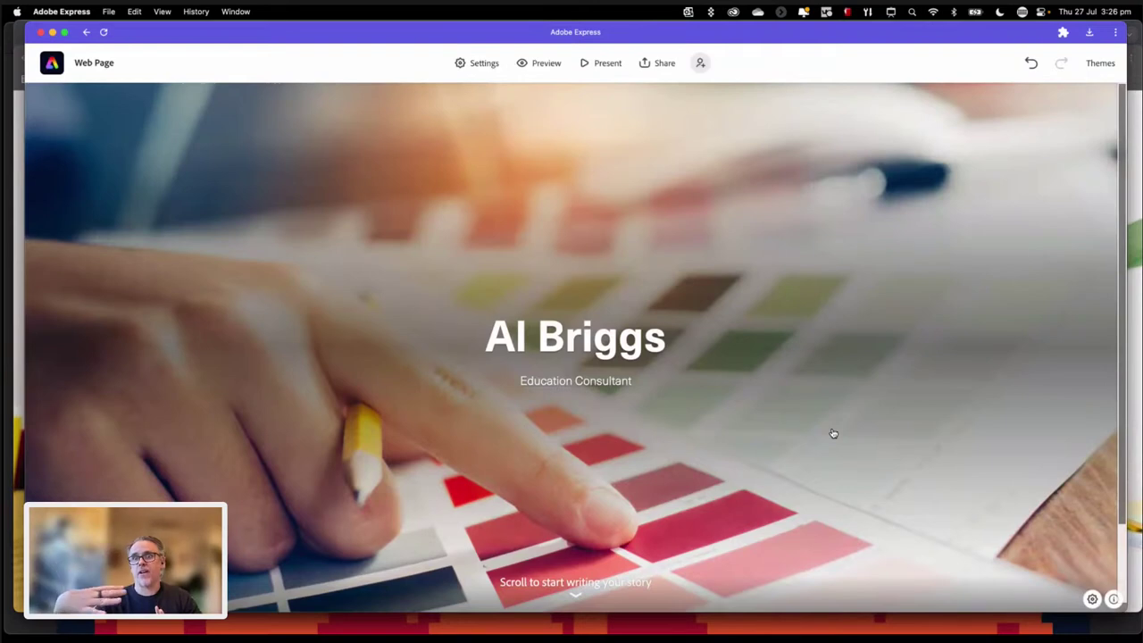
Step: Scroll below the hero photo and insert a Glideshow into the empty section
click(823, 417)
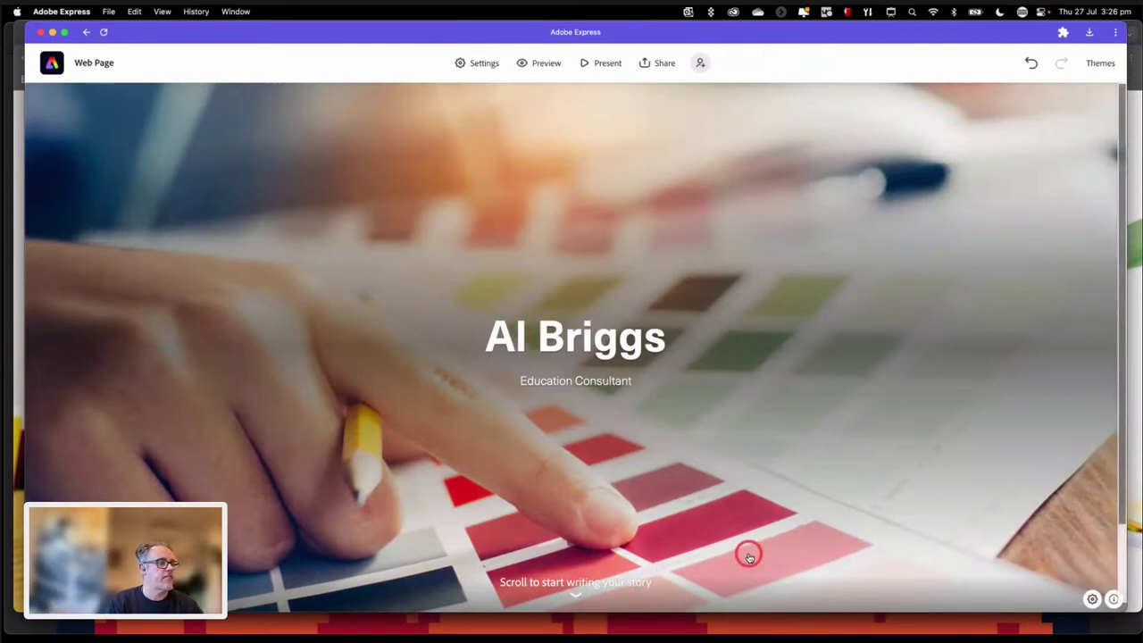
scroll(748, 557, down, 3)
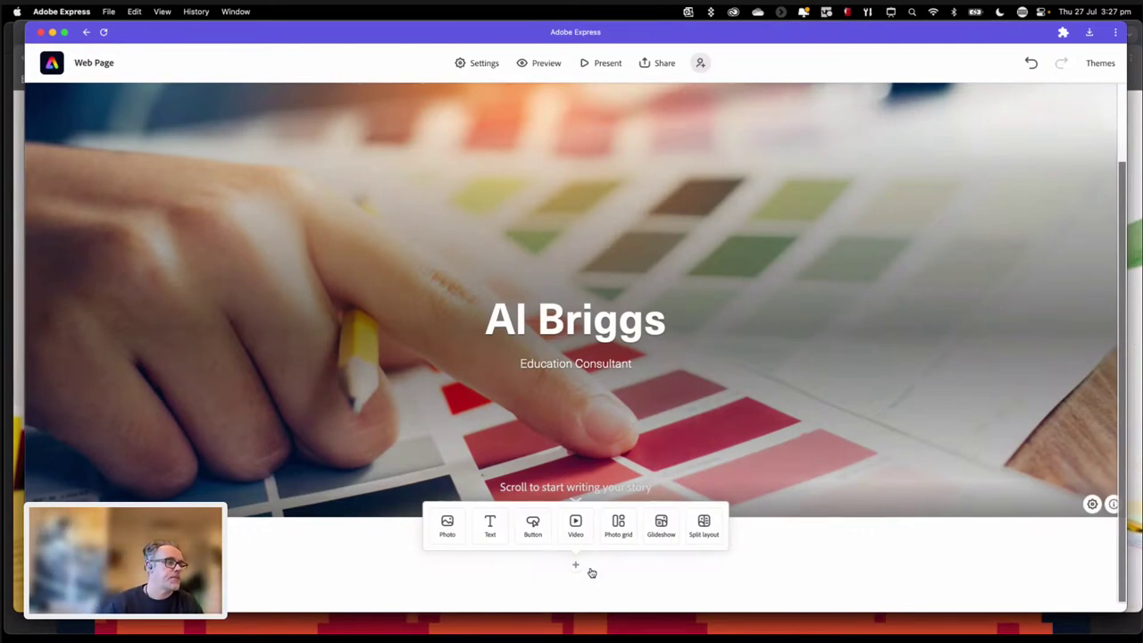
click(666, 529)
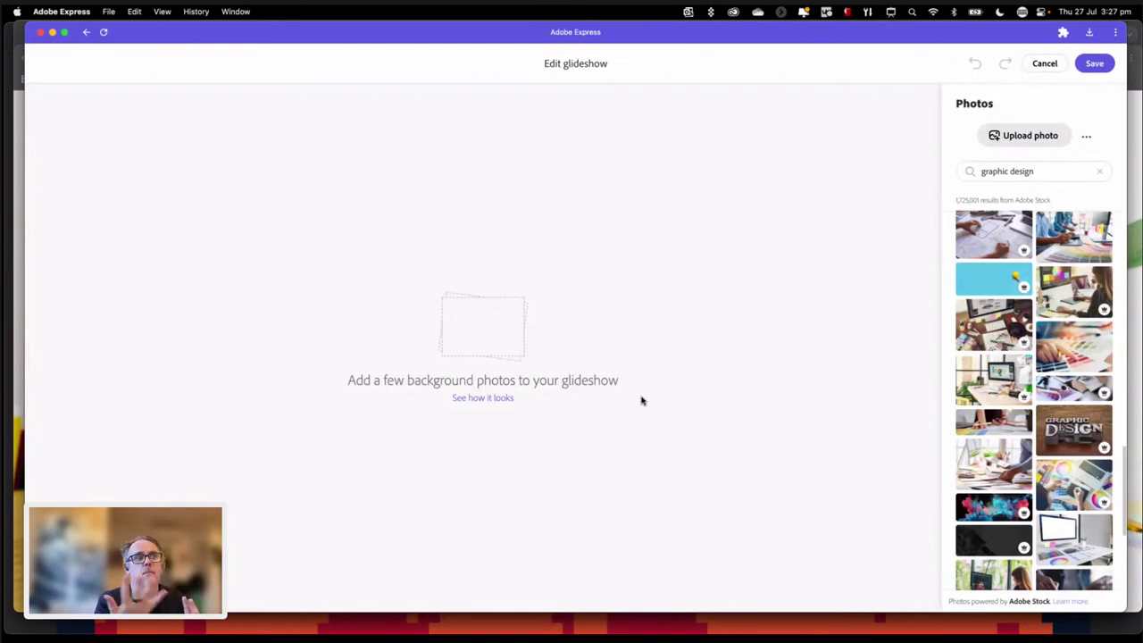
Step: Add two 'graphic design' stock photos to the glideshow
click(1015, 233)
click(965, 333)
scroll(705, 403, down, 5)
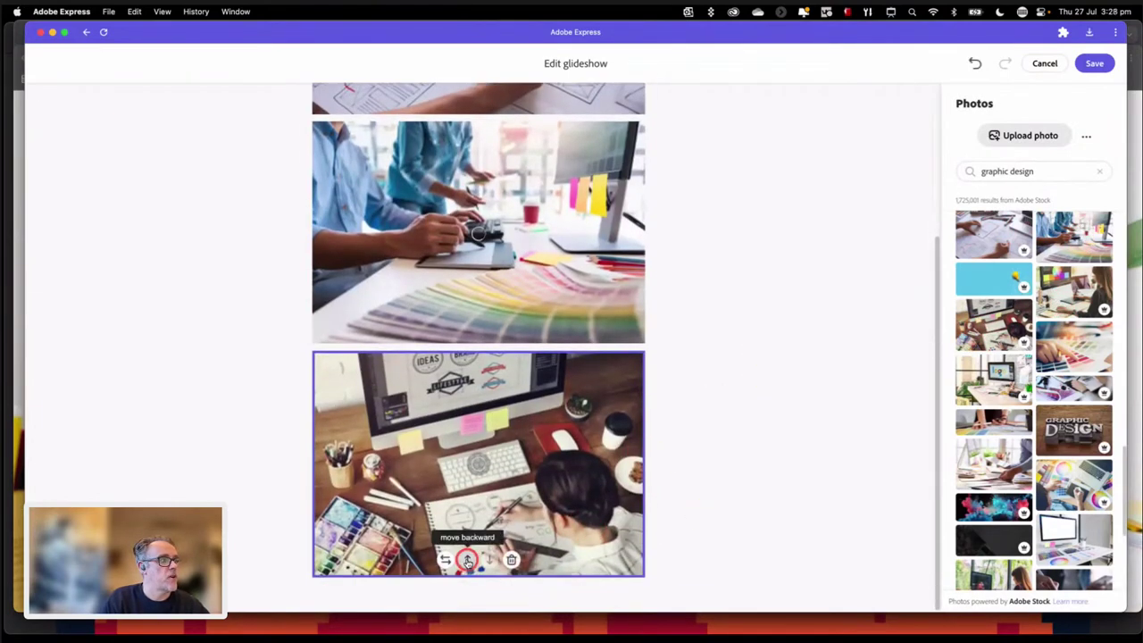
Step: Remove the desk workspace and people photos, keeping only the wireframe sketch photo, and save
click(467, 557)
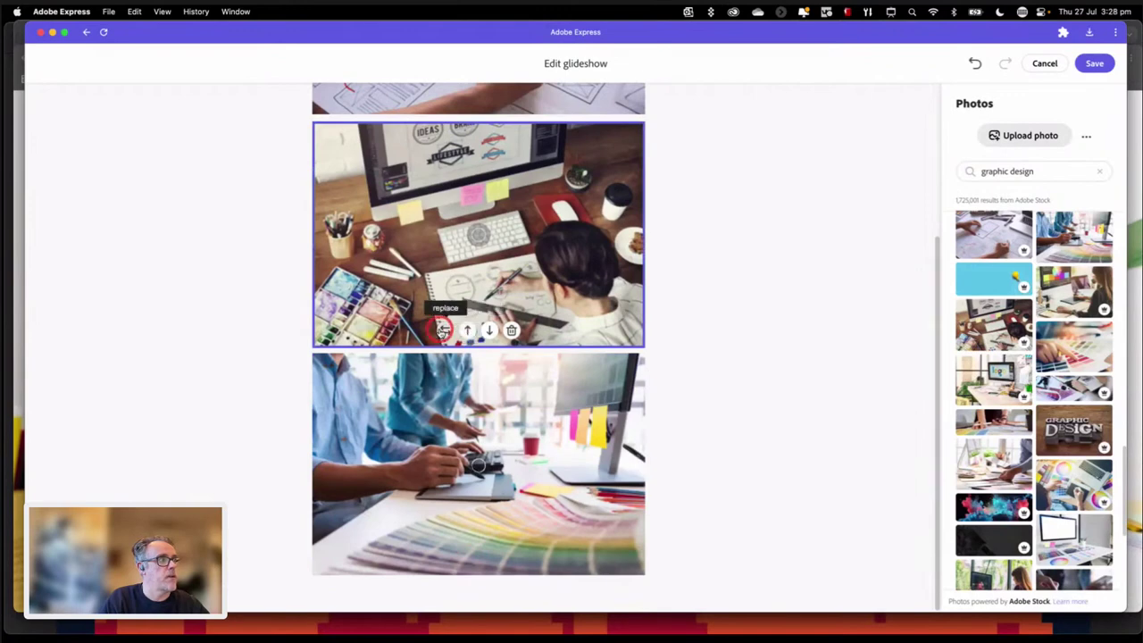
click(507, 331)
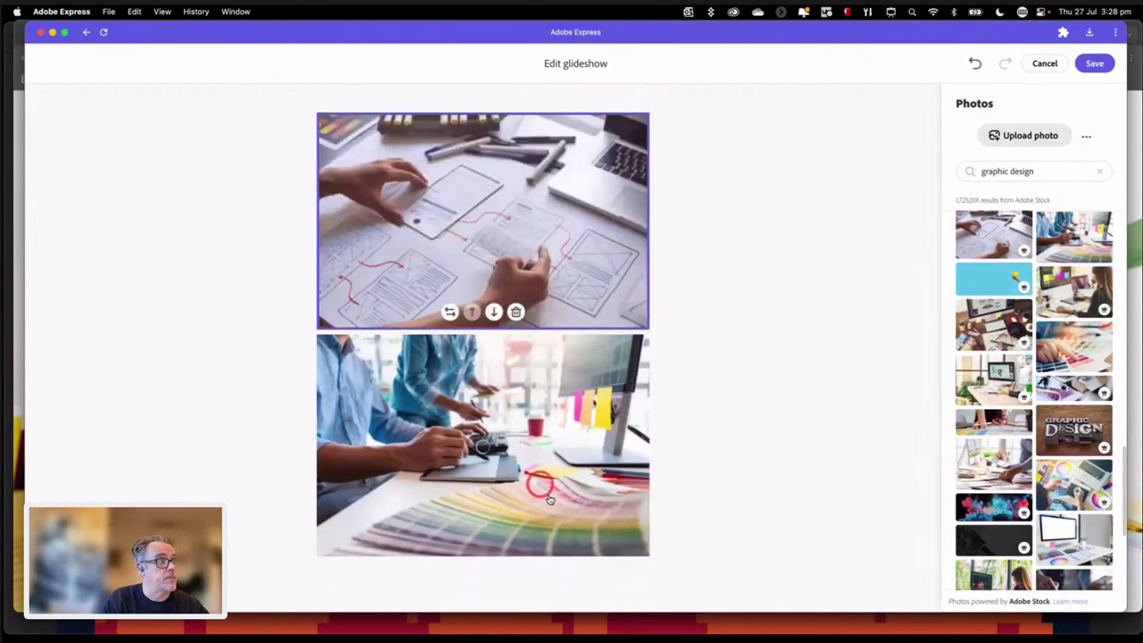
click(561, 471)
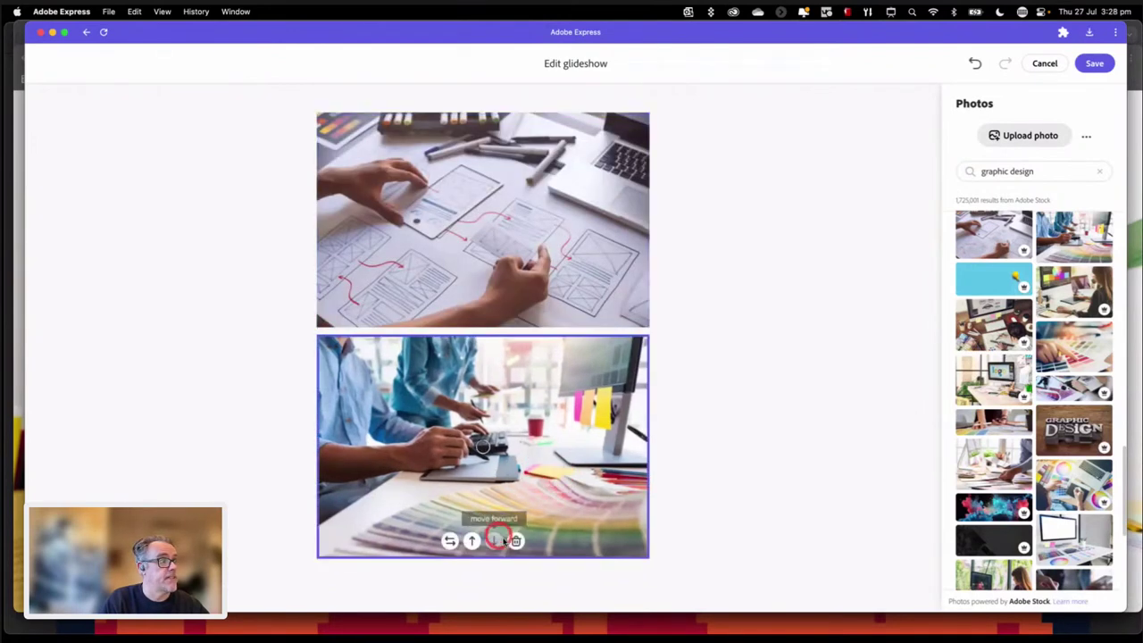
click(515, 539)
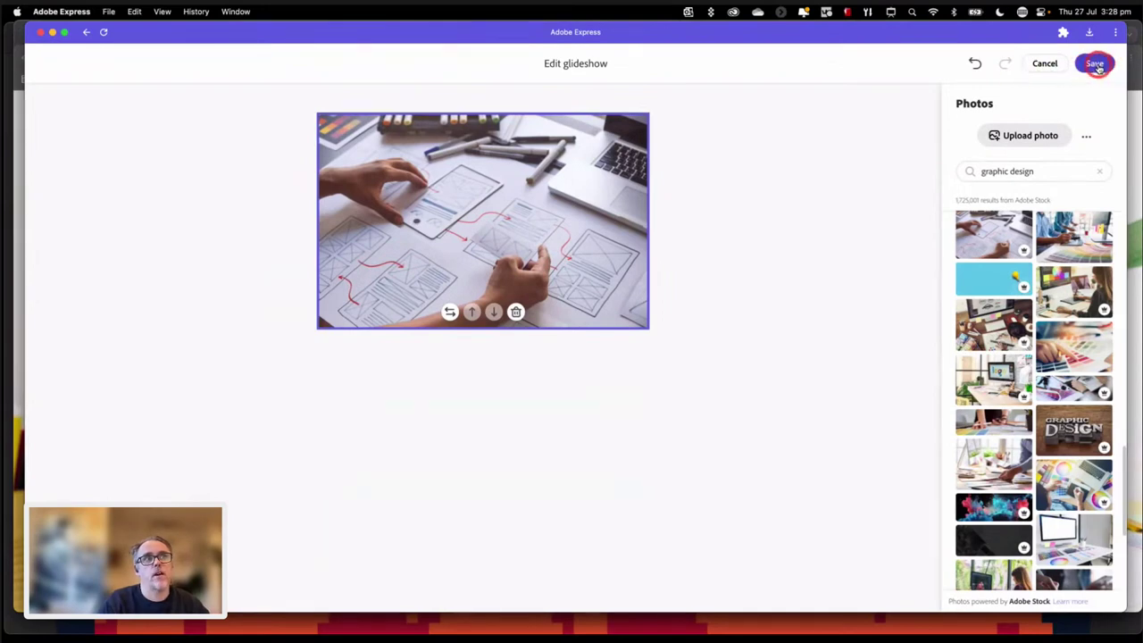
click(1096, 65)
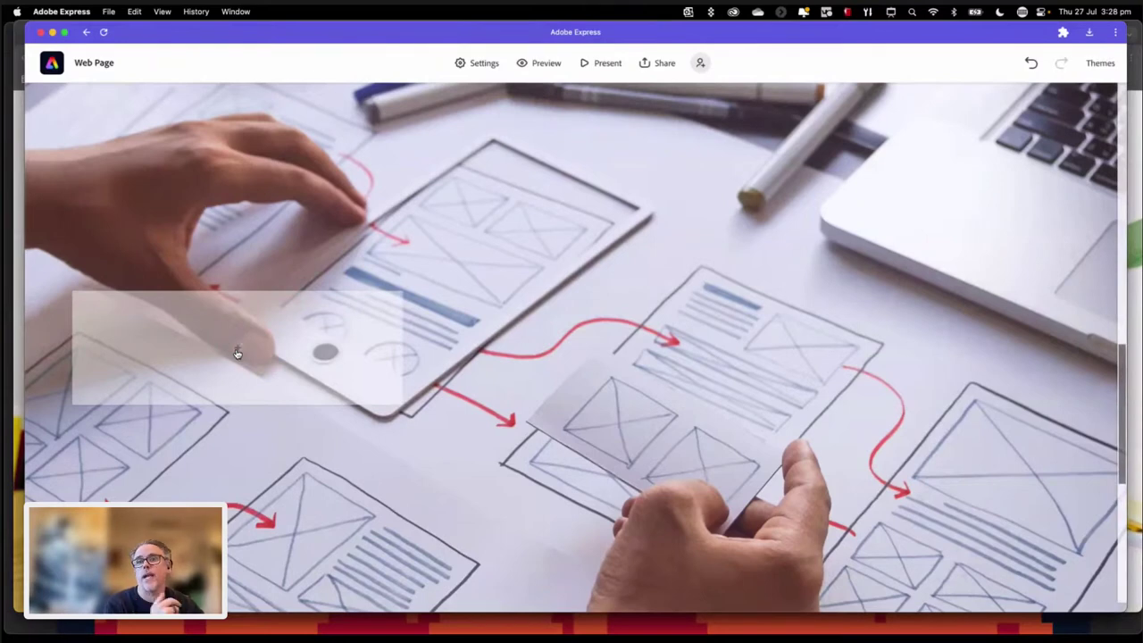
Step: Show the Photo/Text/Button/Video choices inside the translucent overlay box on the wireframe photo
click(238, 351)
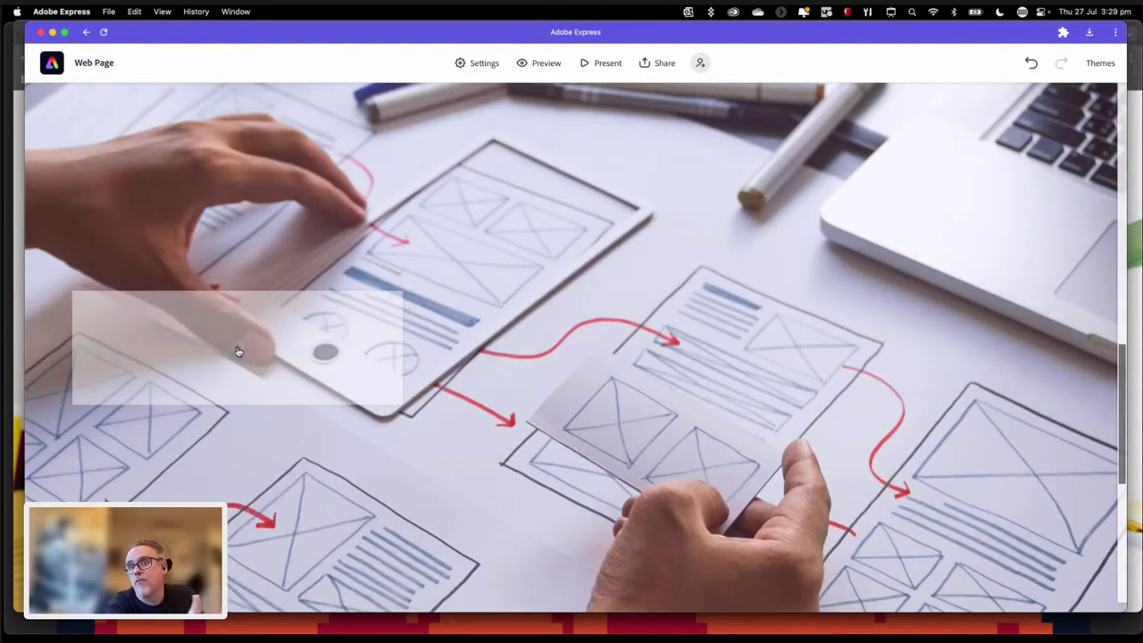
mouse_move(222, 345)
mouse_down()
mouse_move(276, 358)
mouse_move(240, 349)
mouse_up()
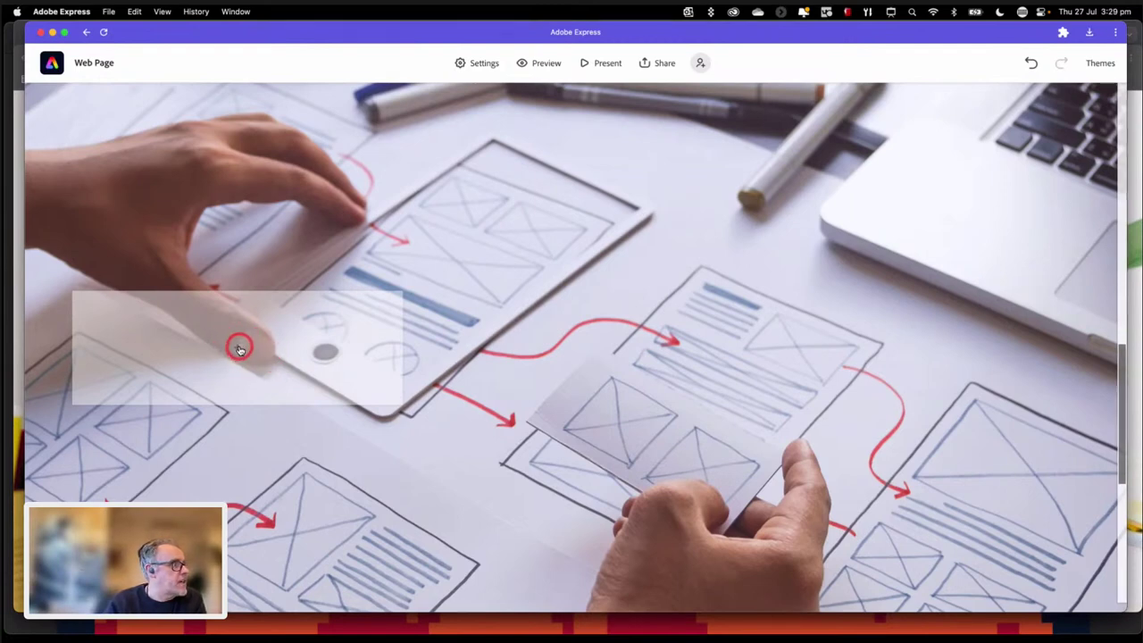
click(239, 348)
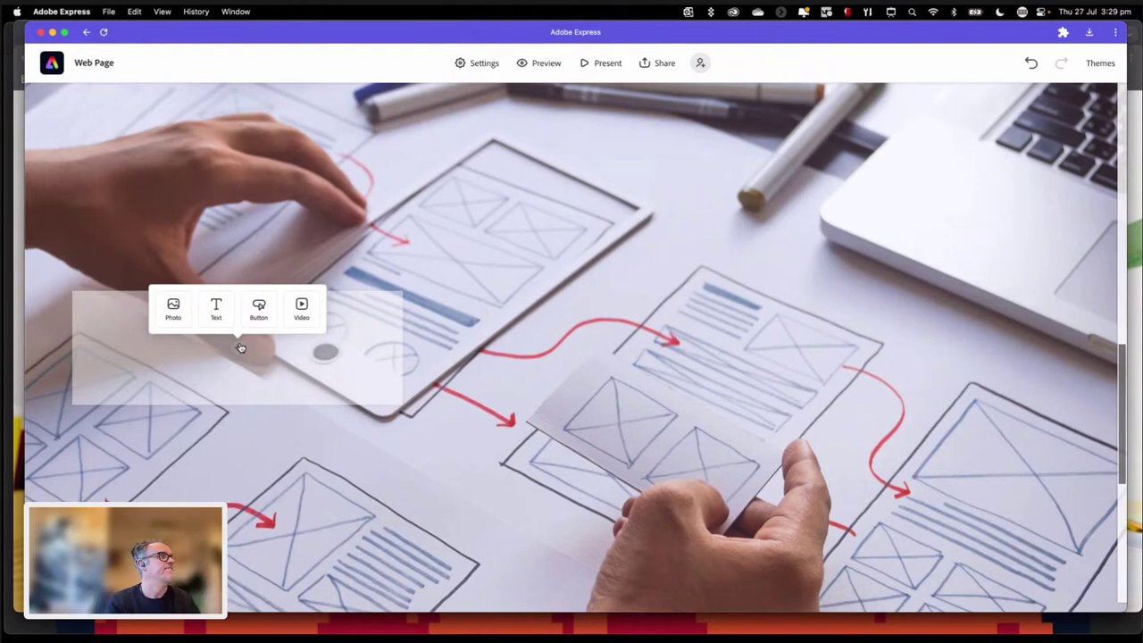
Step: Add a text block in the overlay box as an H1 heading reading 'About me'
click(219, 309)
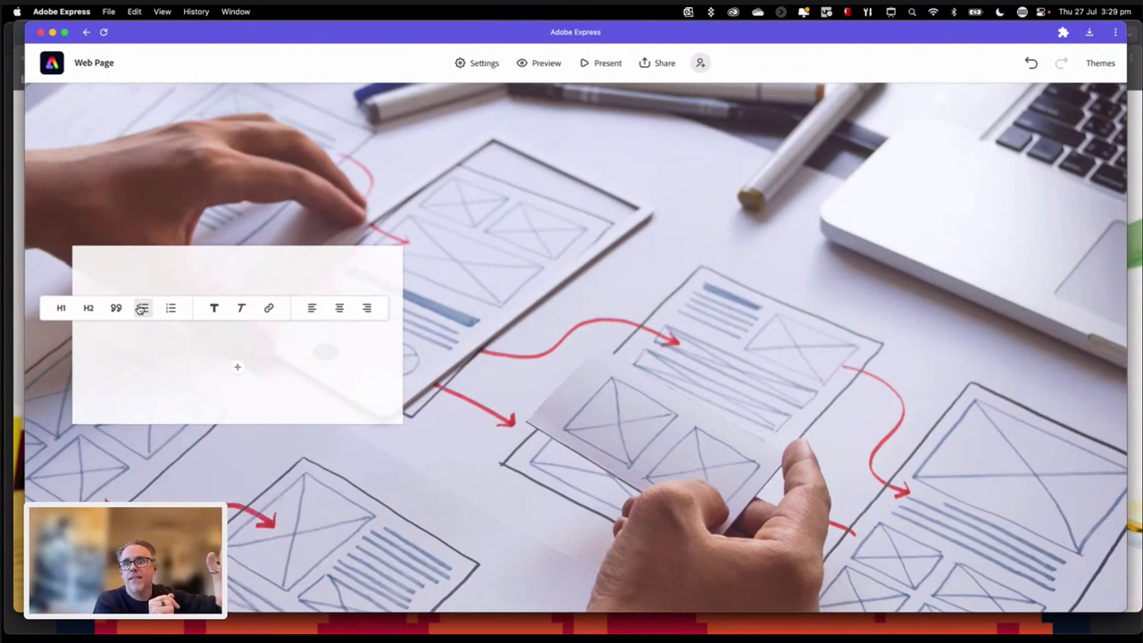
click(61, 309)
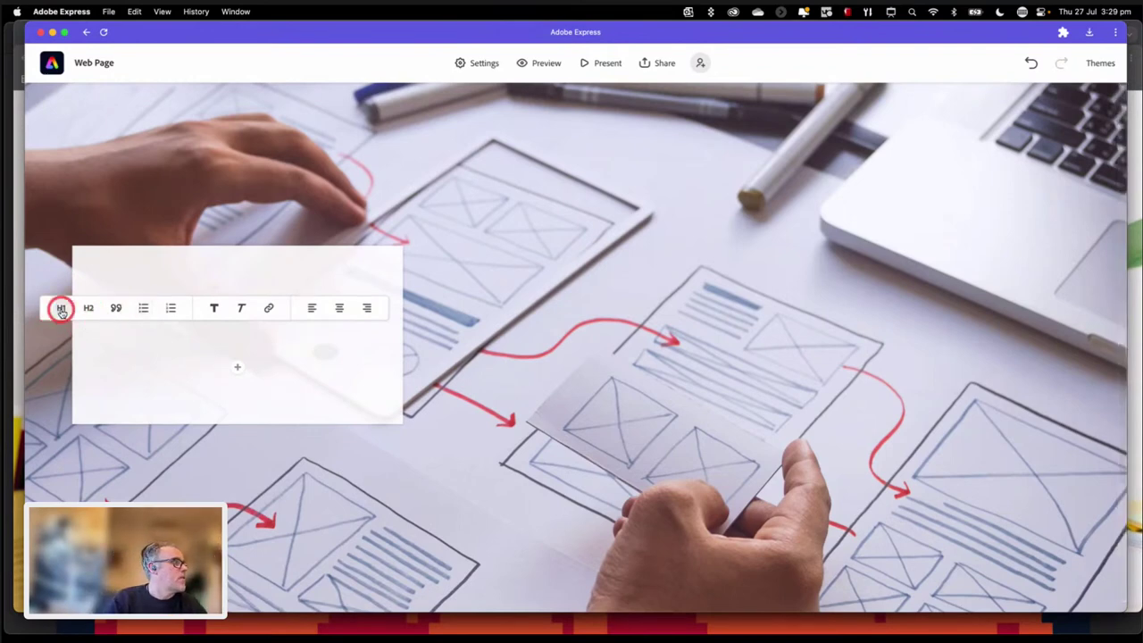
click(89, 309)
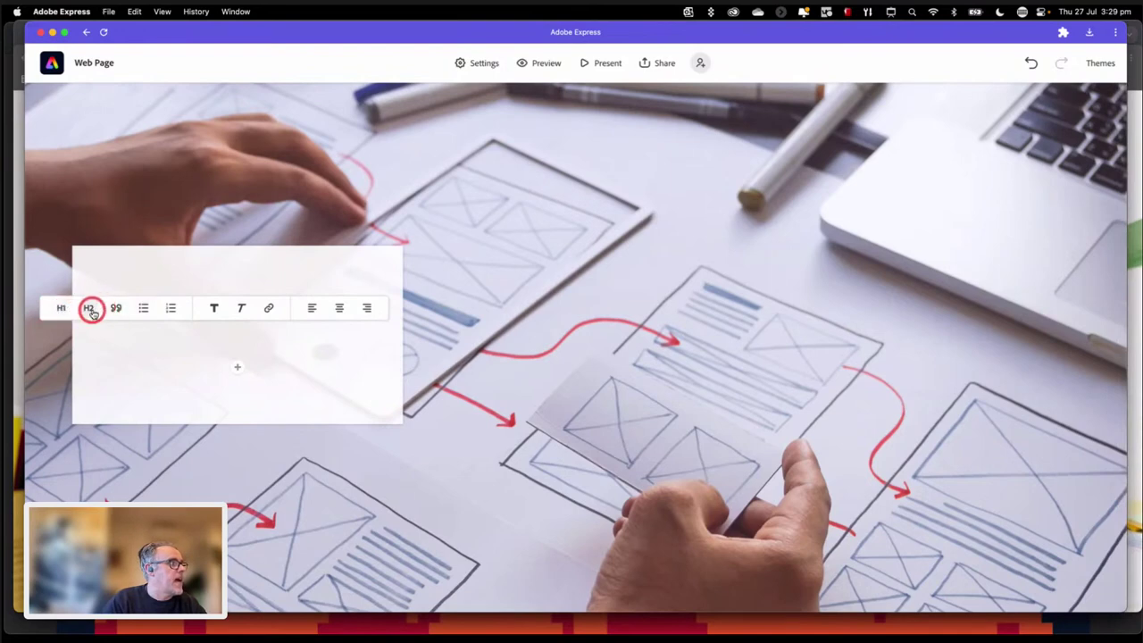
click(117, 309)
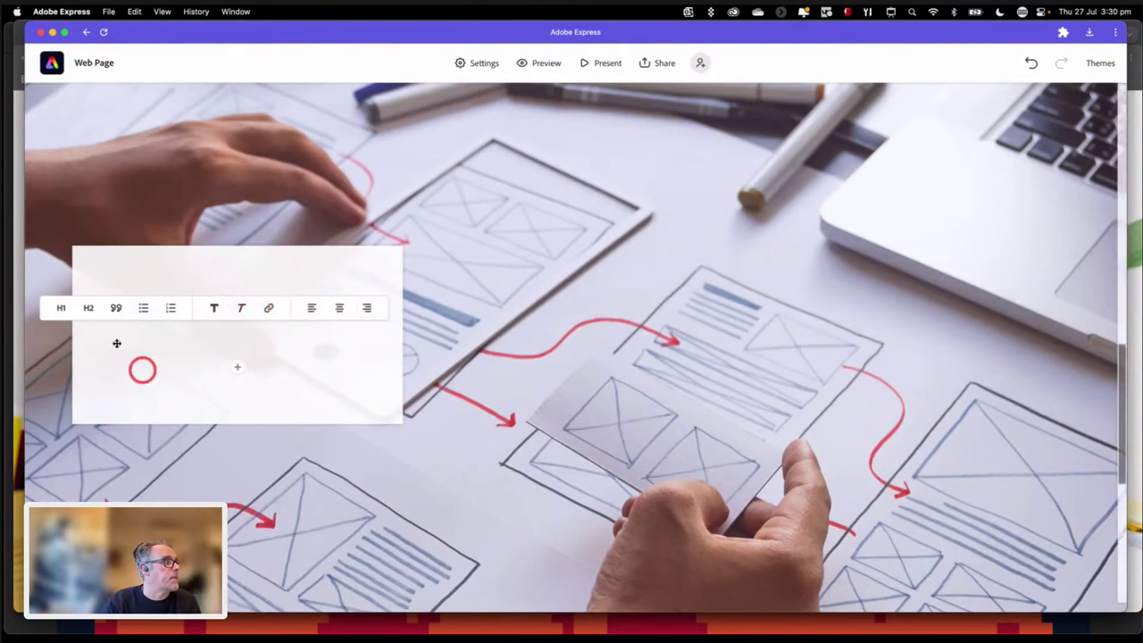
click(62, 309)
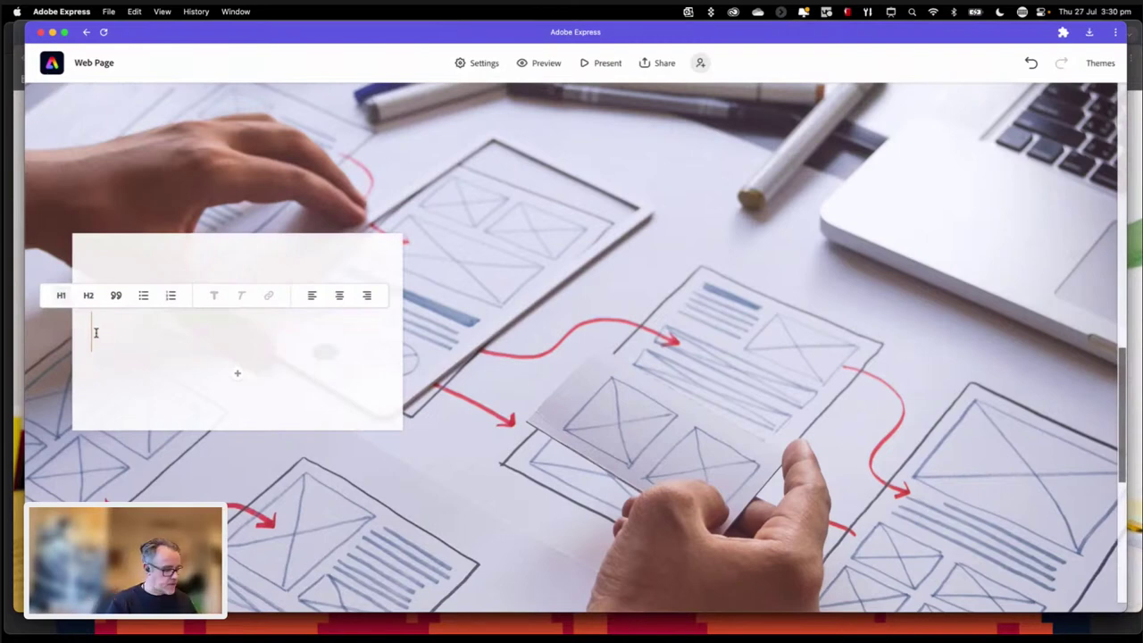
text(About me)
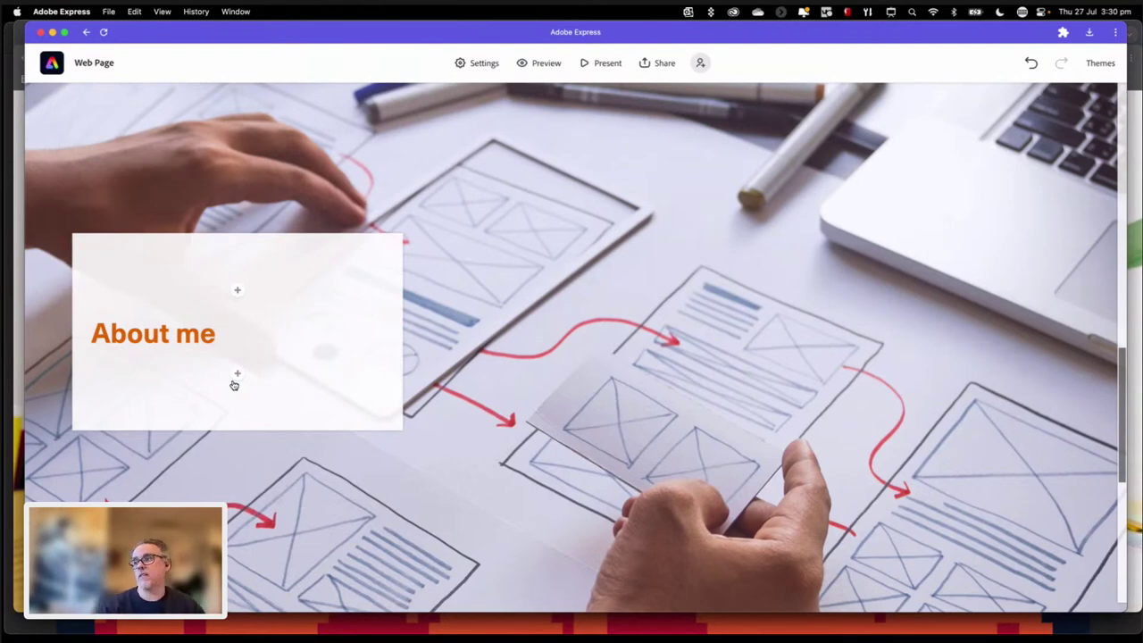
Step: Add an empty text line beneath the 'About me' heading and place the caret in it
click(235, 381)
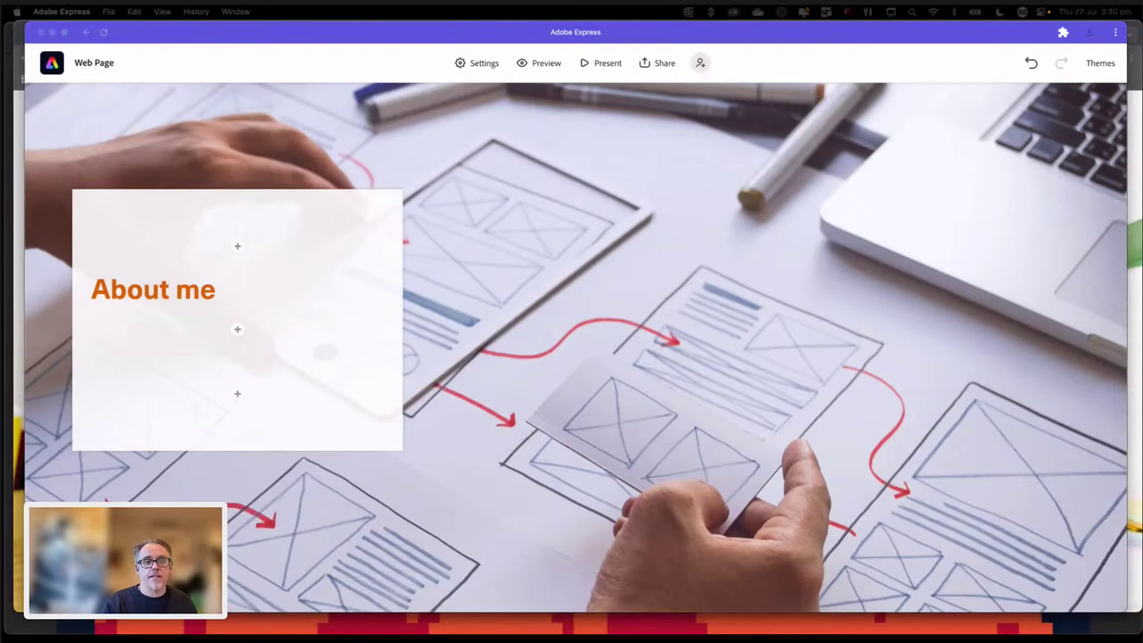
click(144, 371)
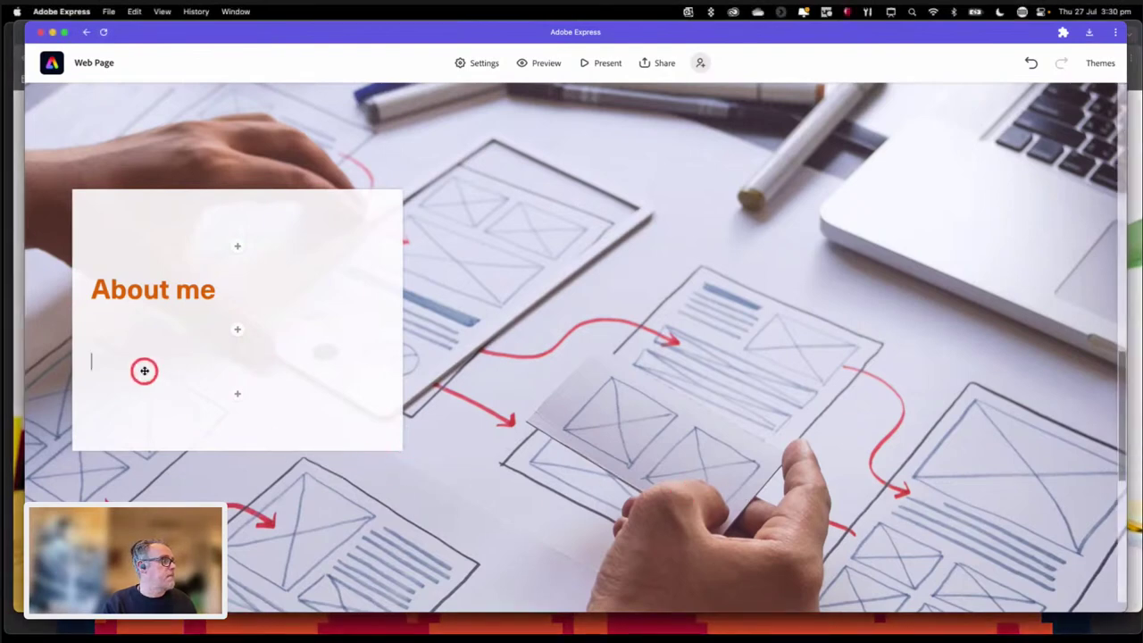
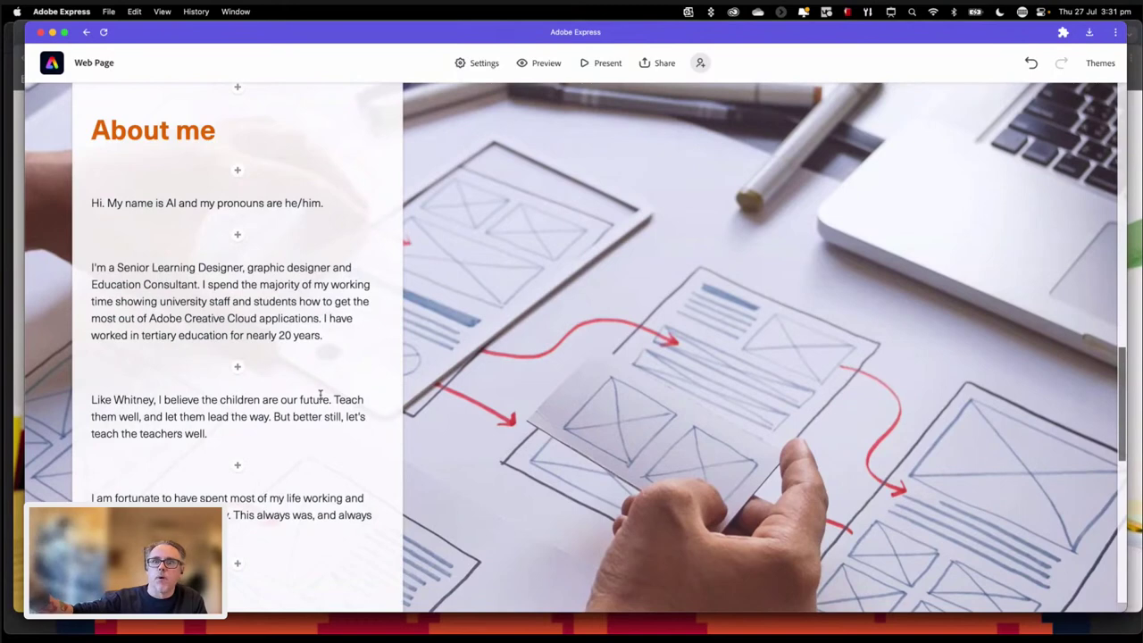
Step: Try subheading and quote styles on the greeting line, then return it to plain paragraph text
click(326, 327)
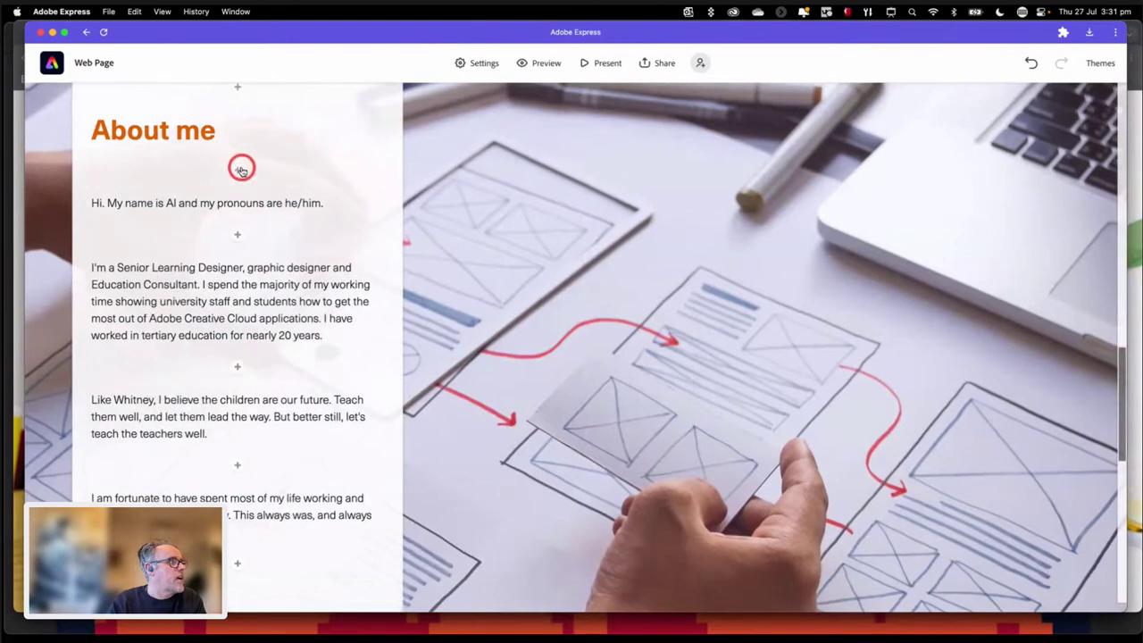
scroll(241, 168, up, 1)
triple_click(207, 233)
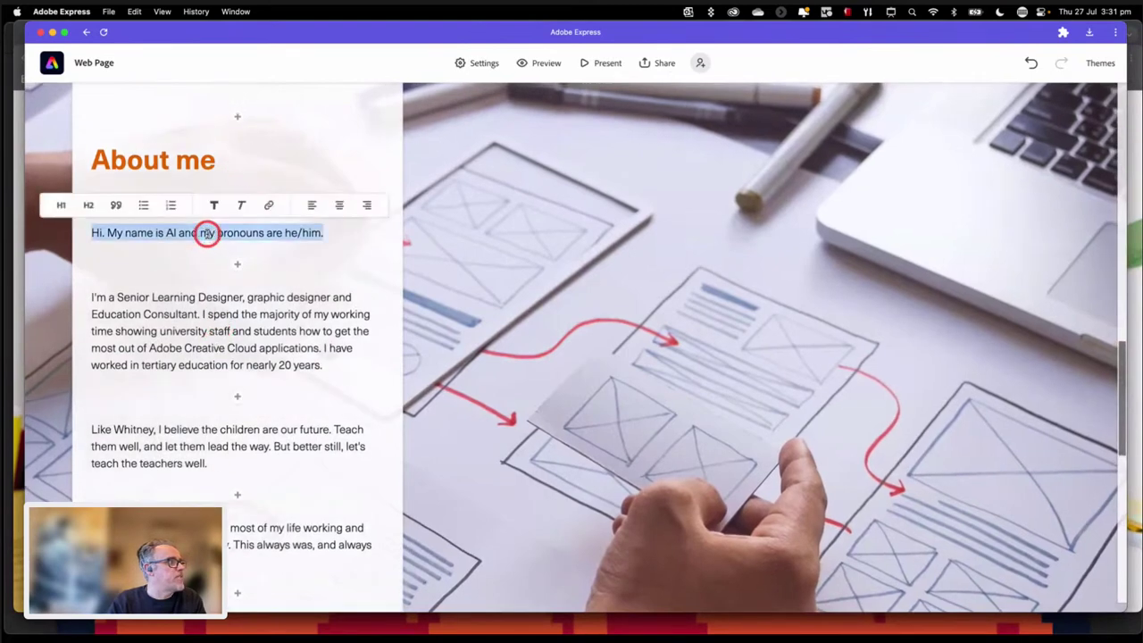
click(88, 205)
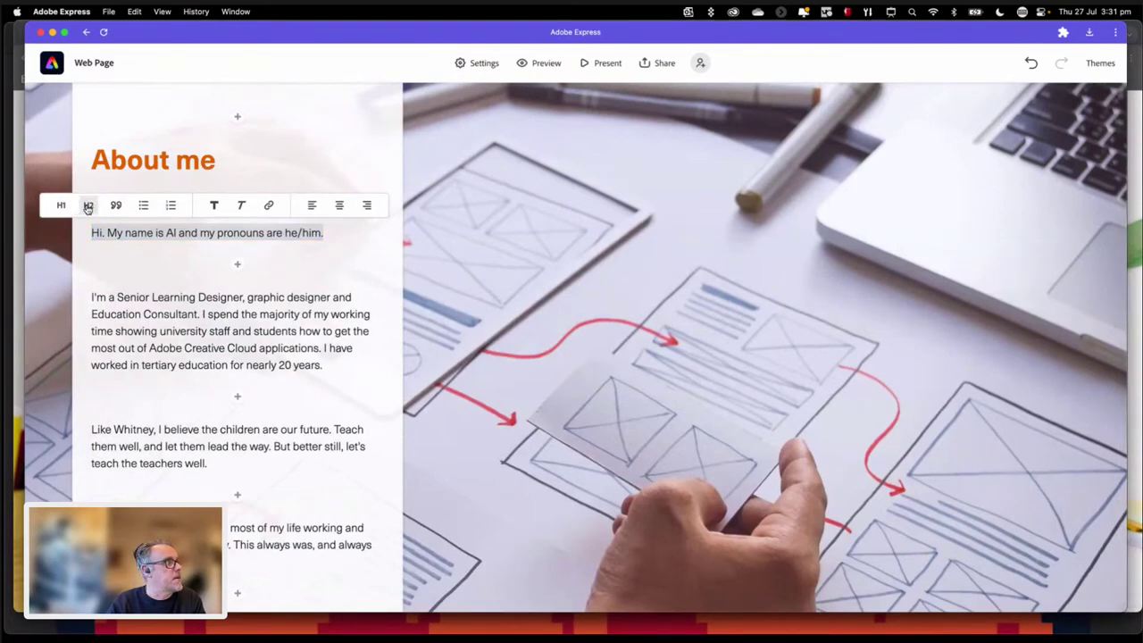
click(138, 187)
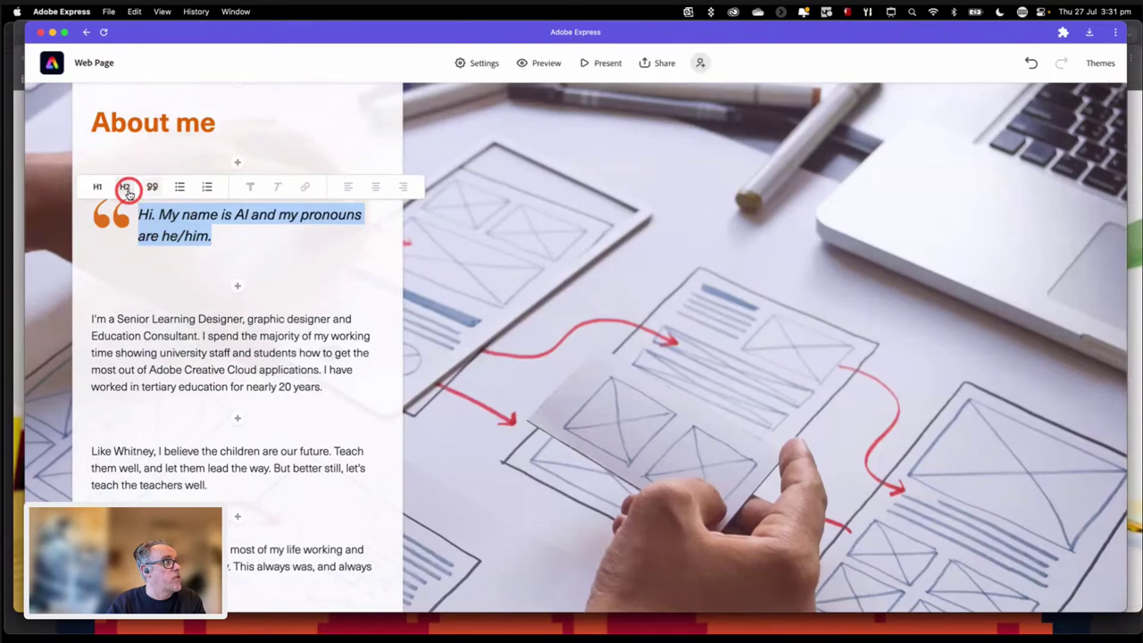
click(175, 189)
click(119, 203)
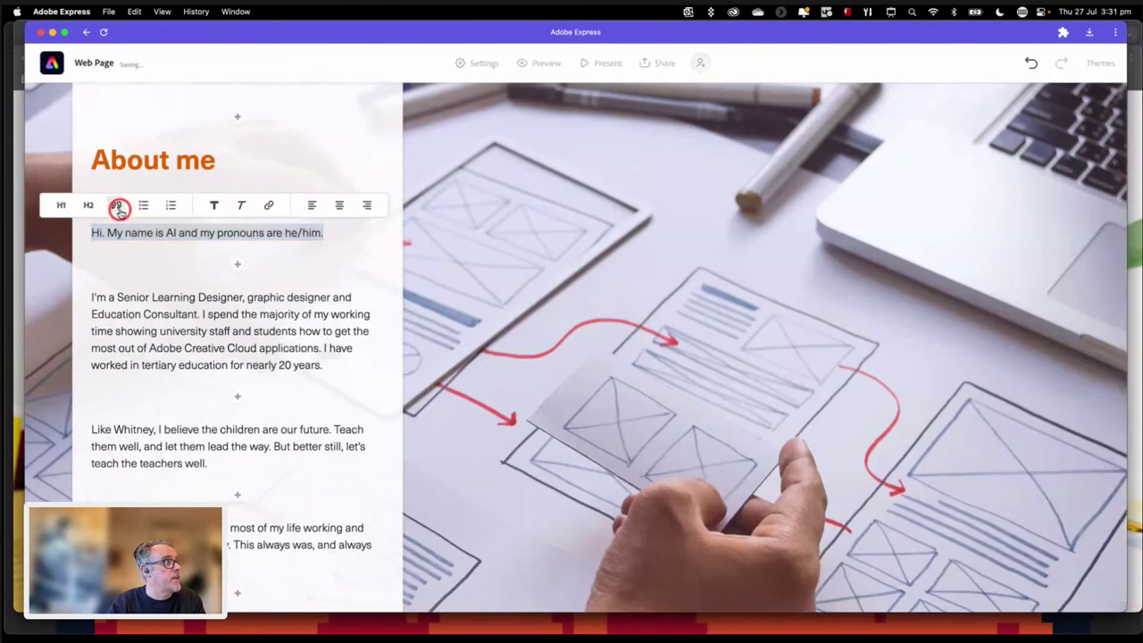
click(151, 184)
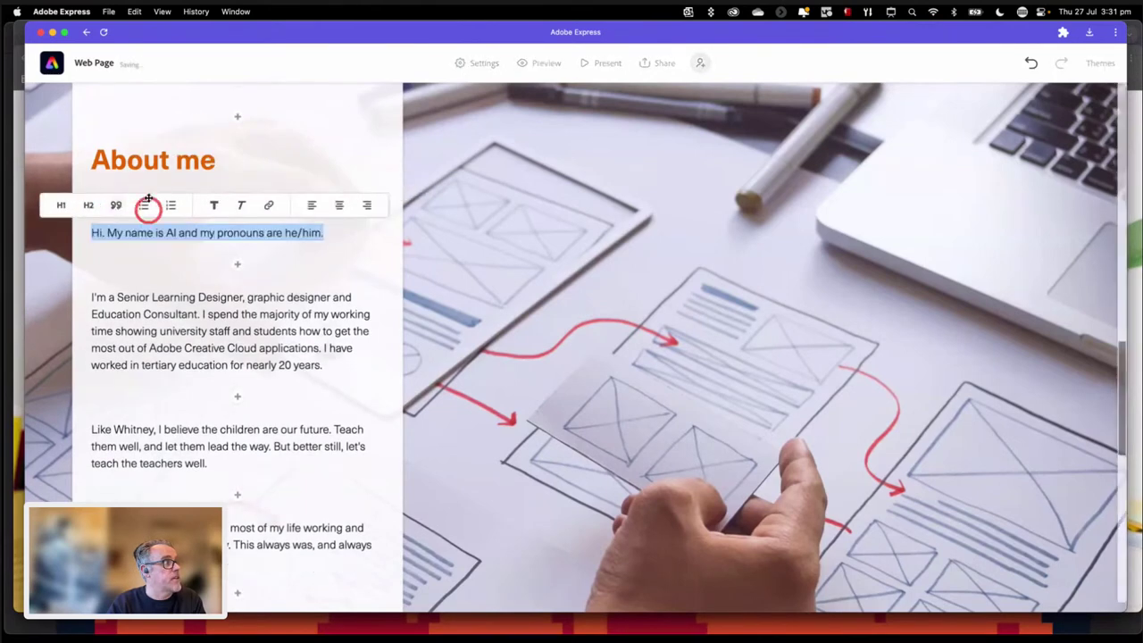
click(229, 328)
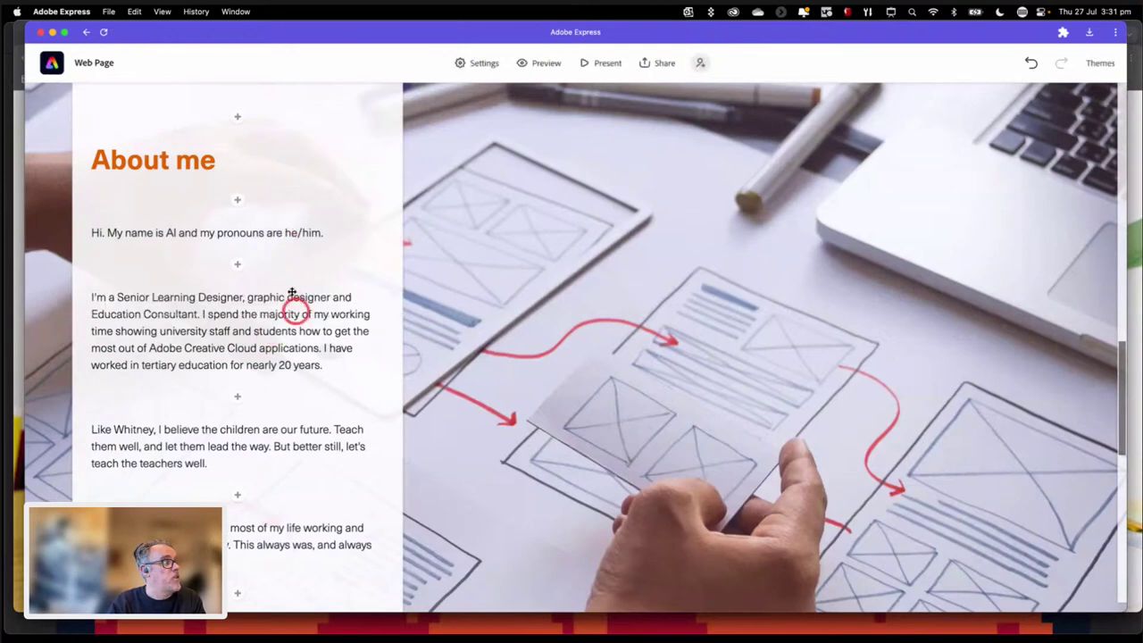
Step: Edit the second bio paragraph, then leave text editing
click(266, 279)
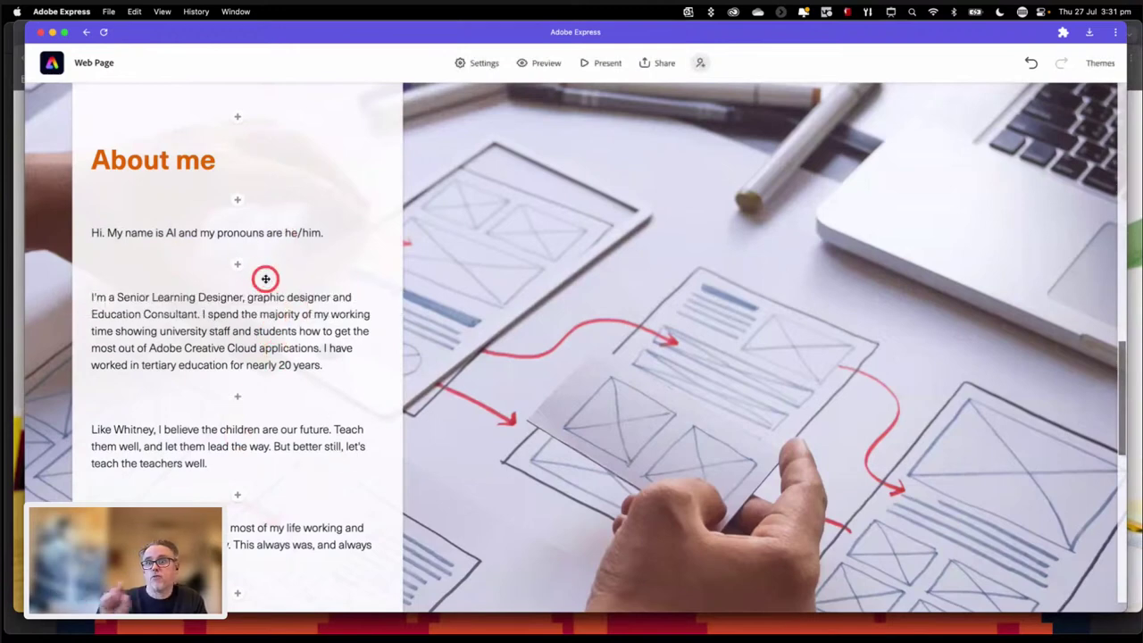
click(265, 298)
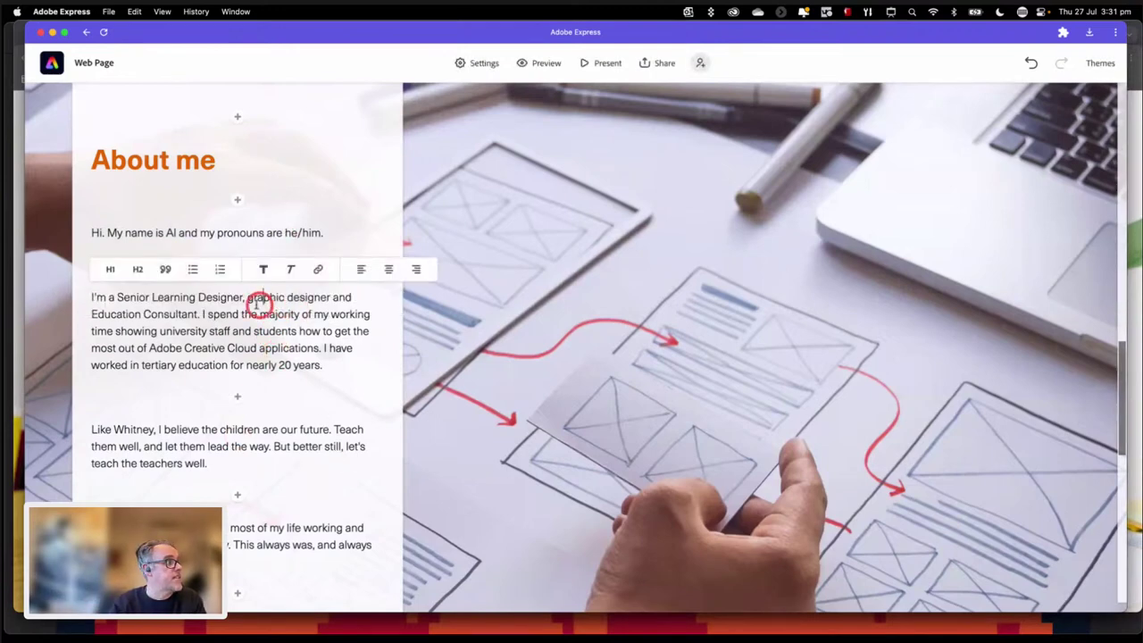
click(292, 265)
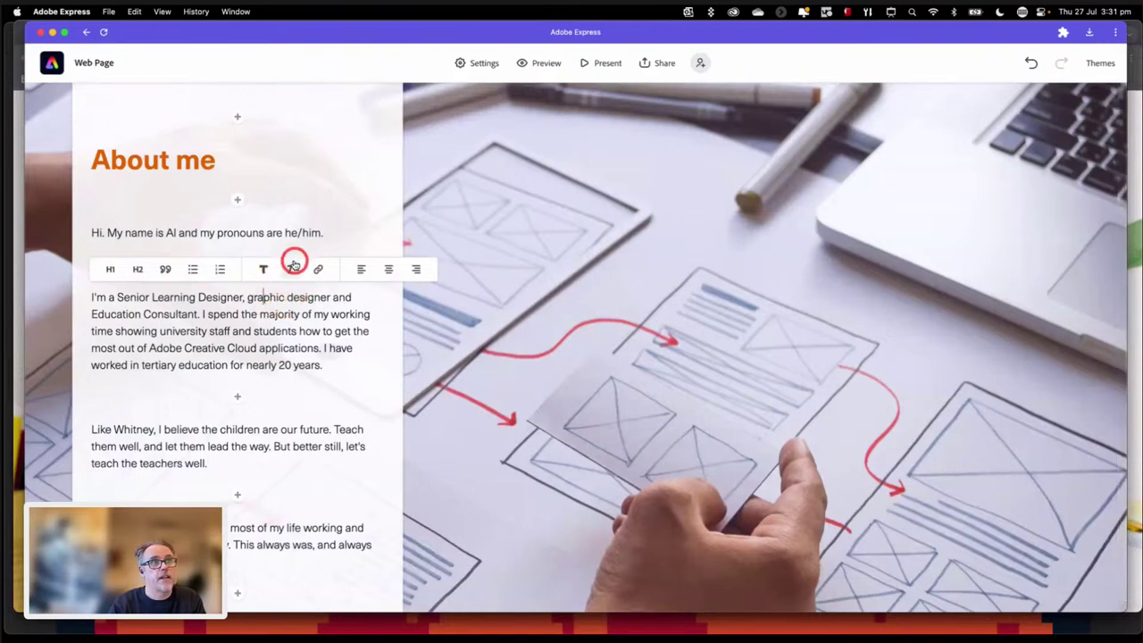
click(383, 156)
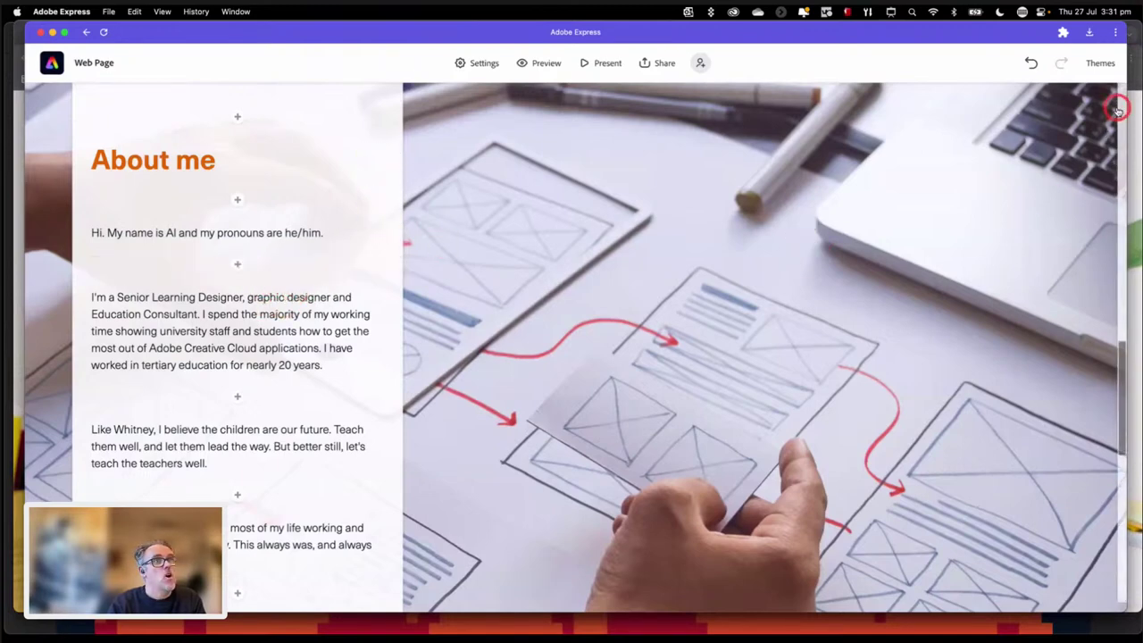
click(536, 239)
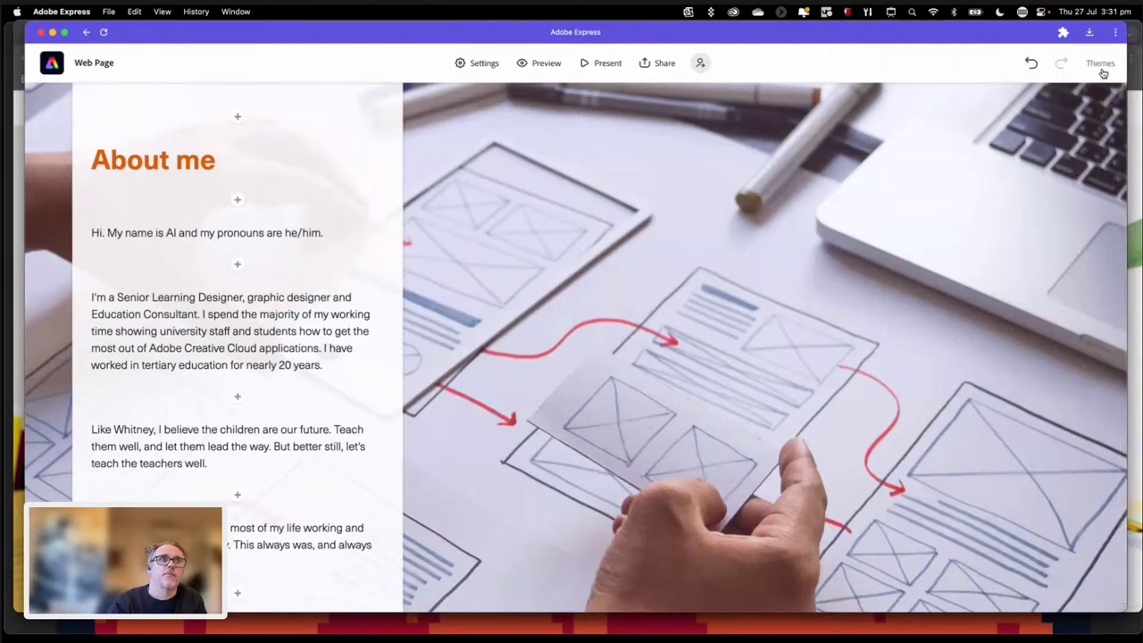
Step: Preview and apply the Crisp theme to the web page
click(1102, 68)
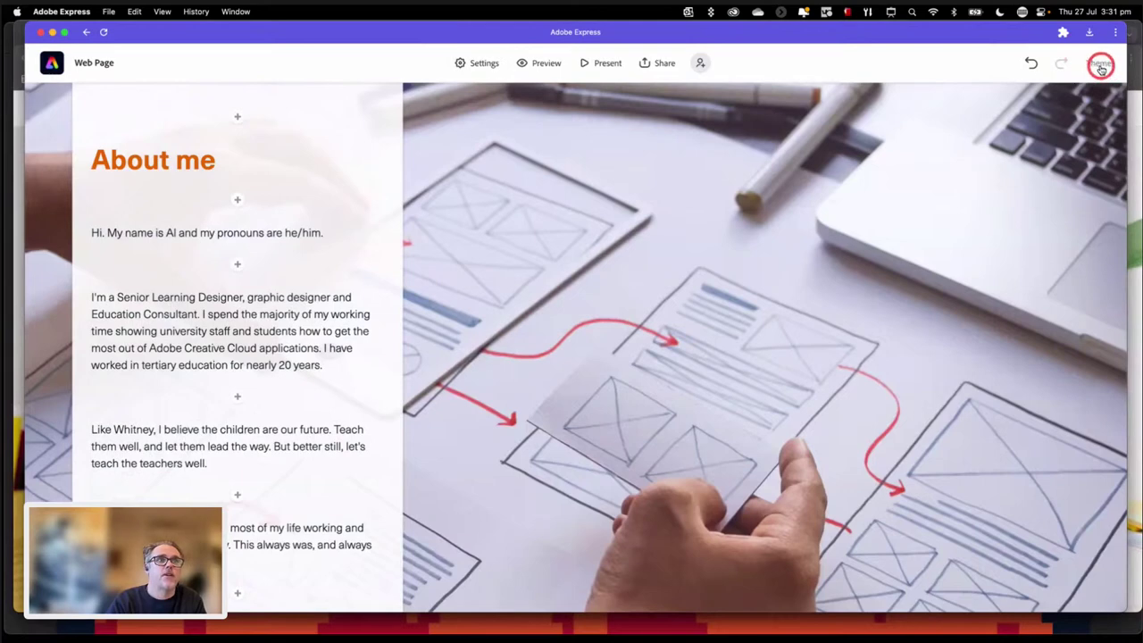
click(1103, 68)
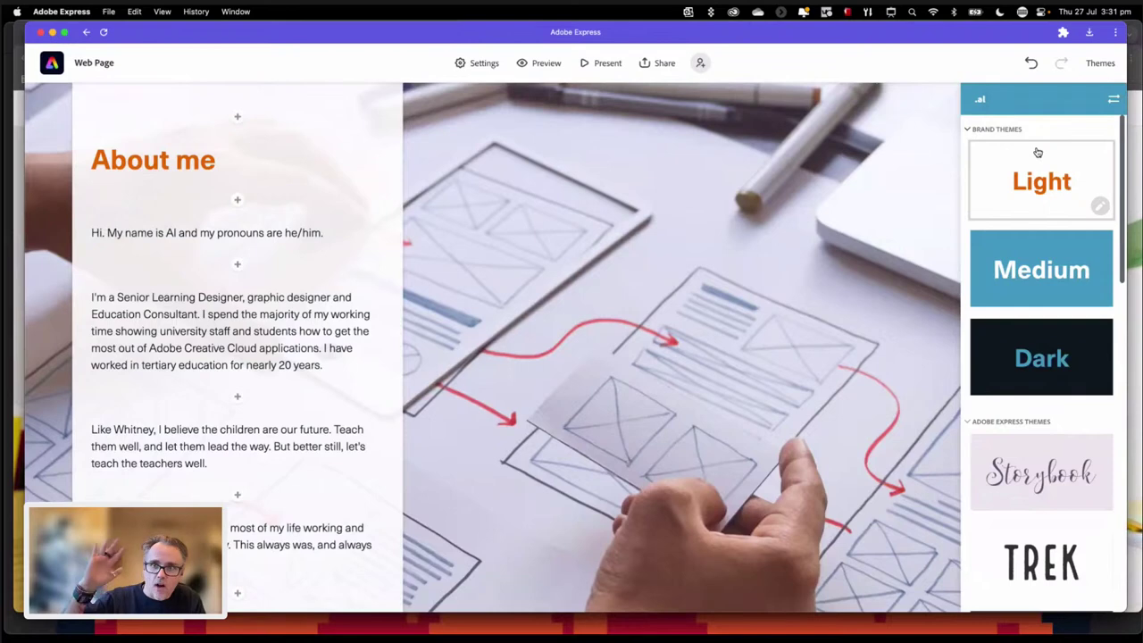
click(1035, 168)
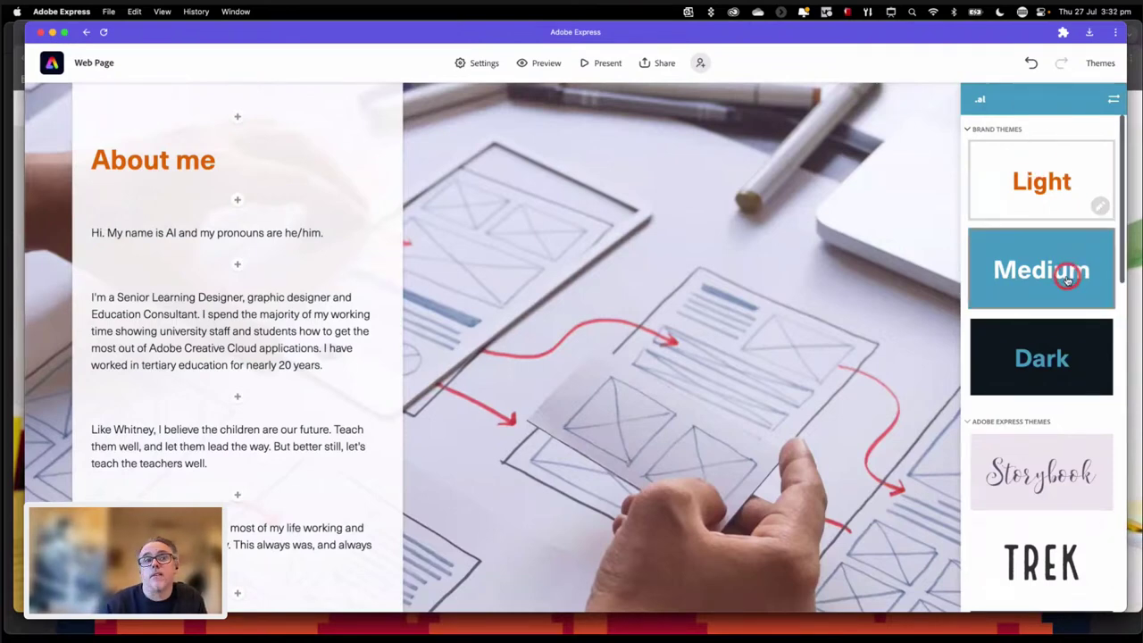
scroll(1066, 277, down, 5)
click(1039, 503)
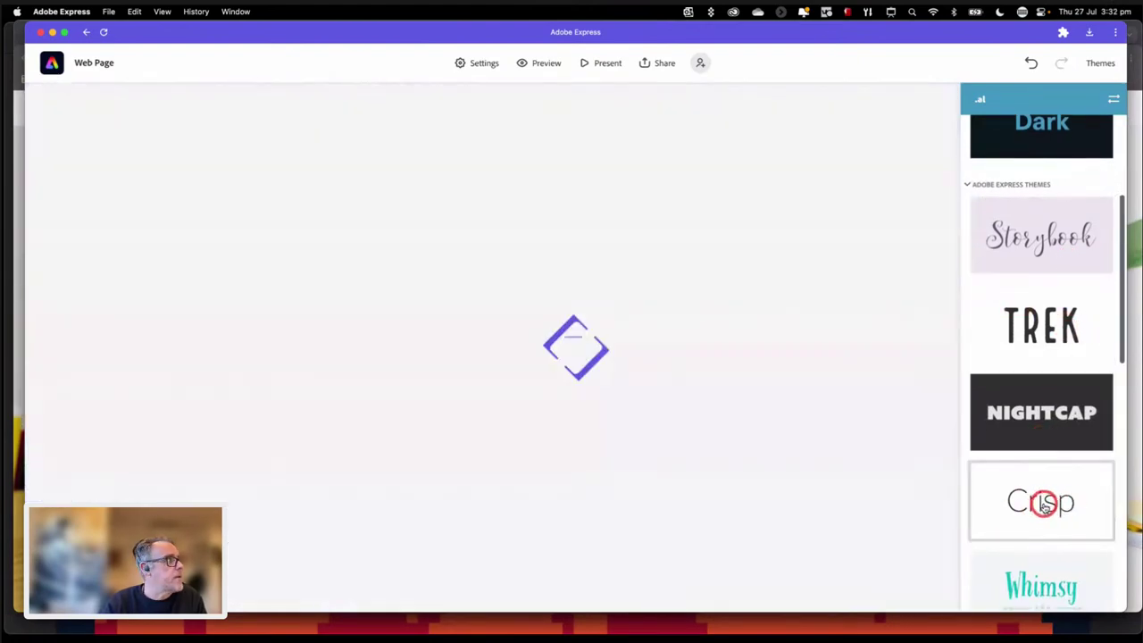
click(864, 469)
click(493, 400)
scroll(493, 399, up, 10)
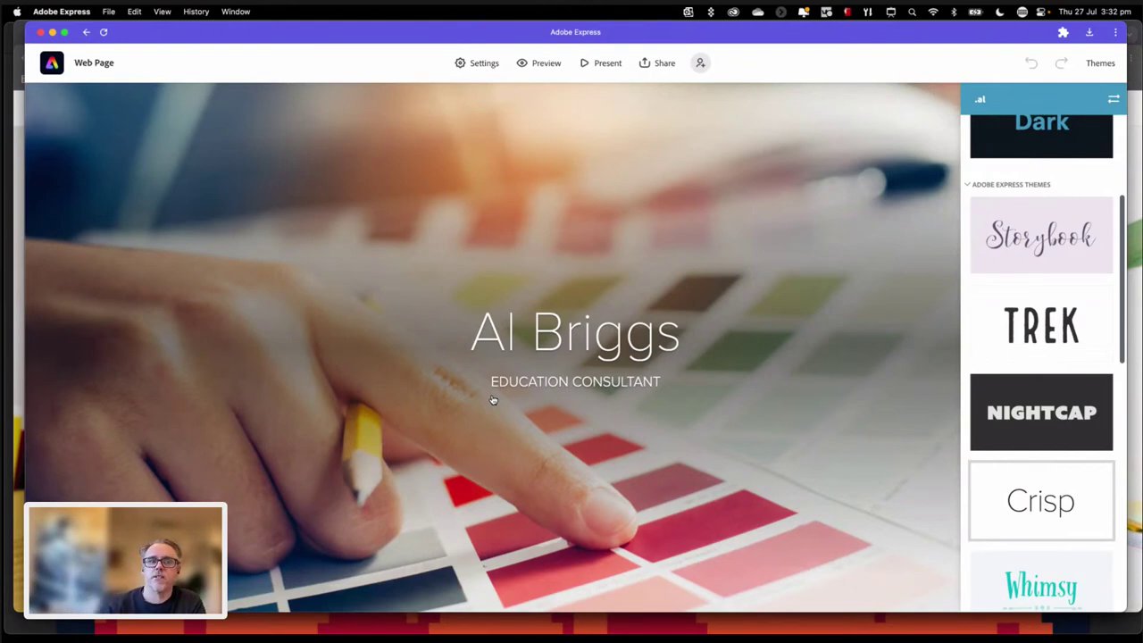
Step: Reapply the Crisp theme, then switch the page back to the Light theme
click(1041, 345)
scroll(1044, 352, down, 1)
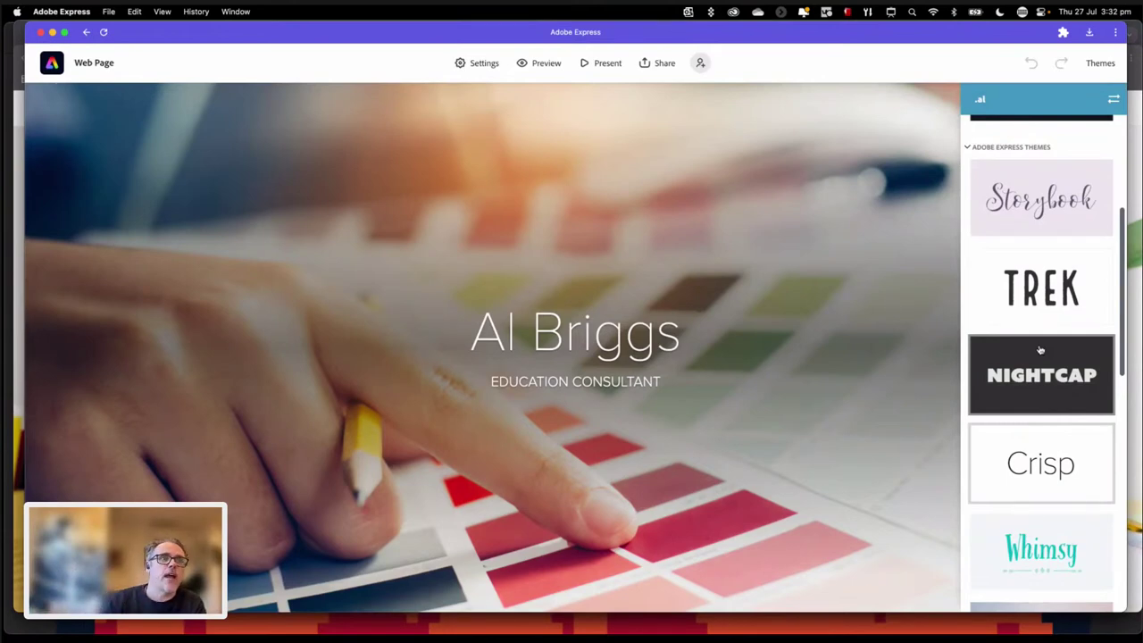
scroll(1075, 355, down, 3)
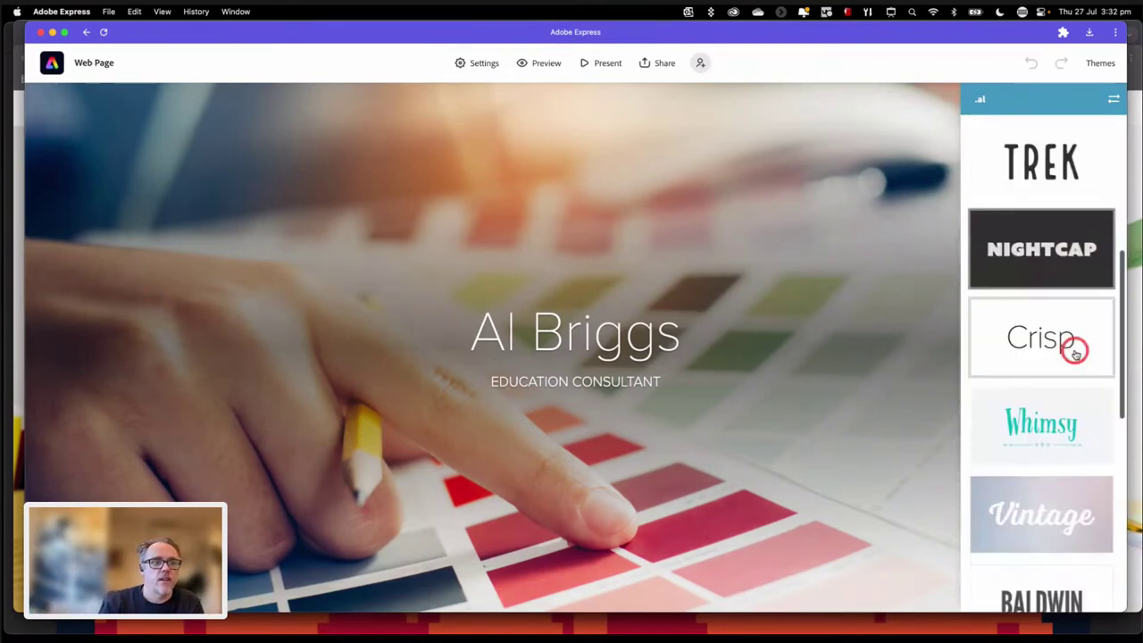
scroll(1075, 351, down, 1)
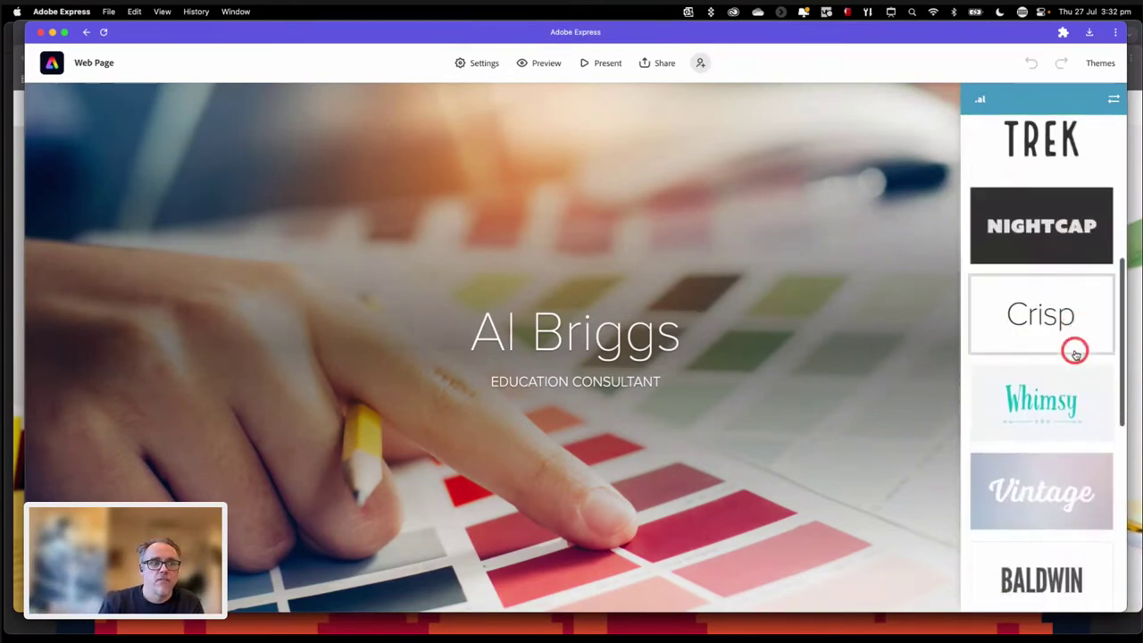
click(1108, 98)
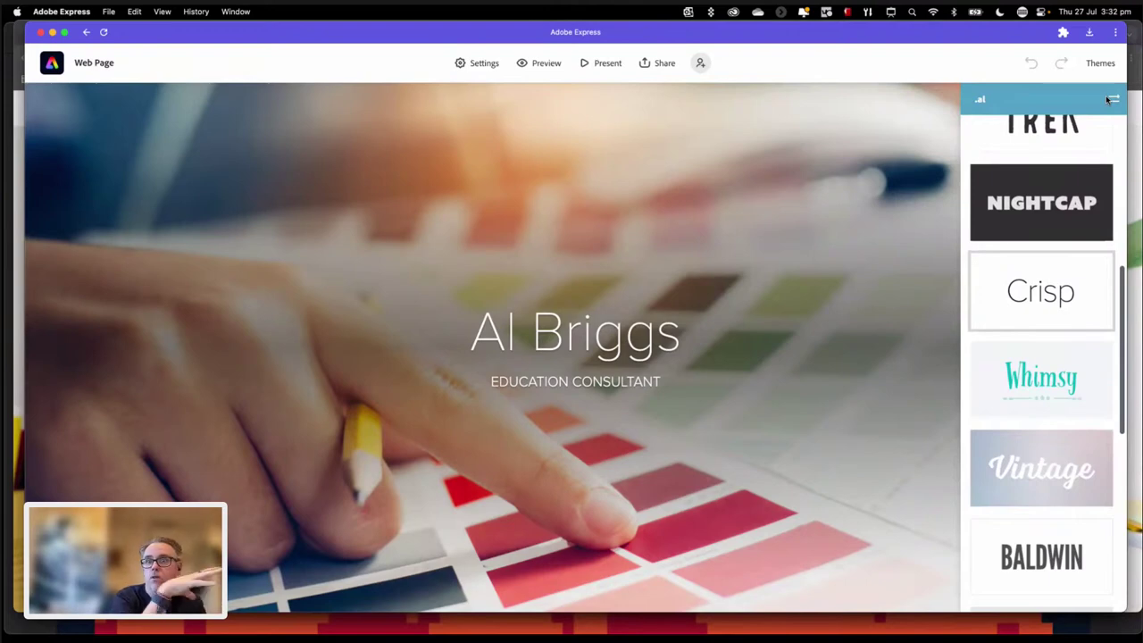
click(1062, 303)
scroll(1060, 301, up, 5)
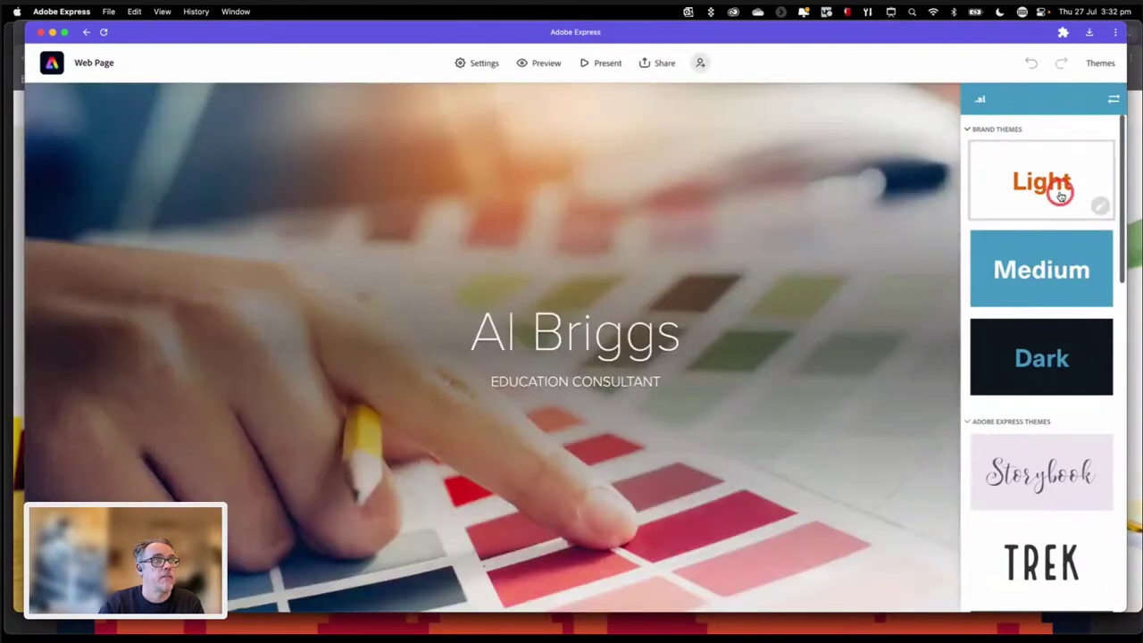
click(1056, 178)
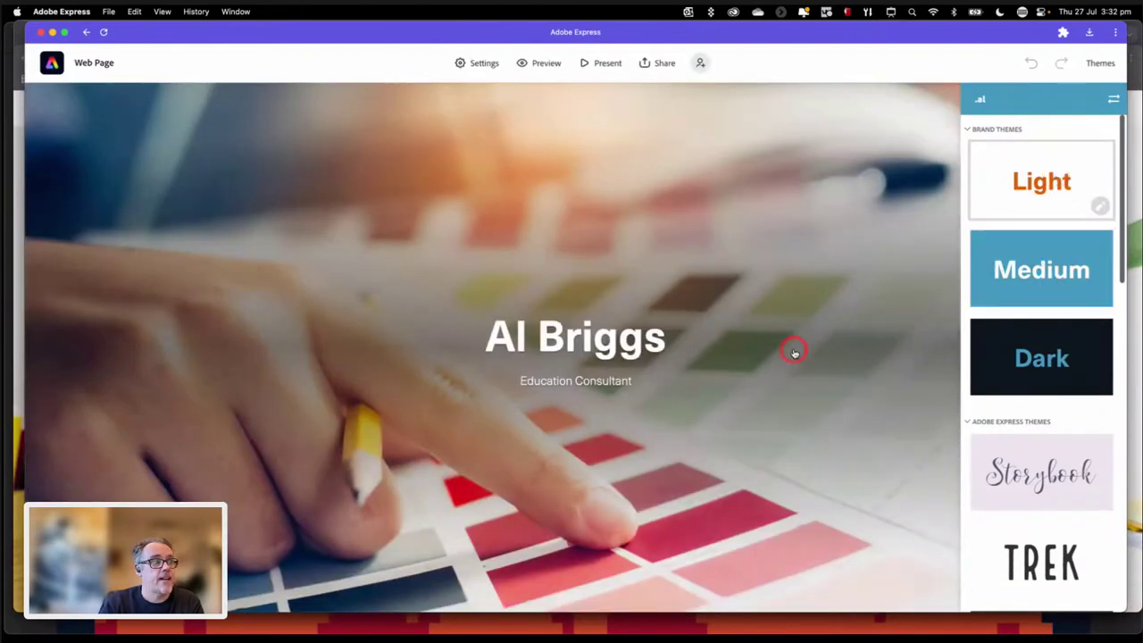
scroll(794, 350, down, 5)
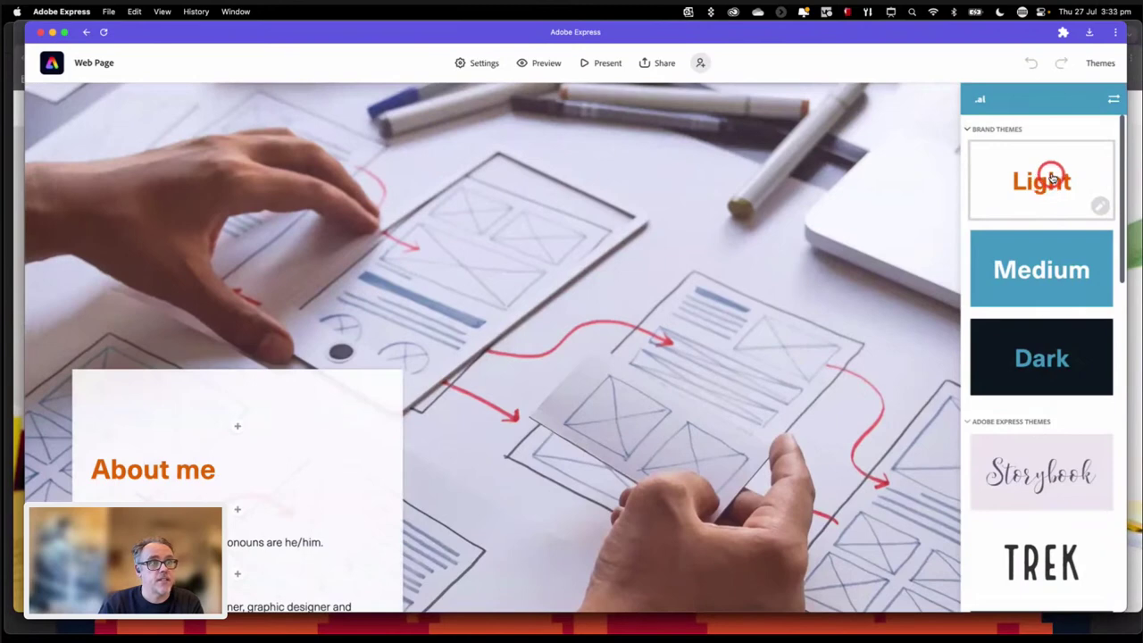
scroll(669, 362, down, 2)
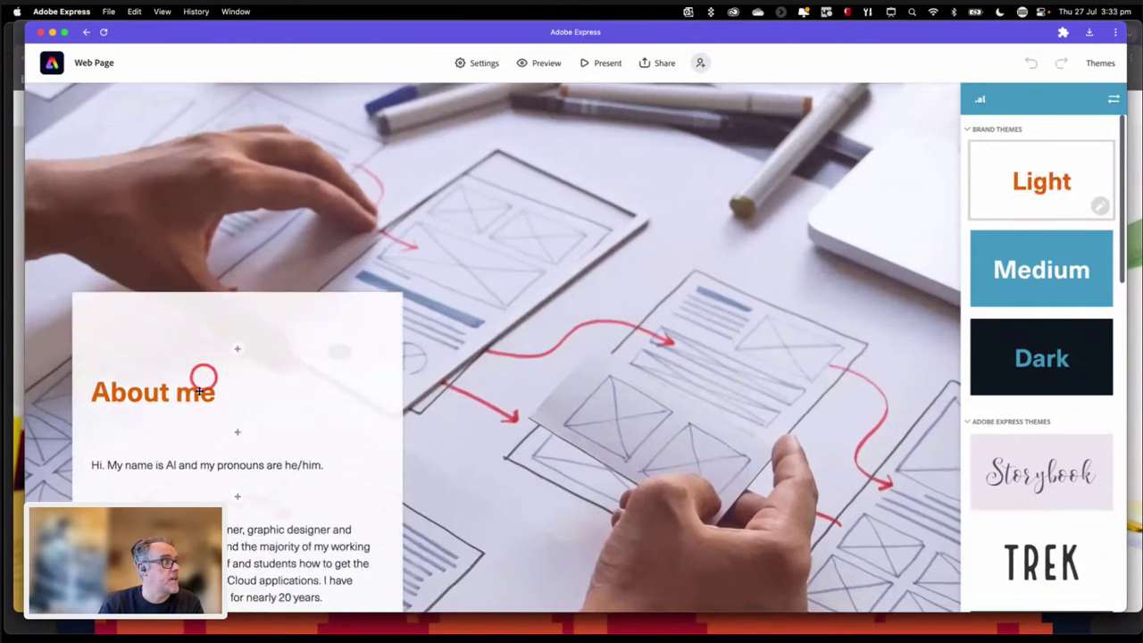
scroll(382, 478, down, 1)
scroll(381, 478, down, 1)
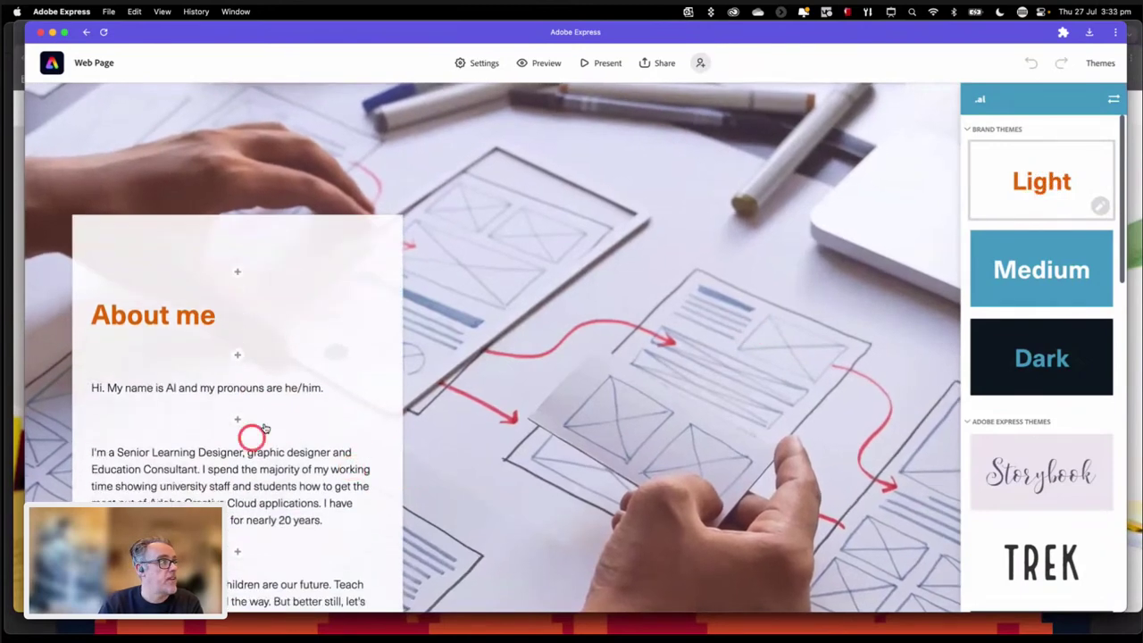
click(1043, 576)
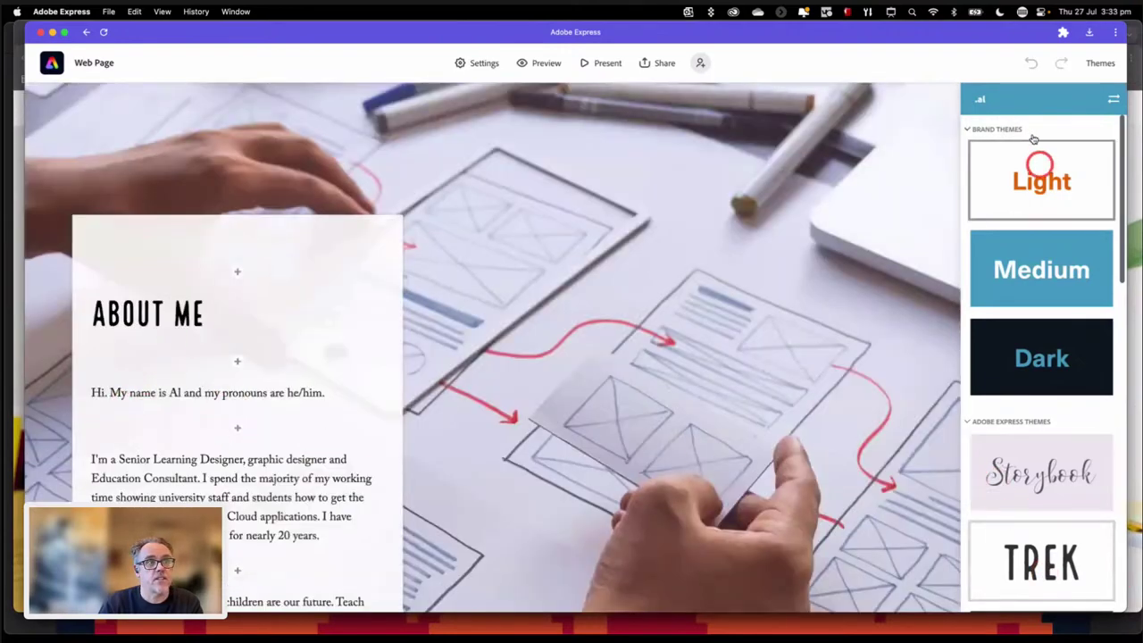
click(1038, 166)
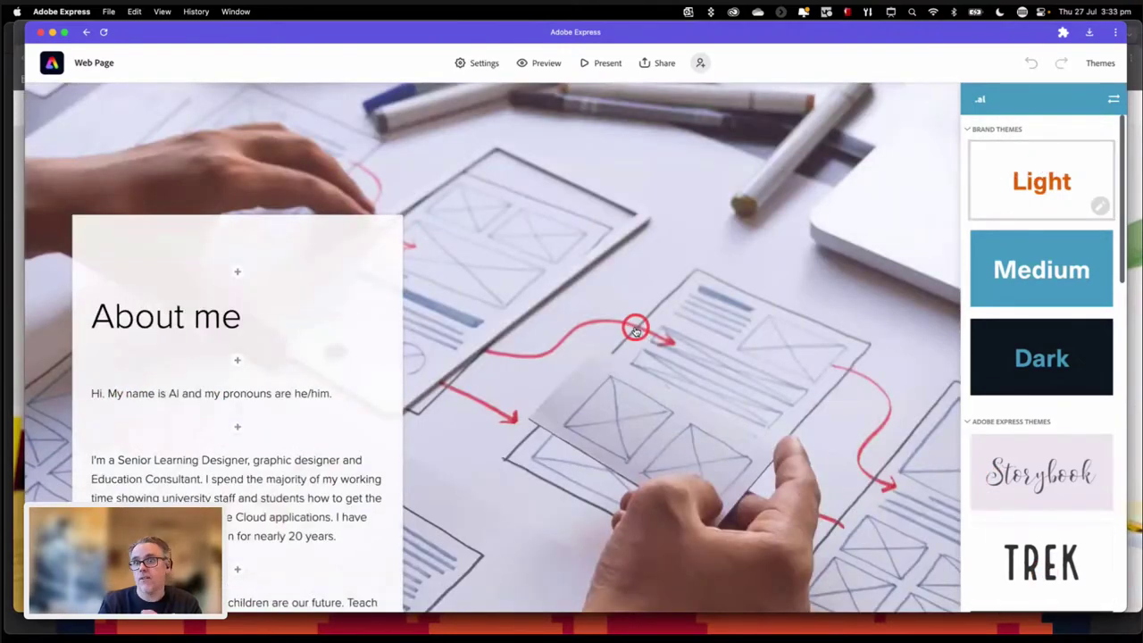
click(1063, 193)
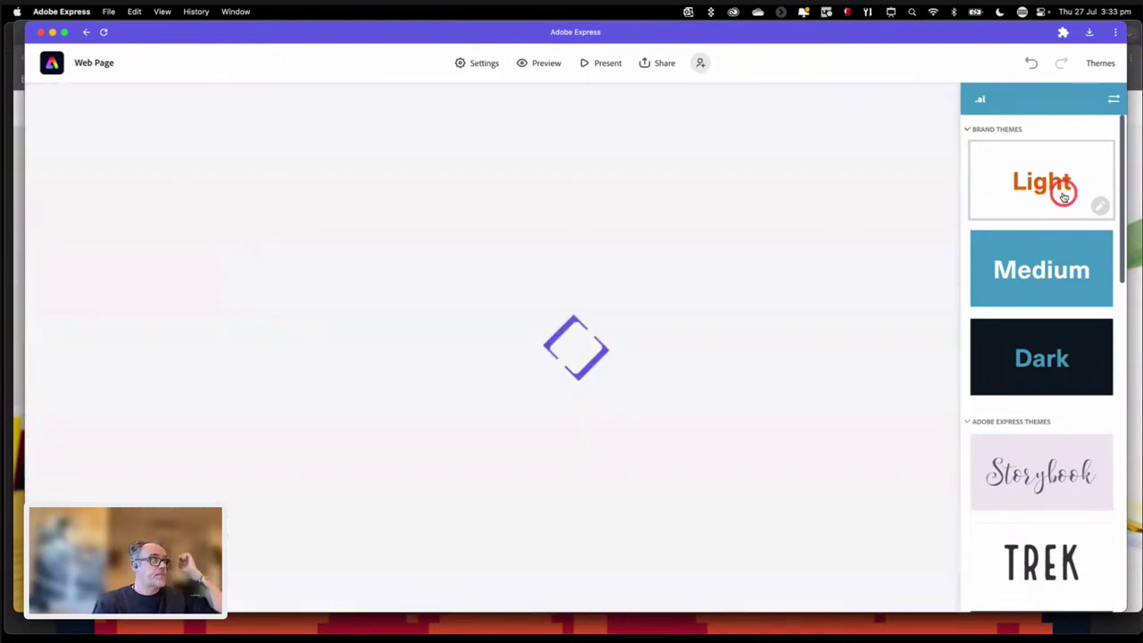
click(1102, 70)
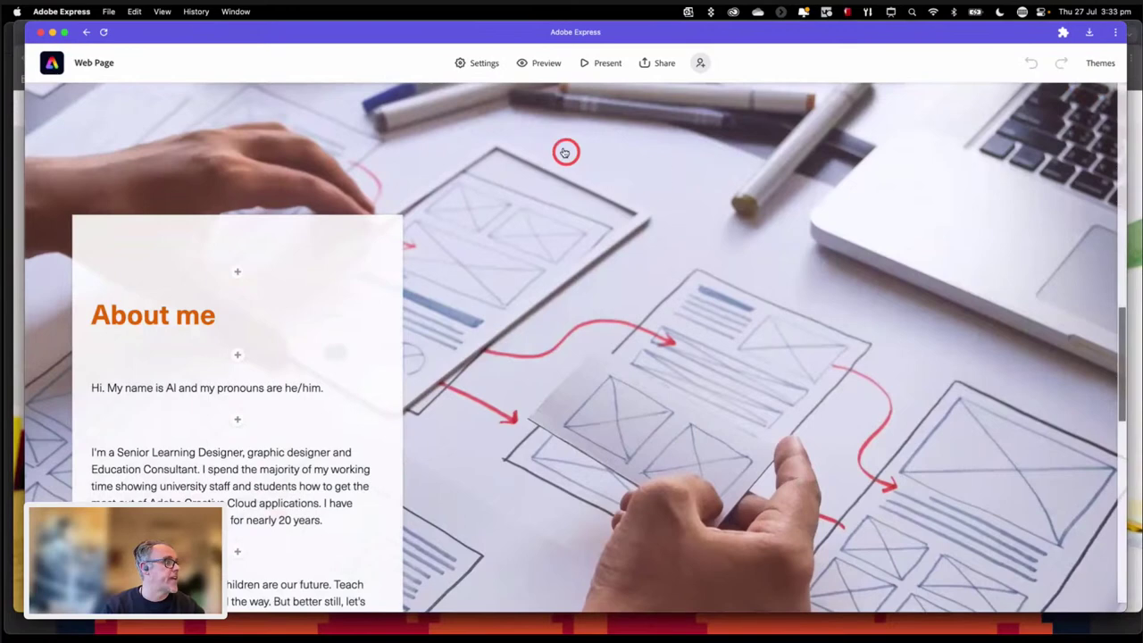
scroll(339, 459, down, 3)
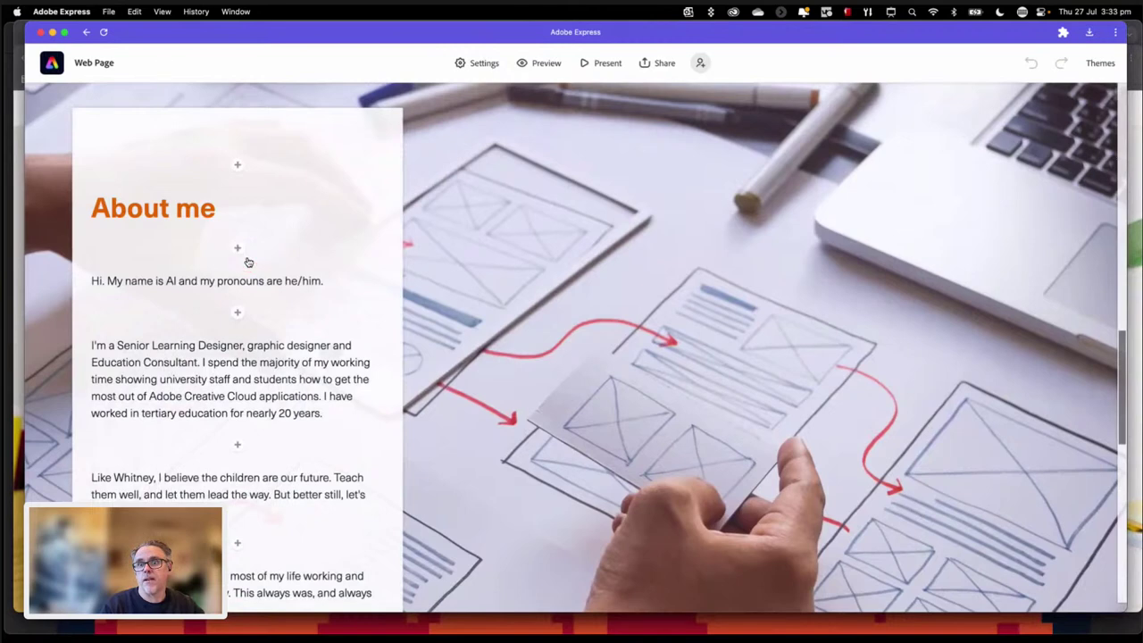
Step: Add a photo block under the About me heading and choose to upload from the computer
click(238, 248)
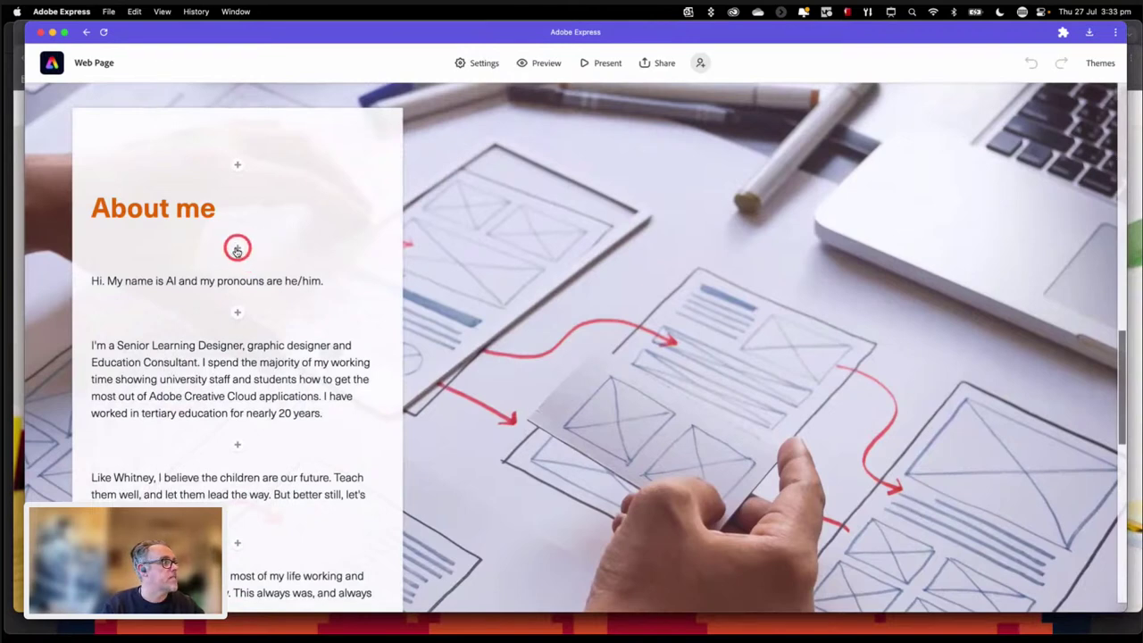
click(175, 208)
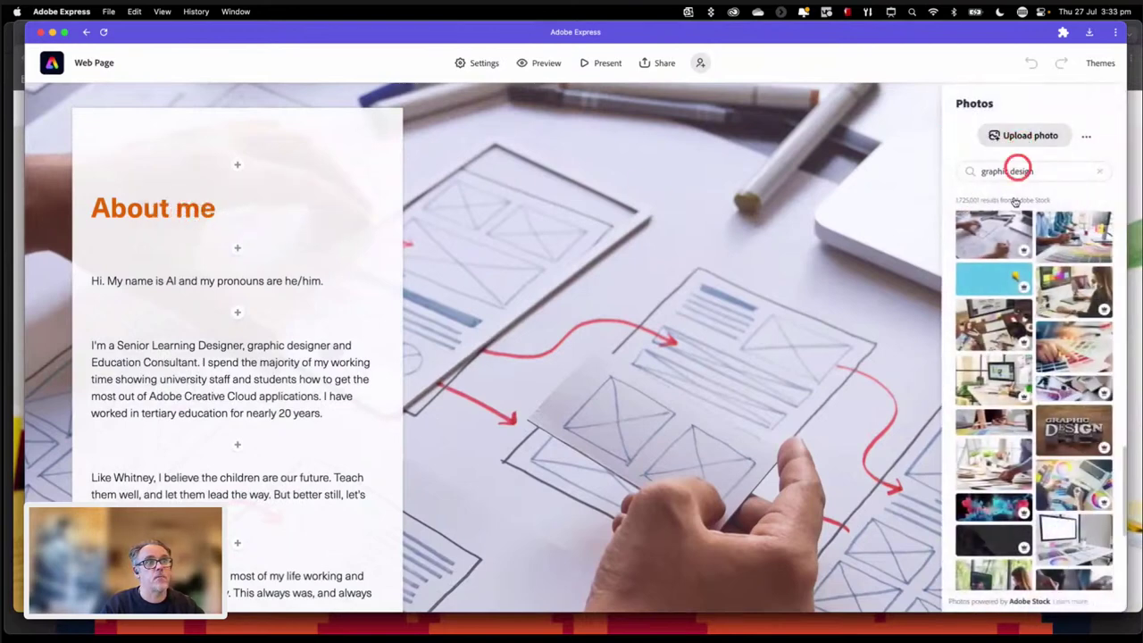
click(1021, 267)
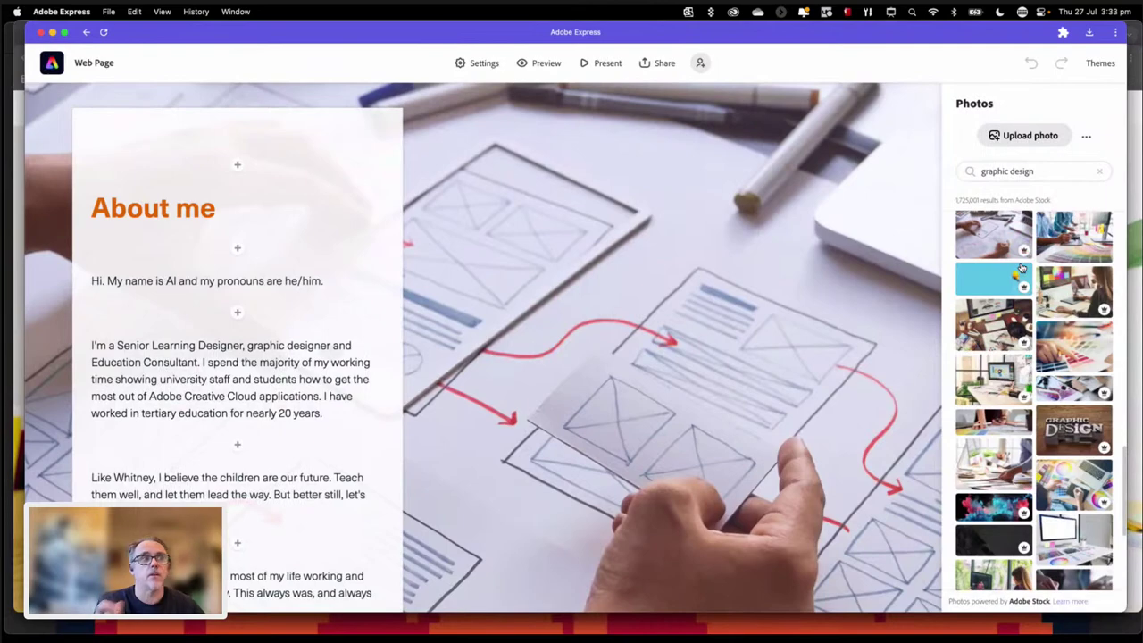
click(1029, 146)
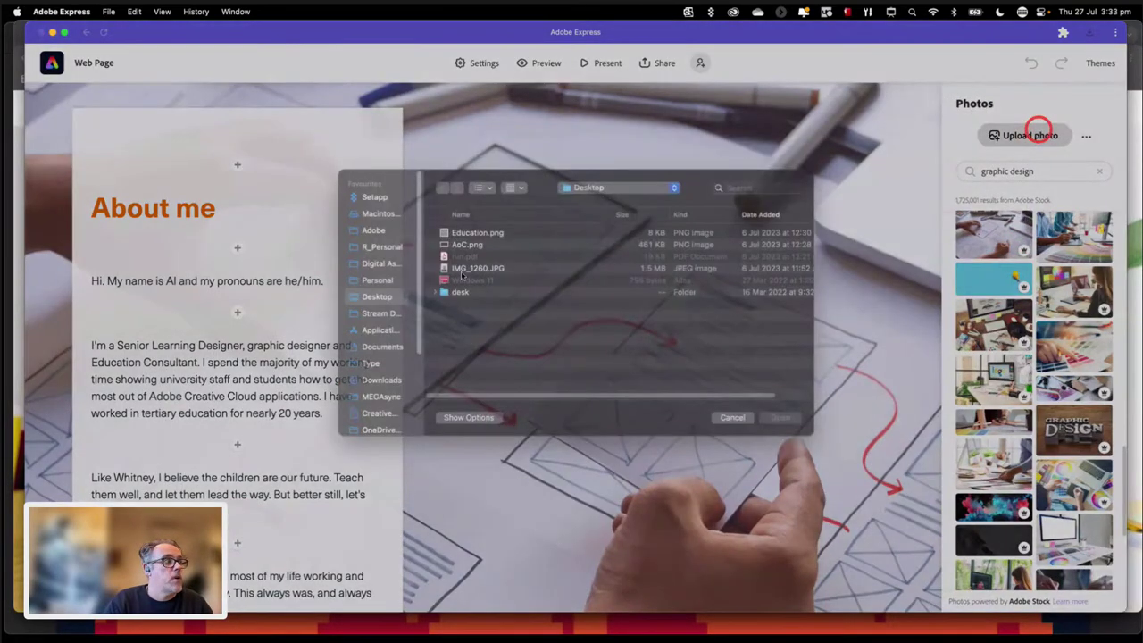
Step: Upload My project-1 (1).jpg from Downloads and close the stock photo library
click(521, 313)
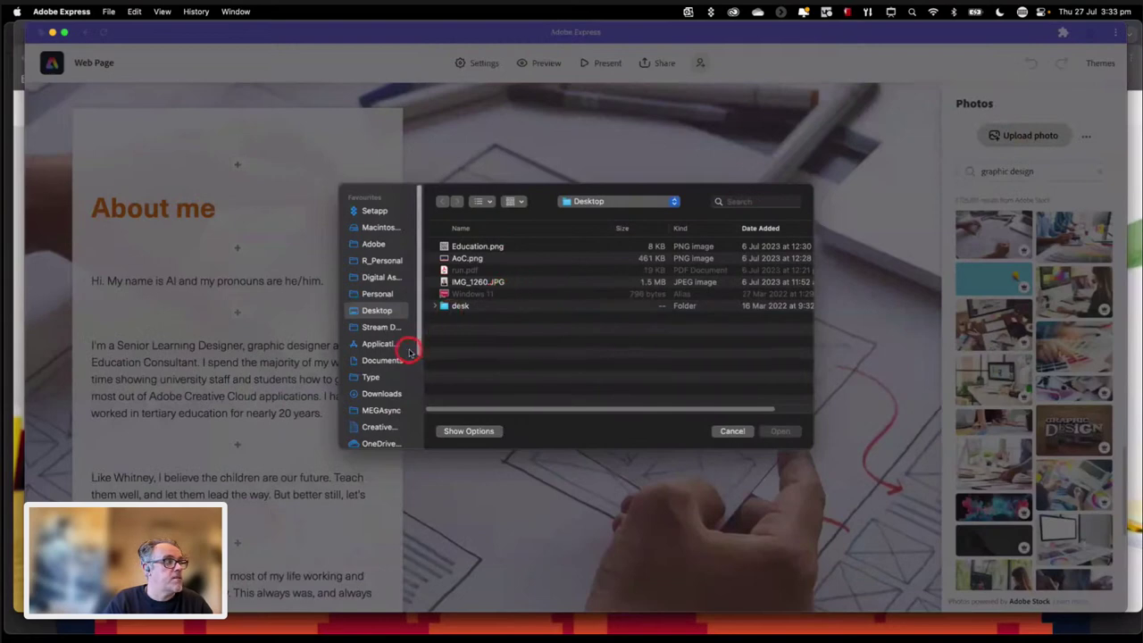
click(380, 397)
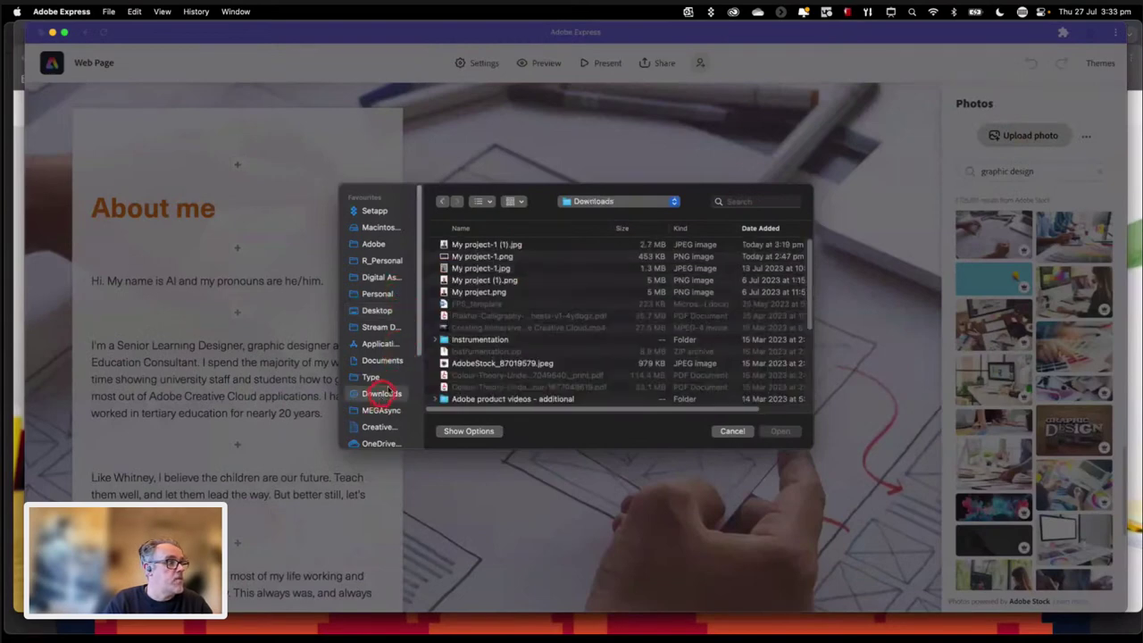
click(466, 248)
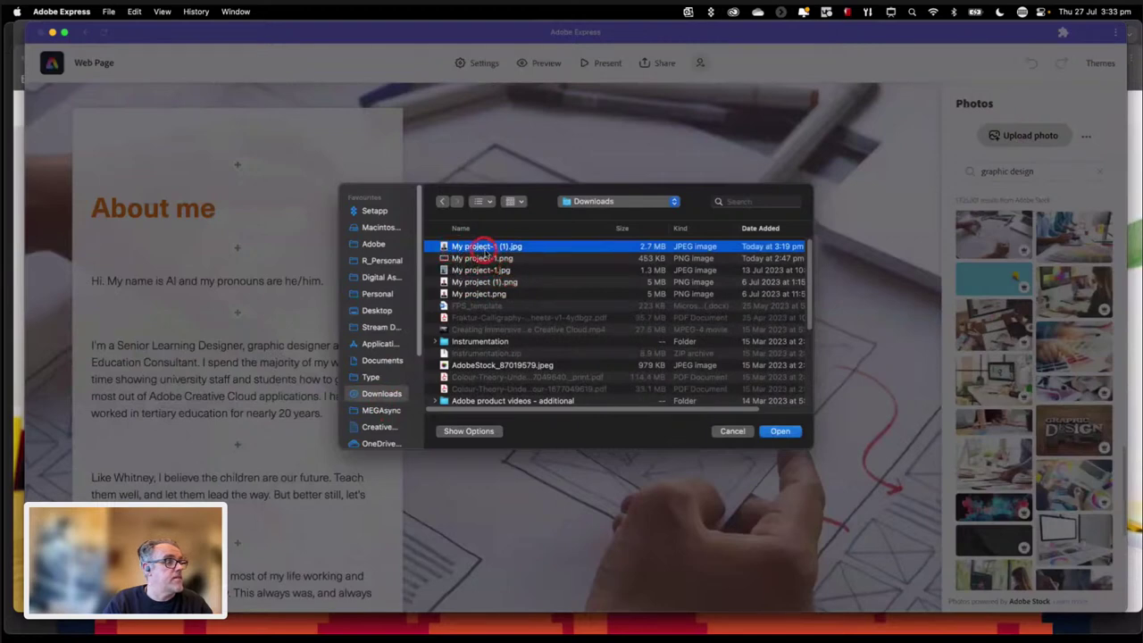
click(780, 430)
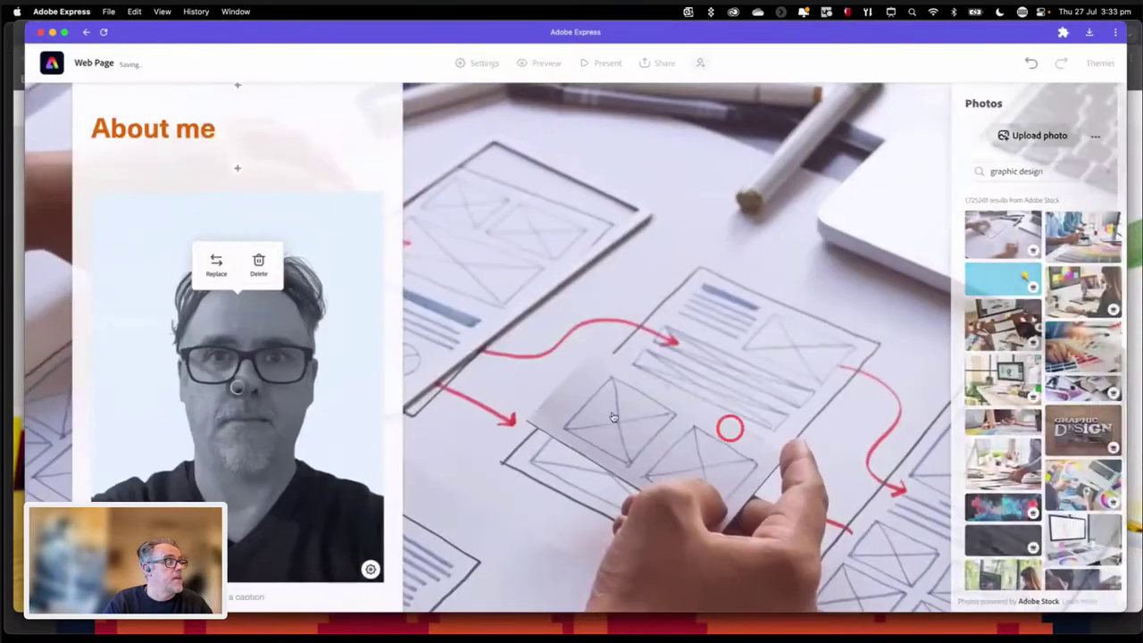
click(354, 404)
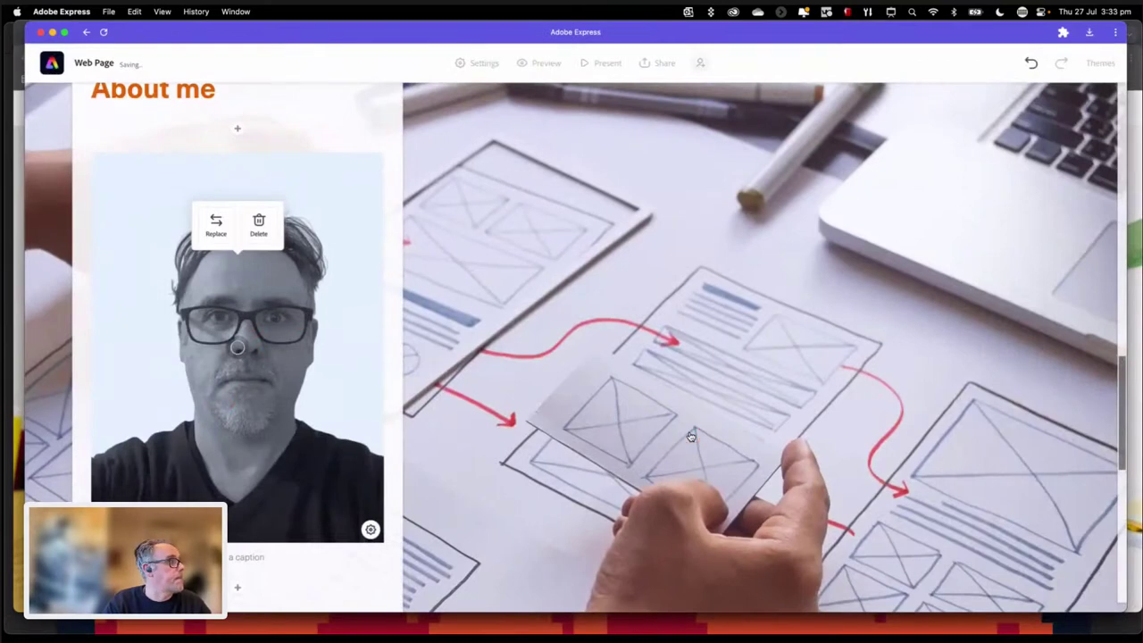
click(628, 427)
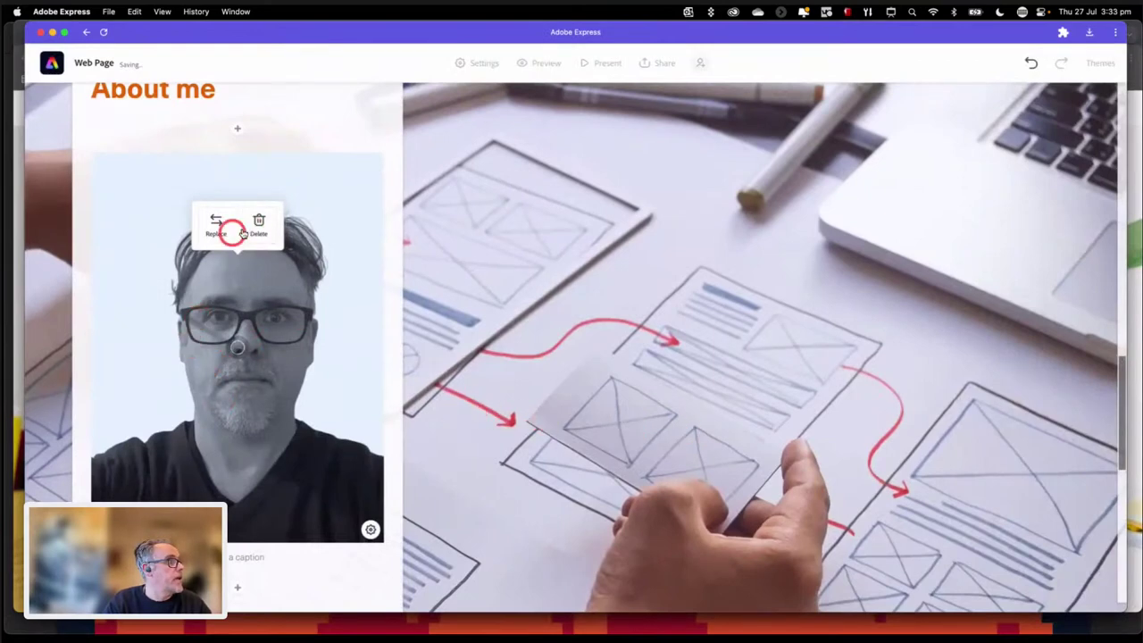
scroll(440, 416, down, 1)
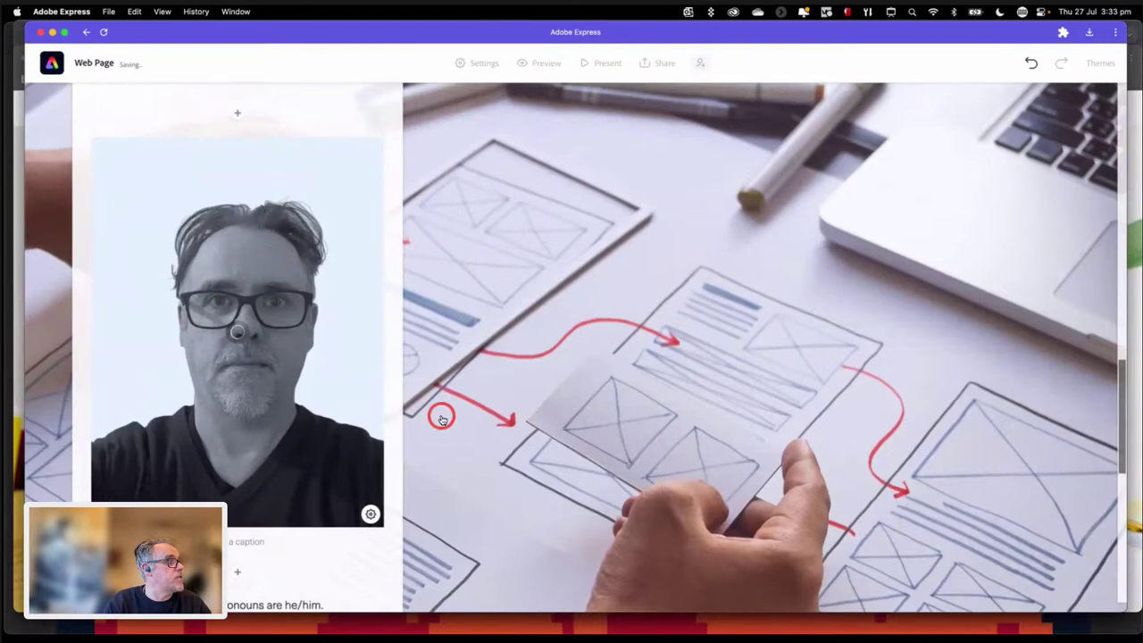
scroll(441, 419, up, 1)
click(371, 527)
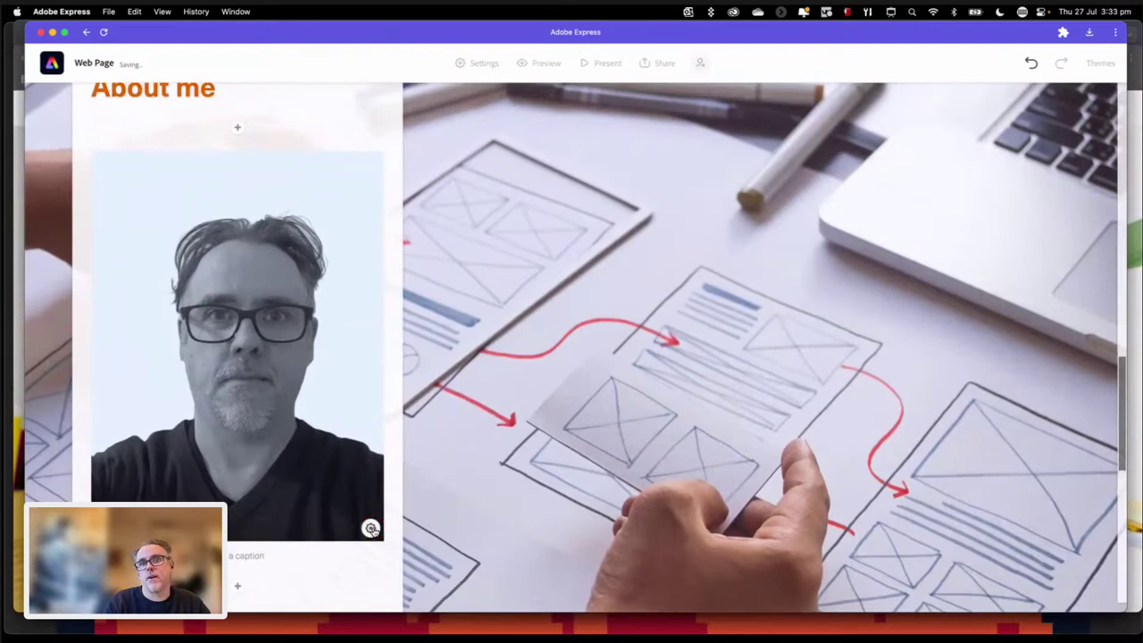
click(371, 528)
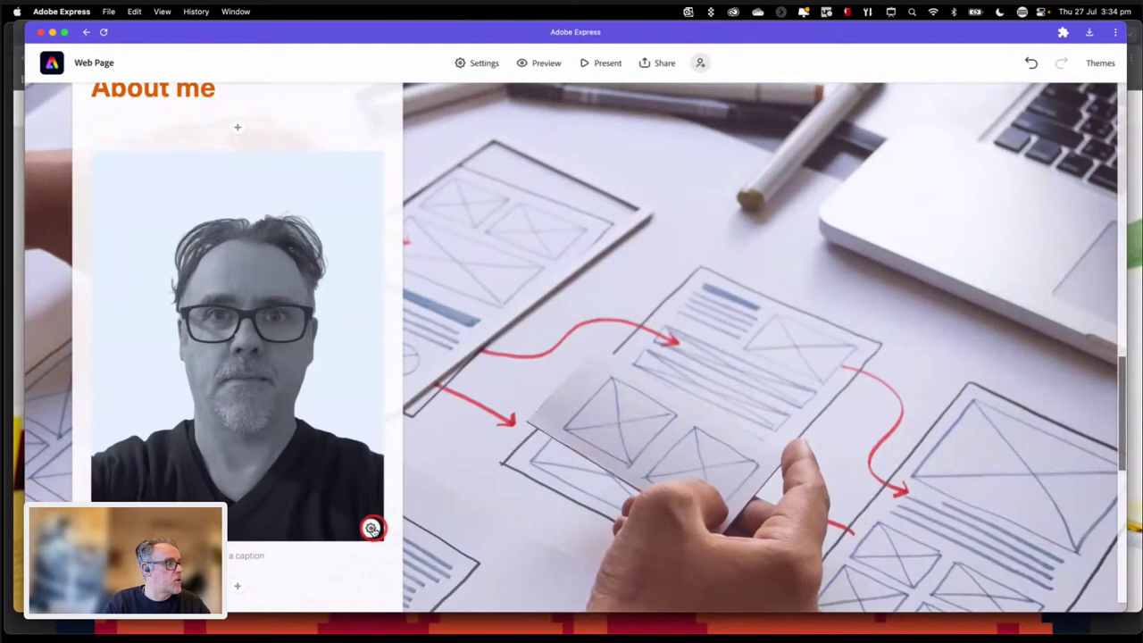
click(425, 421)
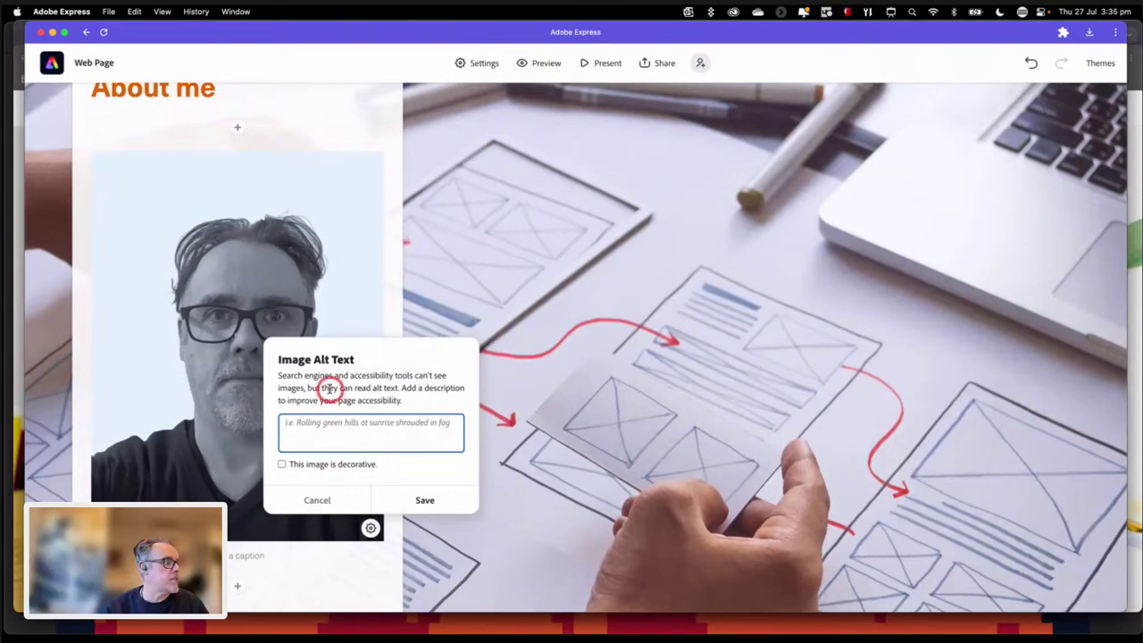
click(283, 465)
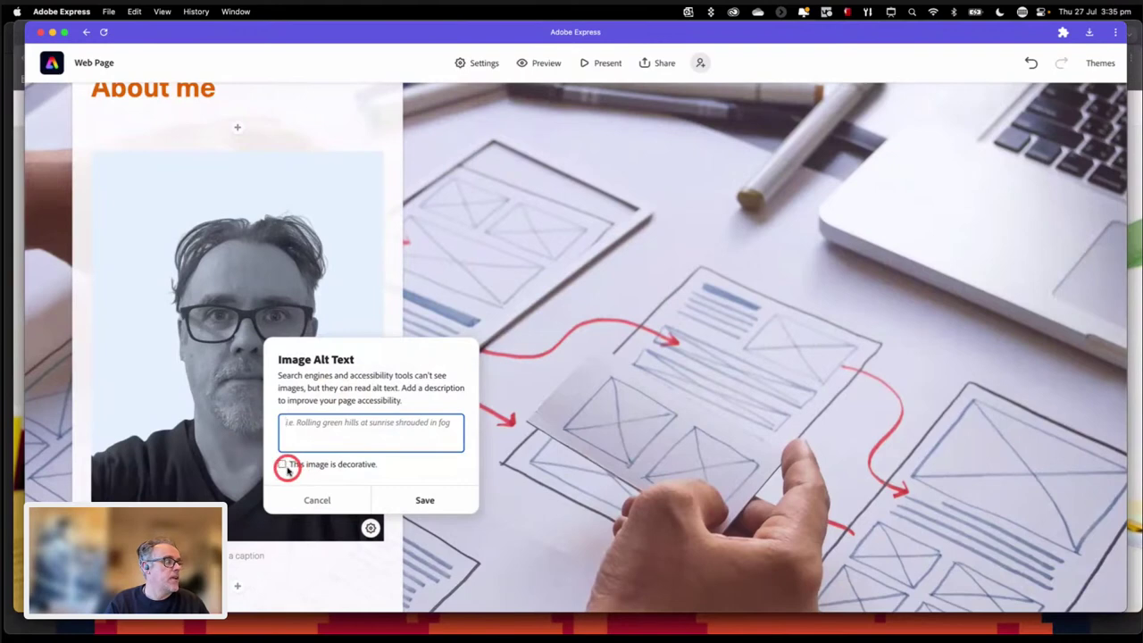
click(315, 500)
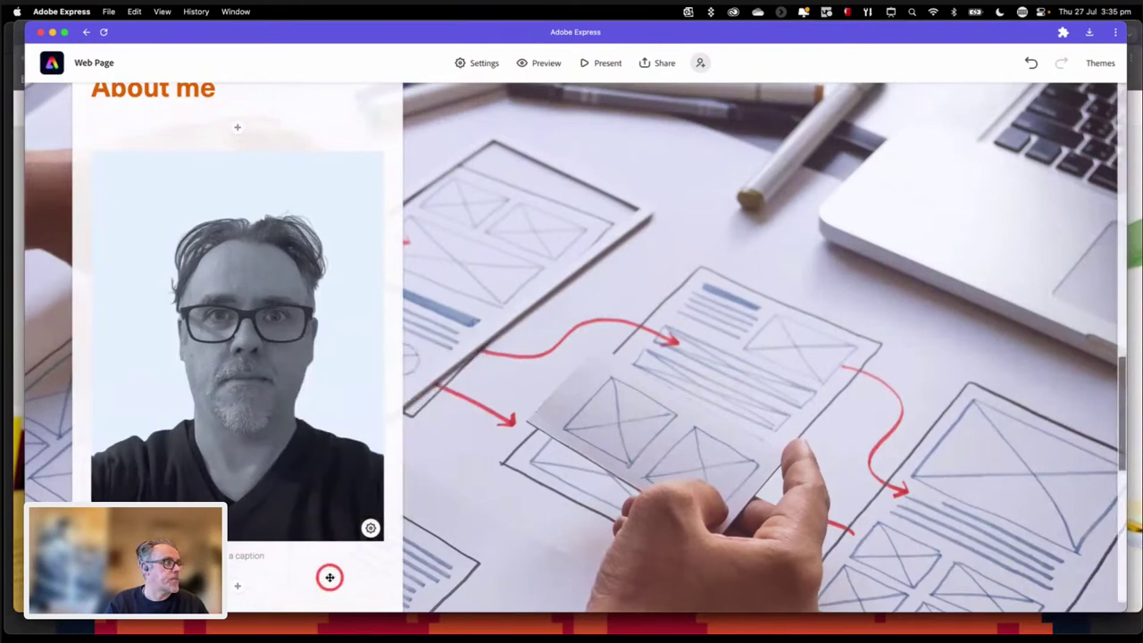
Step: Scroll to the final Wurundjeri country paragraph and open the add-block menu below it
scroll(327, 575, down, 1)
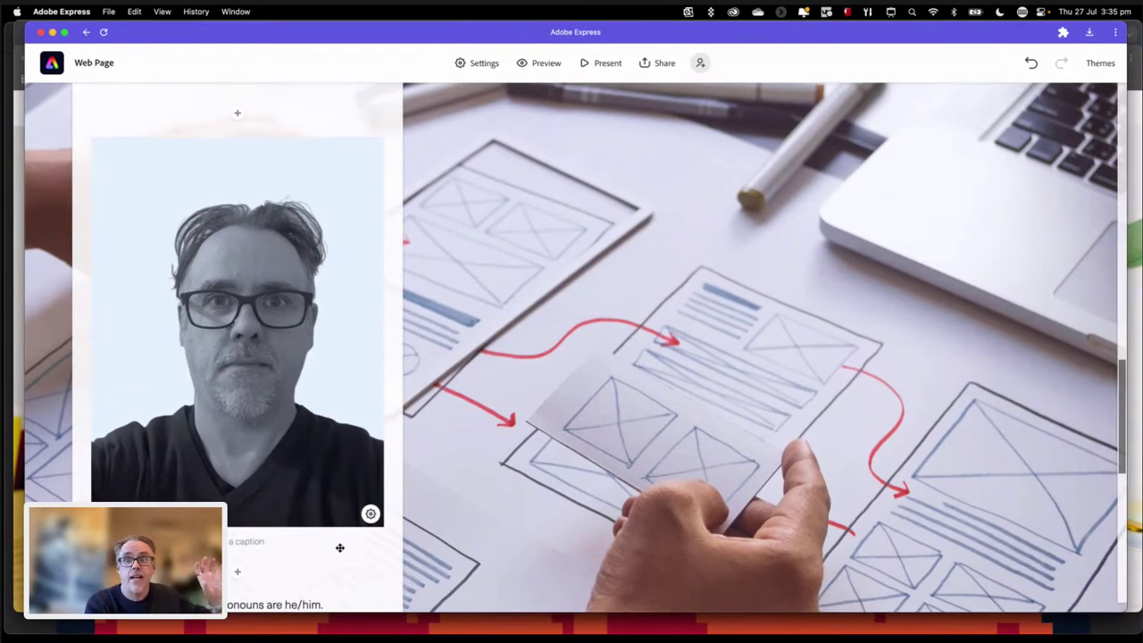
drag(314, 508, 493, 511)
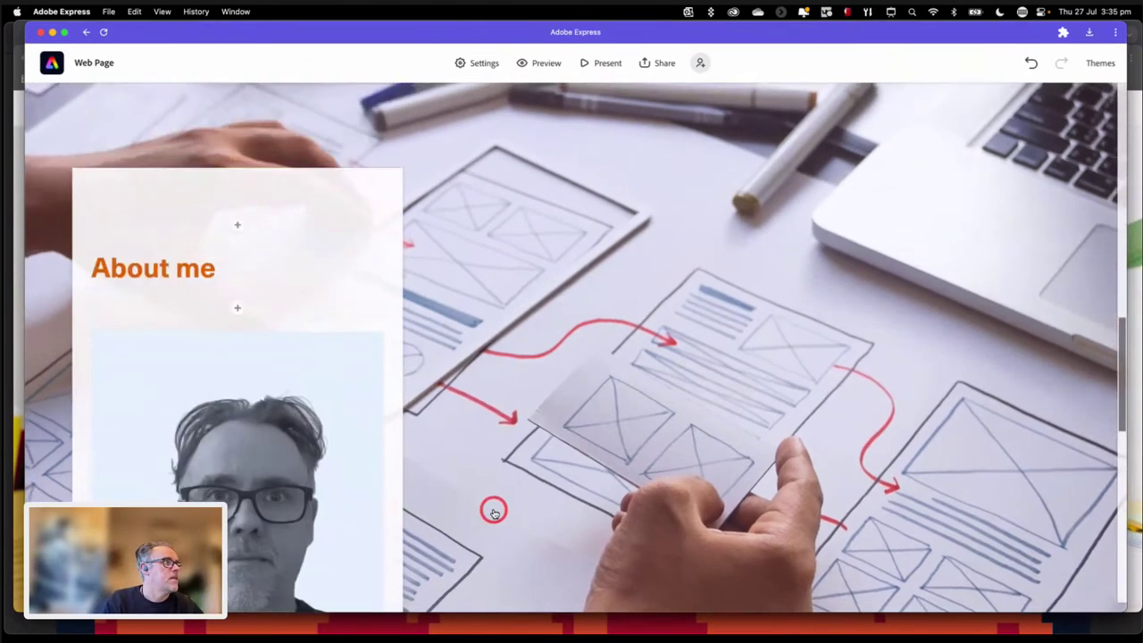
scroll(494, 511, down, 10)
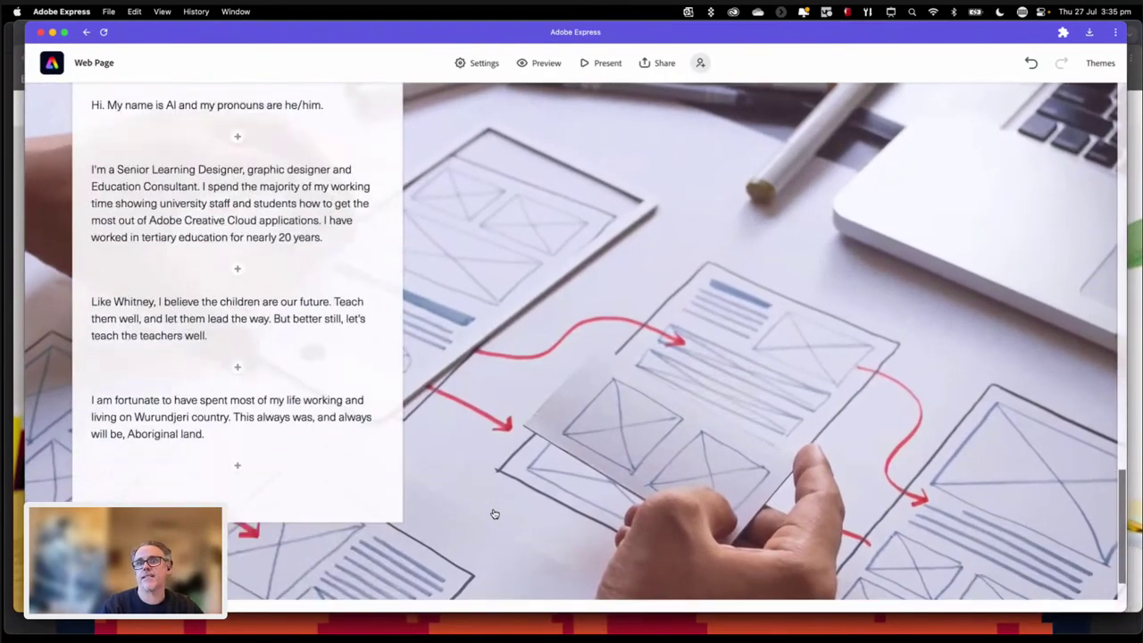
click(235, 467)
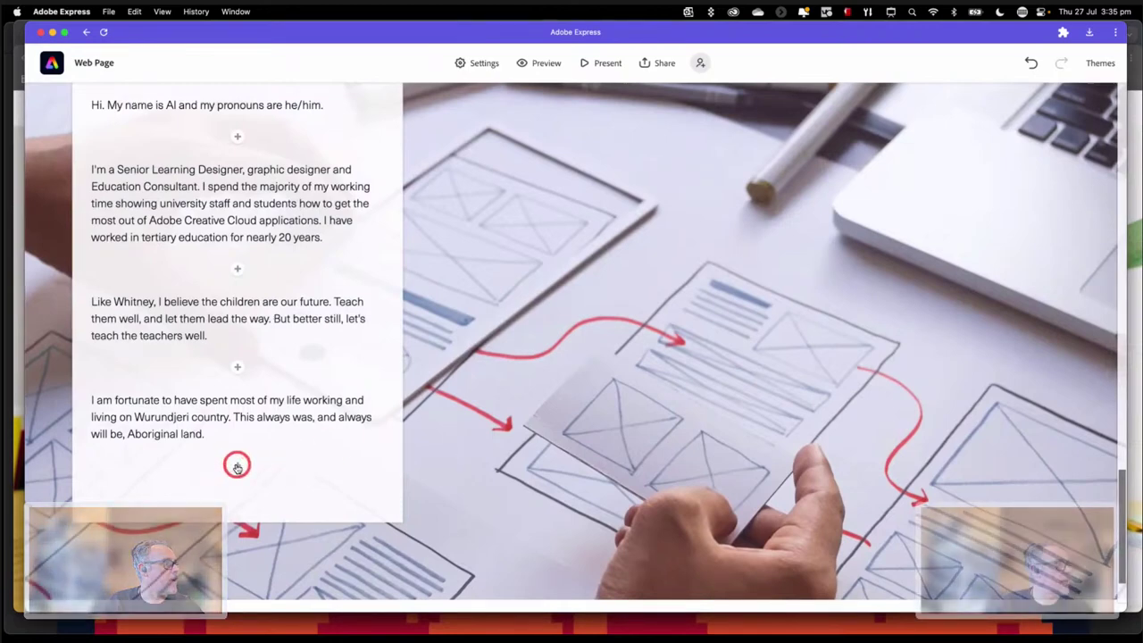
click(239, 466)
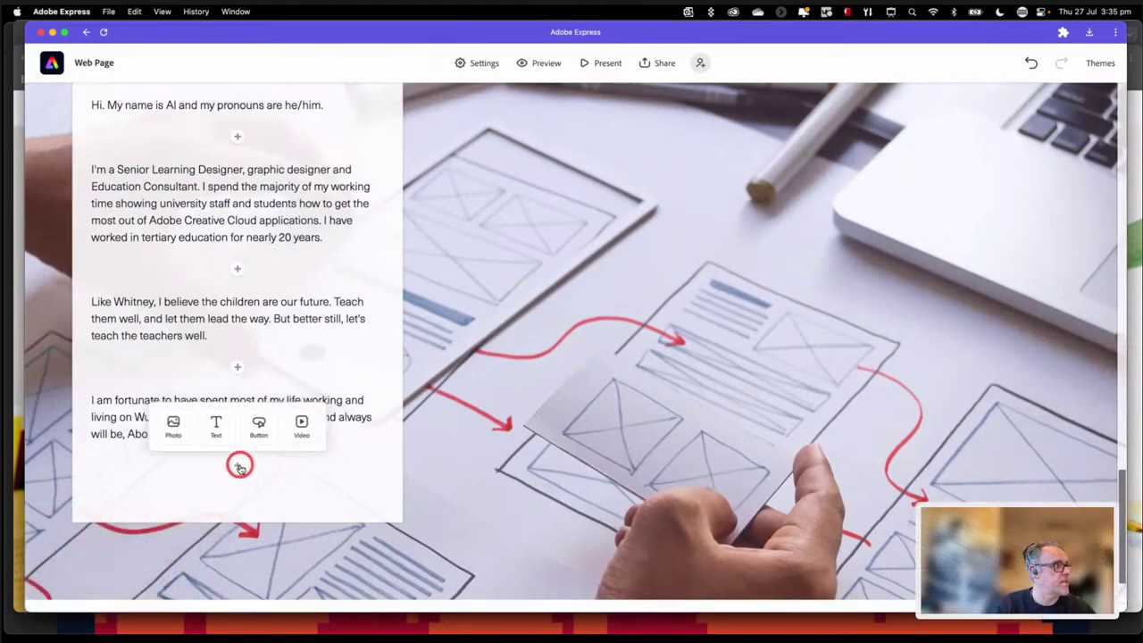
Step: Add a button block labelled 'LinkedIn profile', then select the label for replacement
click(260, 425)
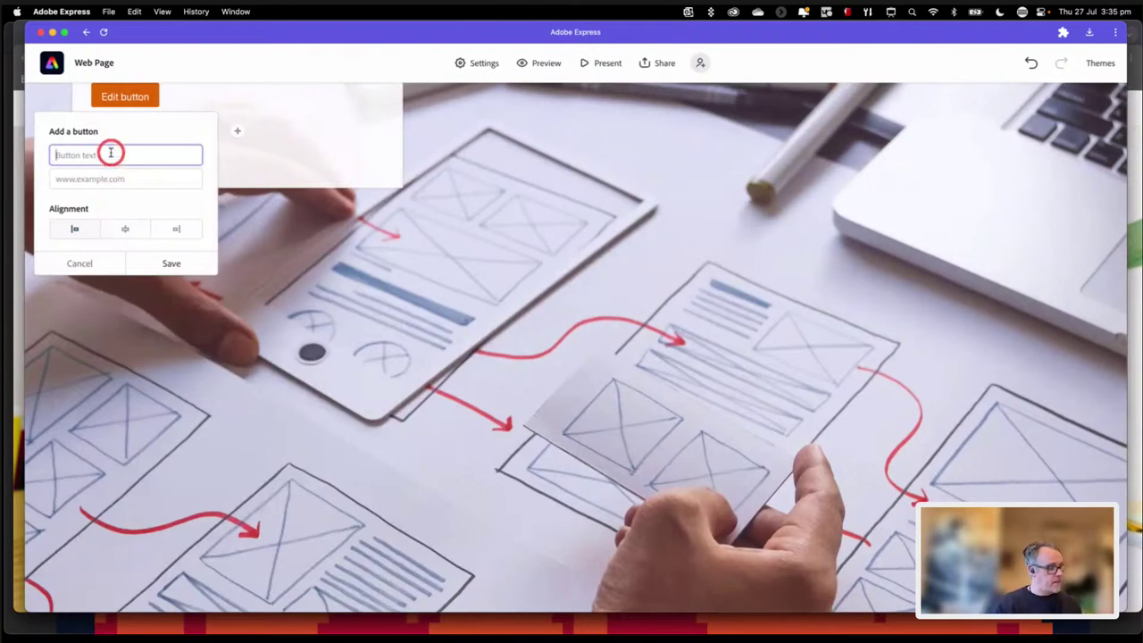
text(Chec)
key(BackSpace)
key(BackSpace)
key(BackSpace)
key(BackSpace)
text(Lin)
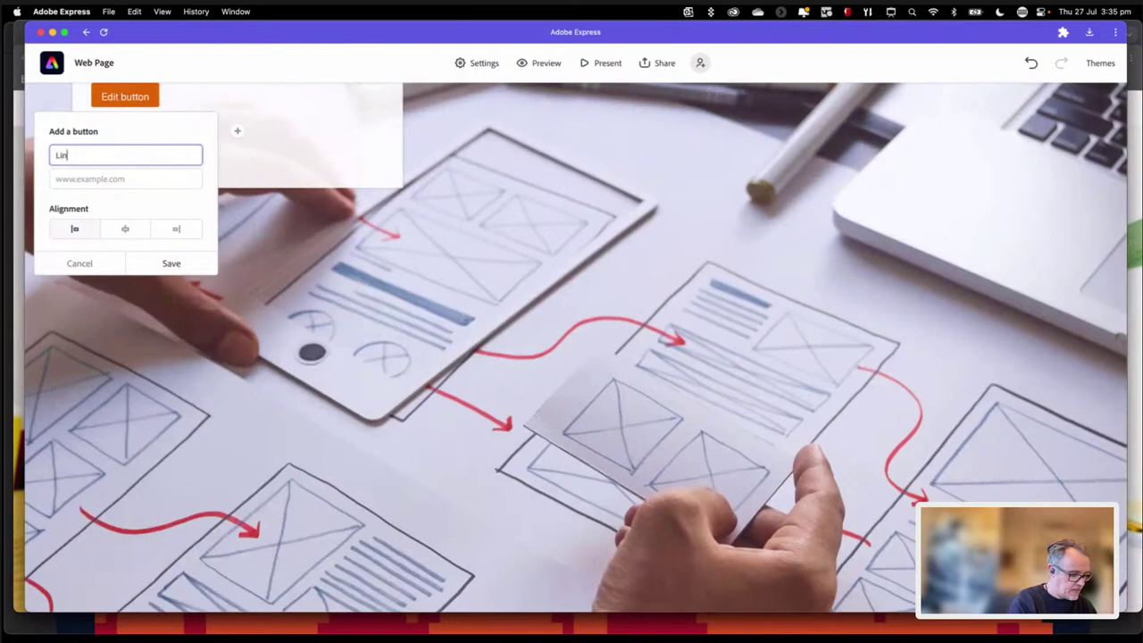
text(kedIn profile)
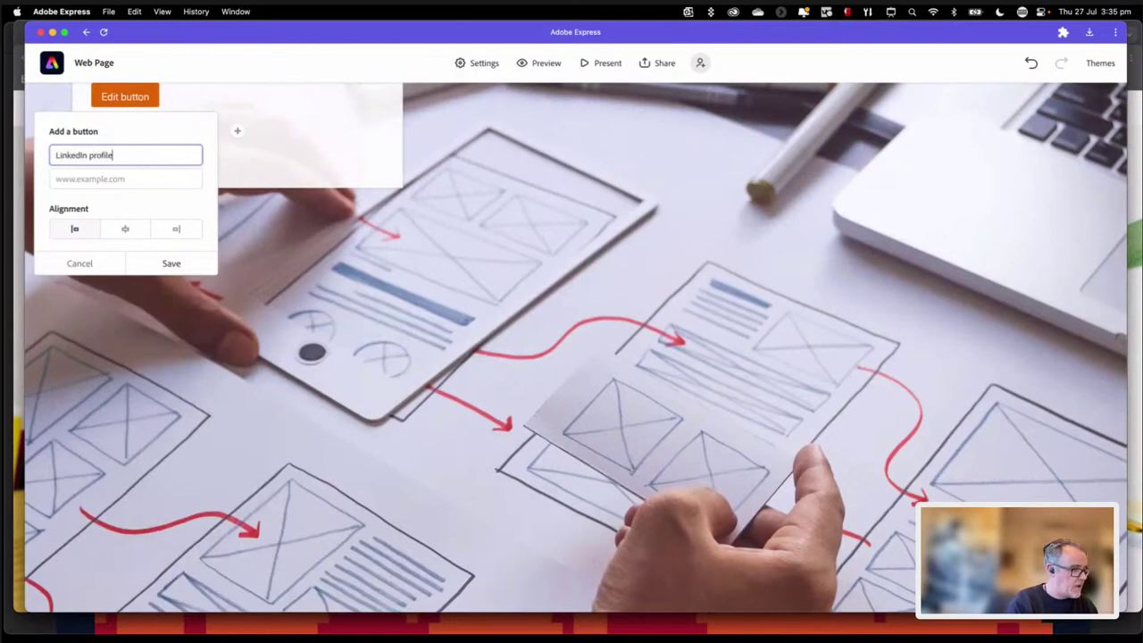
click(86, 178)
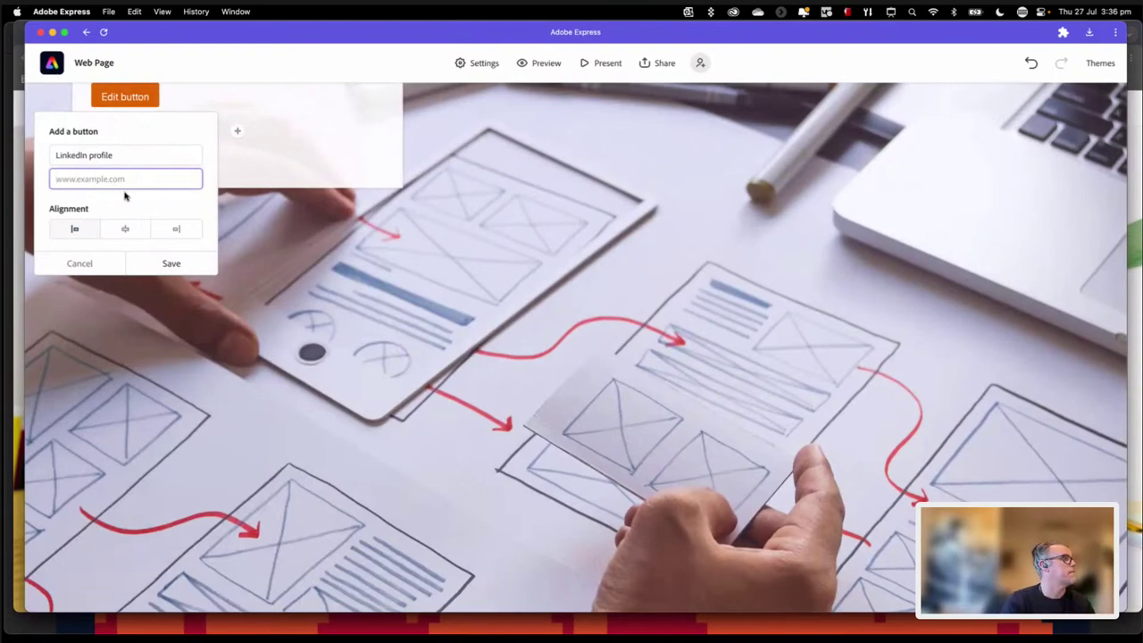
triple_click(80, 155)
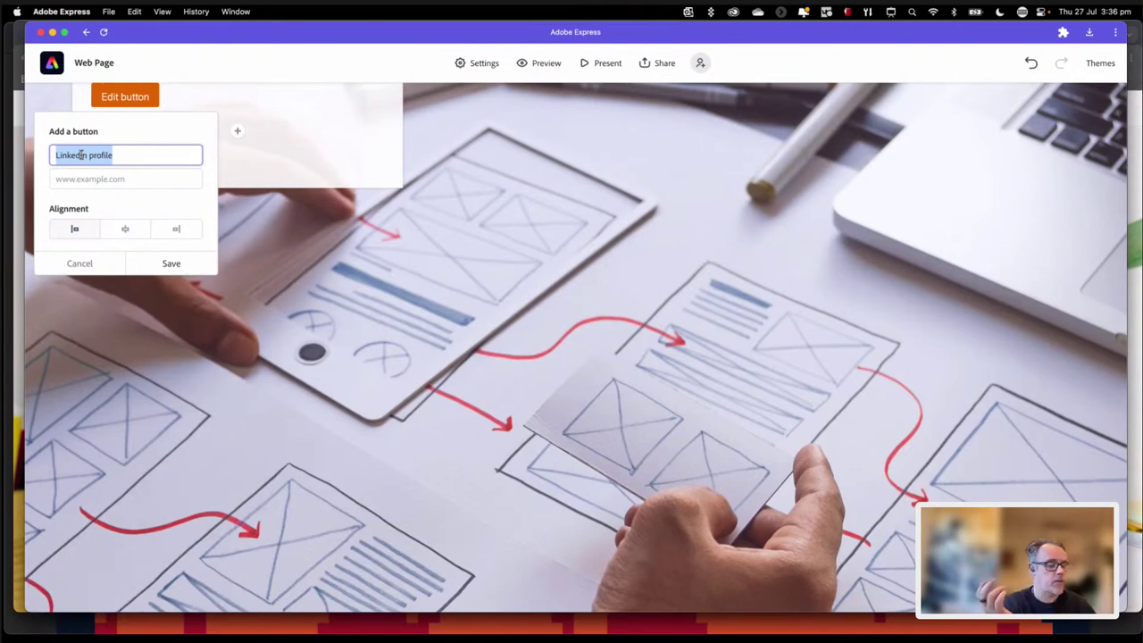
Step: Relabel the button 'Email me Mon-Fri 9-5', link it to a mailto: e-mail address, and save
text(Email)
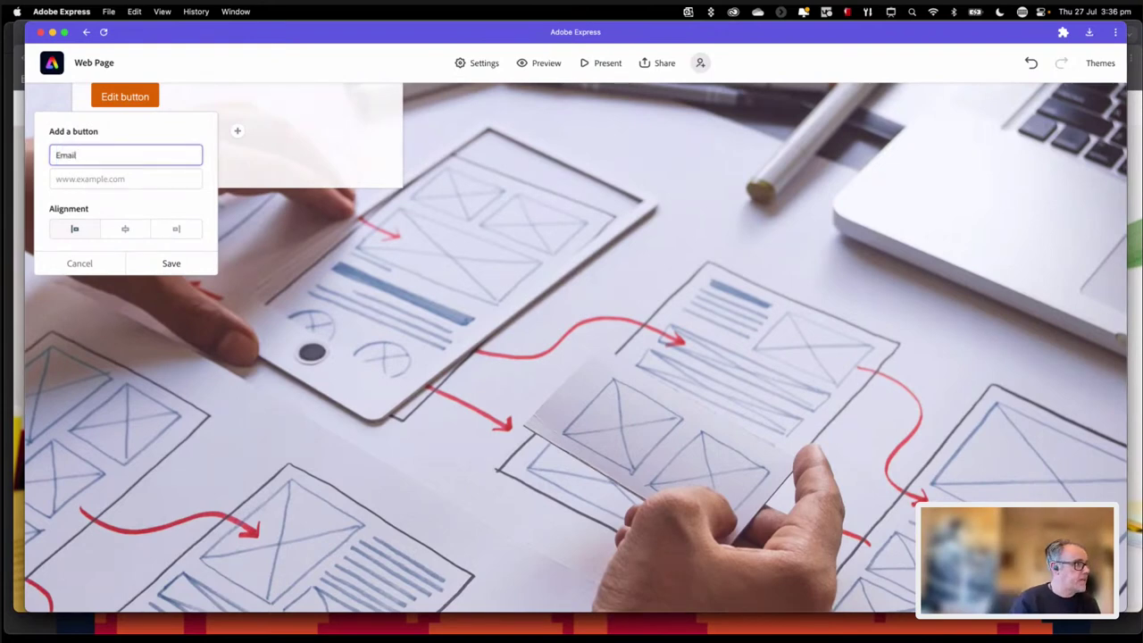
text( me Mon)
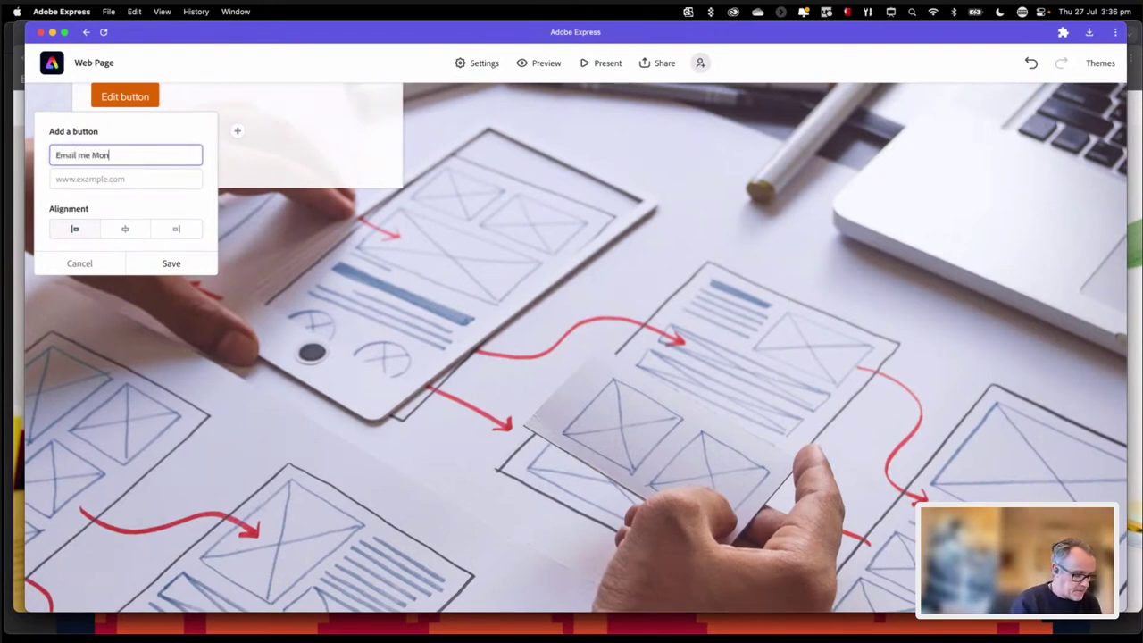
text(-Fri 9-5)
click(115, 154)
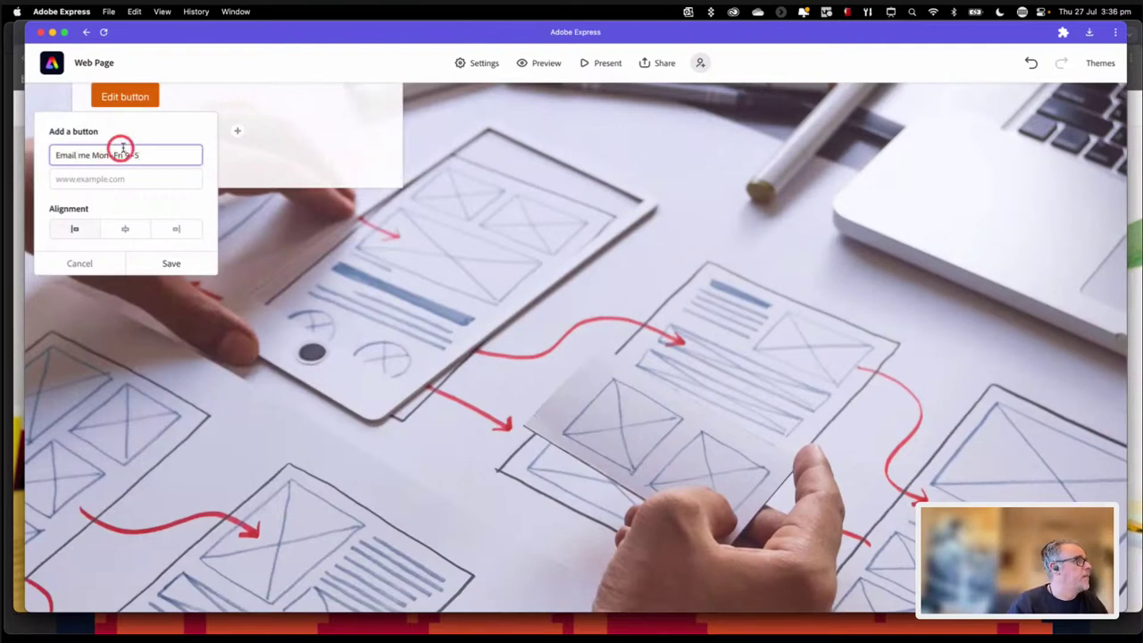
click(64, 180)
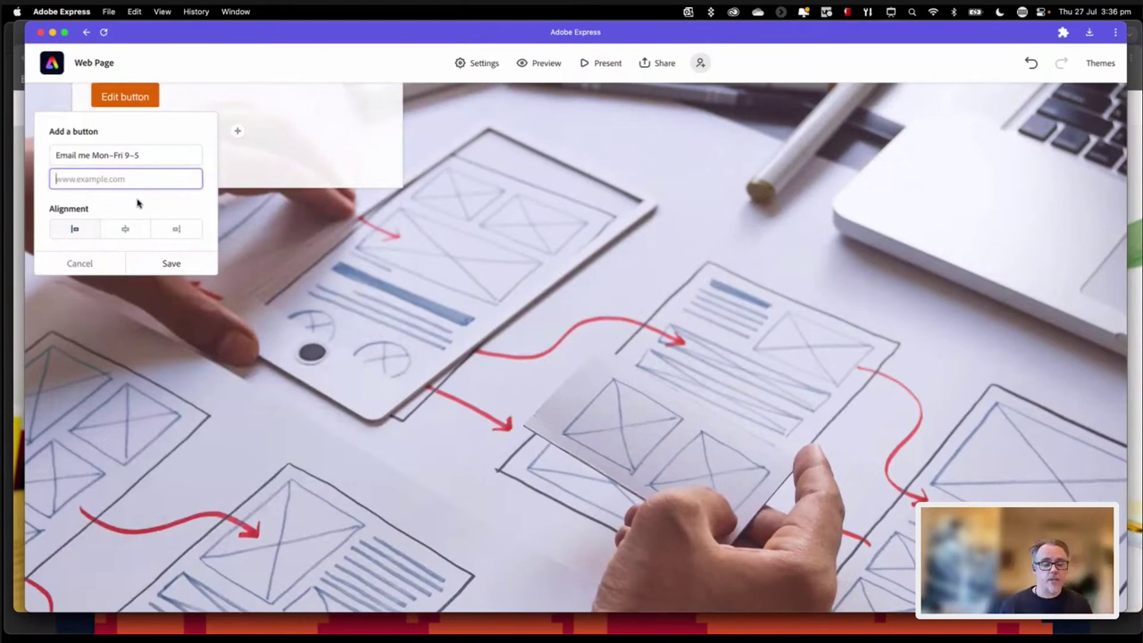
text(mailto)
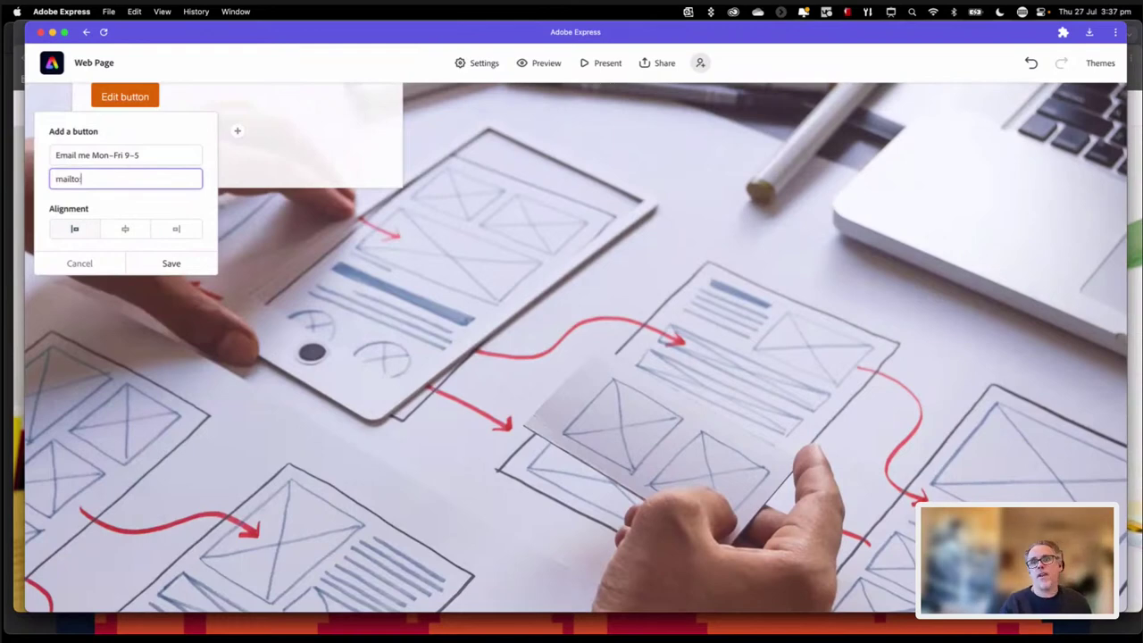
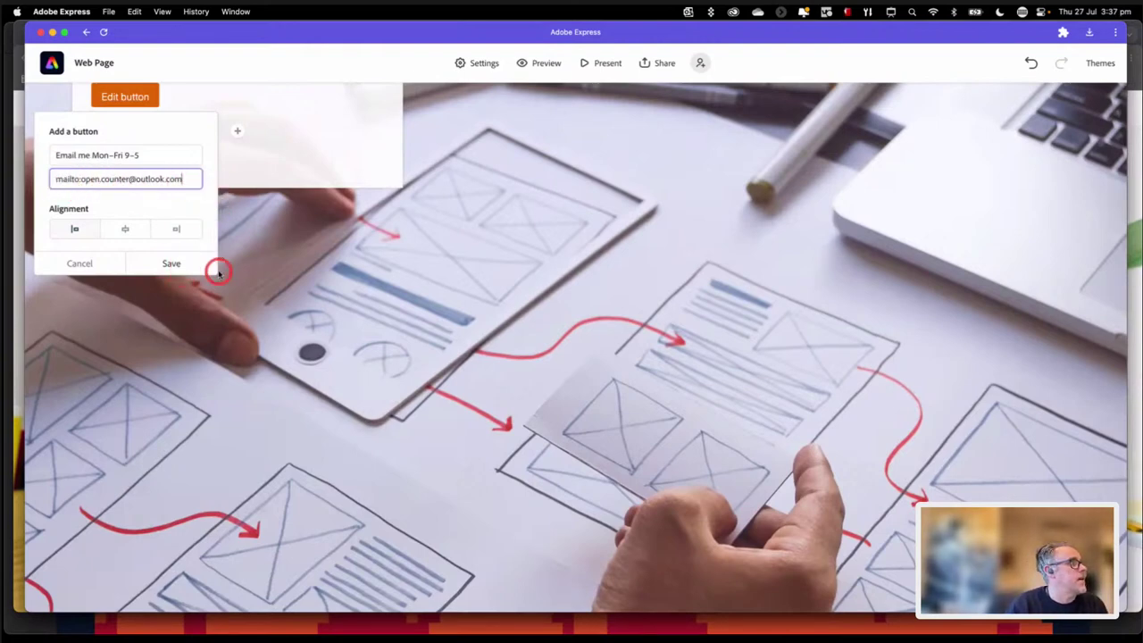
click(171, 263)
scroll(285, 280, up, 2)
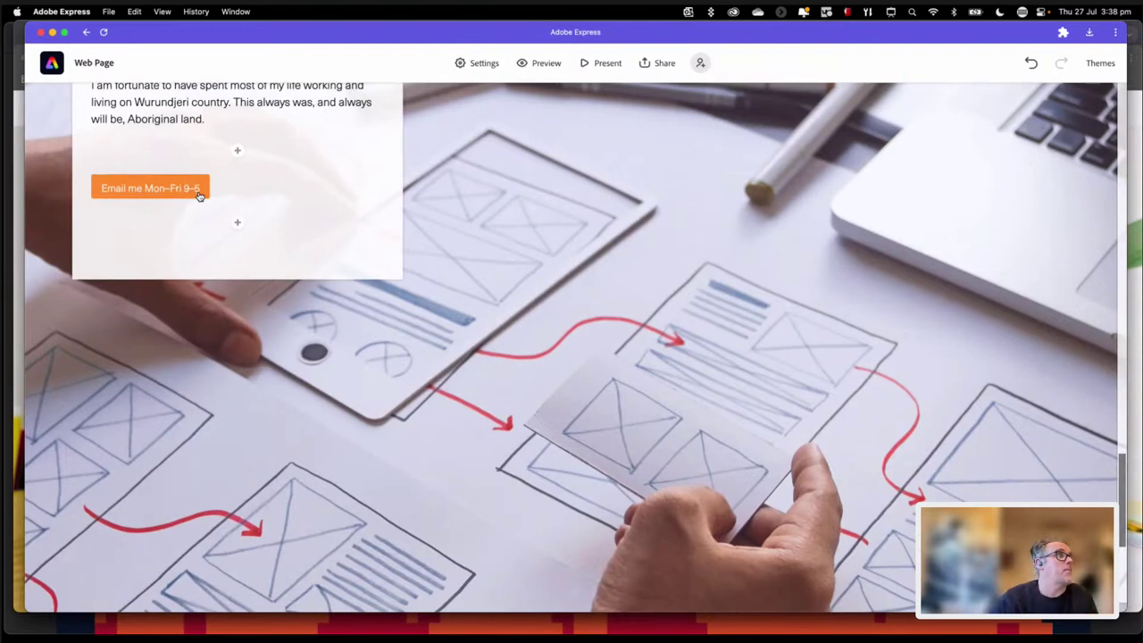
Step: Scroll back up through the bio and e-mail button, then open the full-screen Preview
click(524, 70)
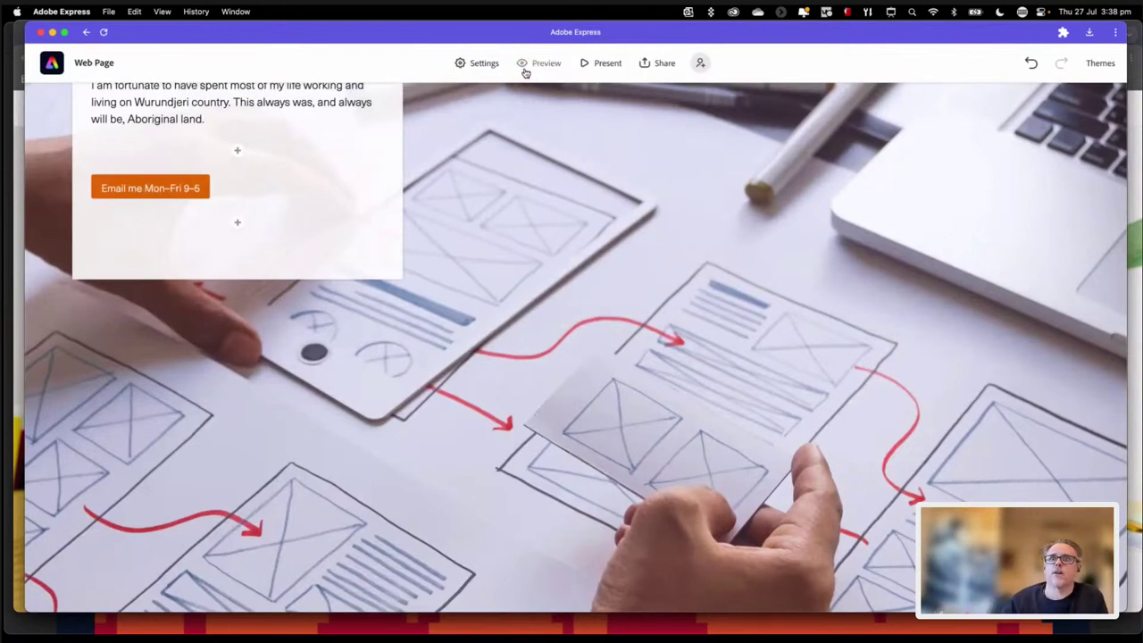
click(452, 225)
scroll(465, 260, up, 5)
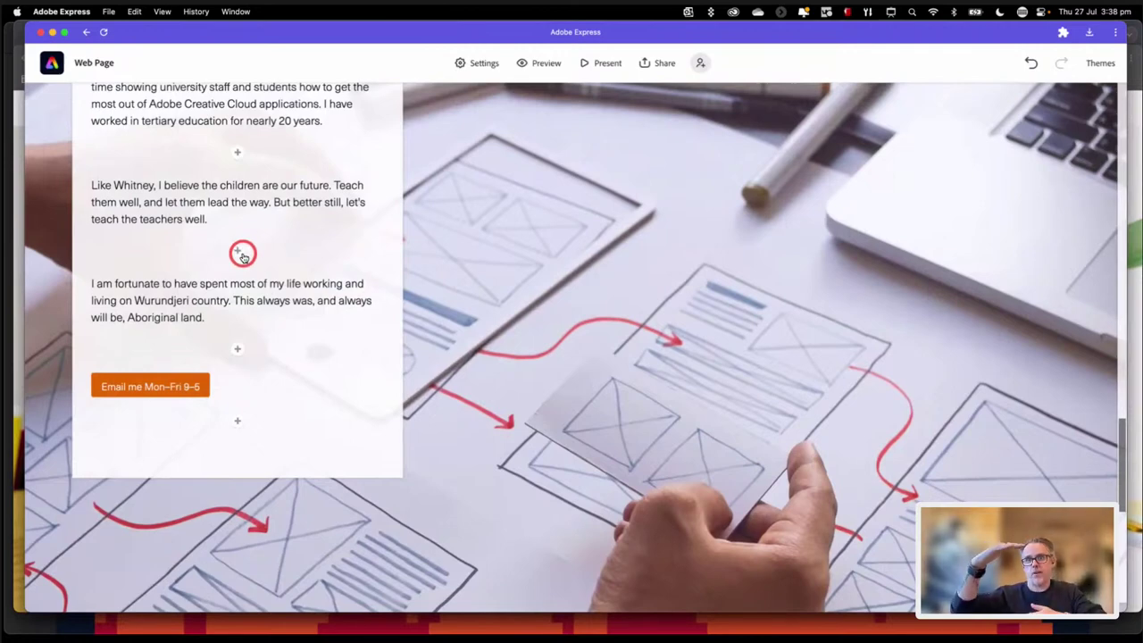
scroll(303, 298, up, 5)
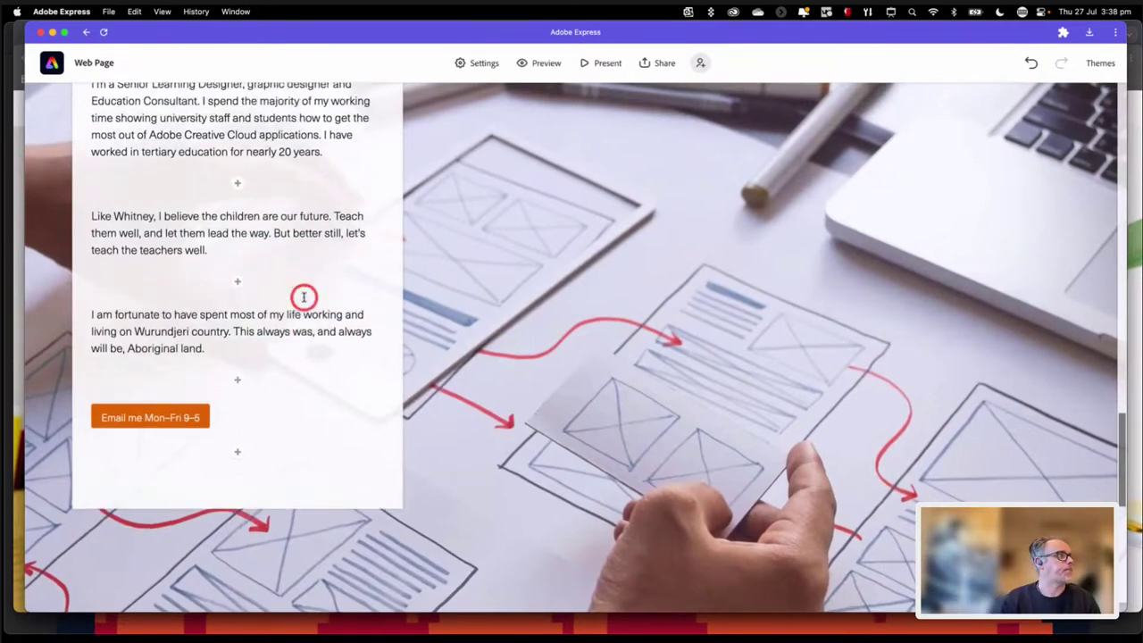
scroll(304, 298, up, 2)
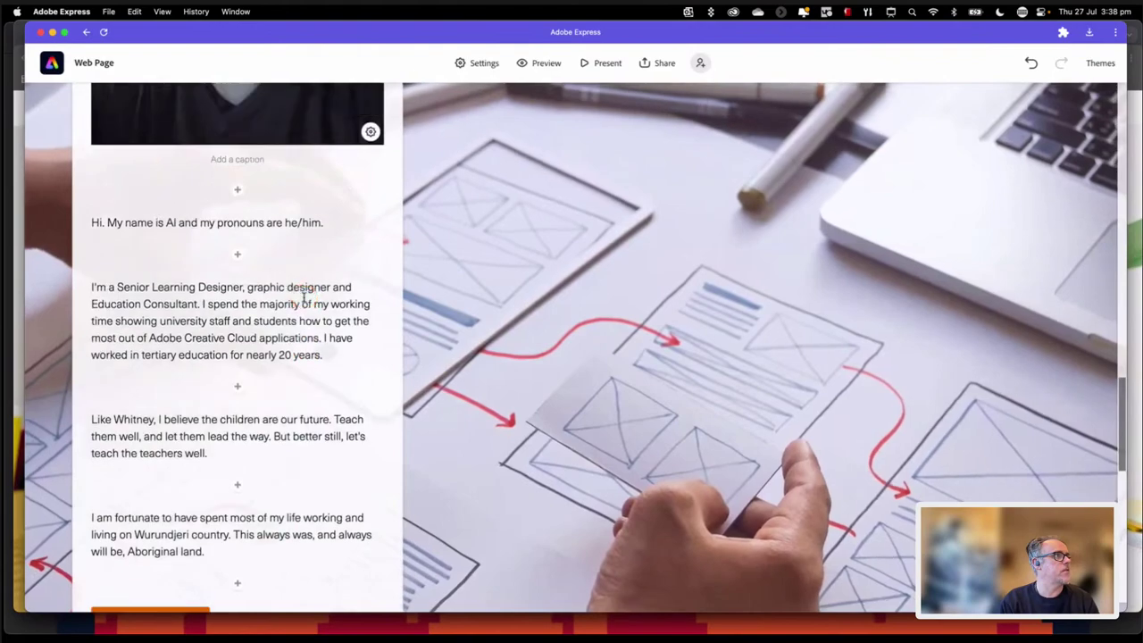
click(544, 65)
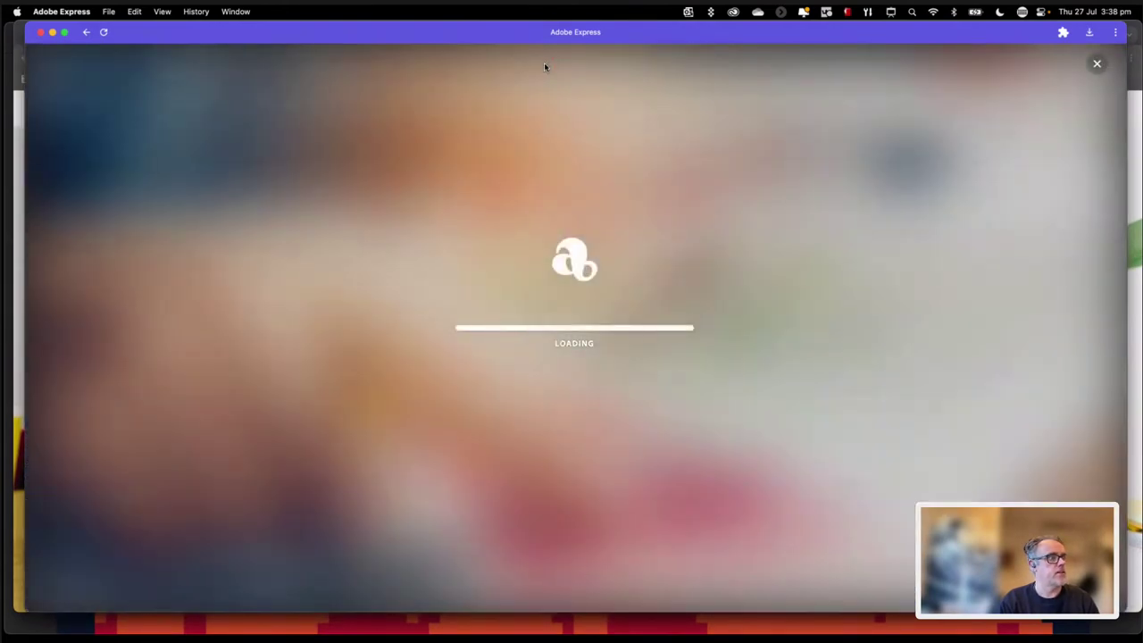
Step: Scroll the preview from the name banner down to the e-mail button, then close it
scroll(479, 347, up, 10)
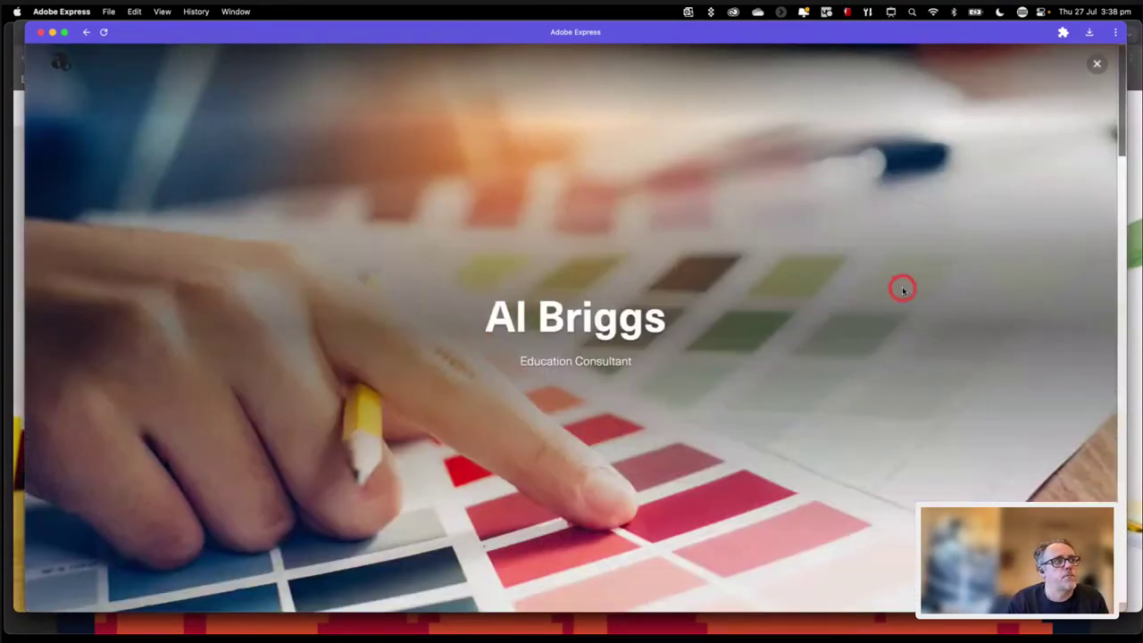
scroll(902, 291, down, 3)
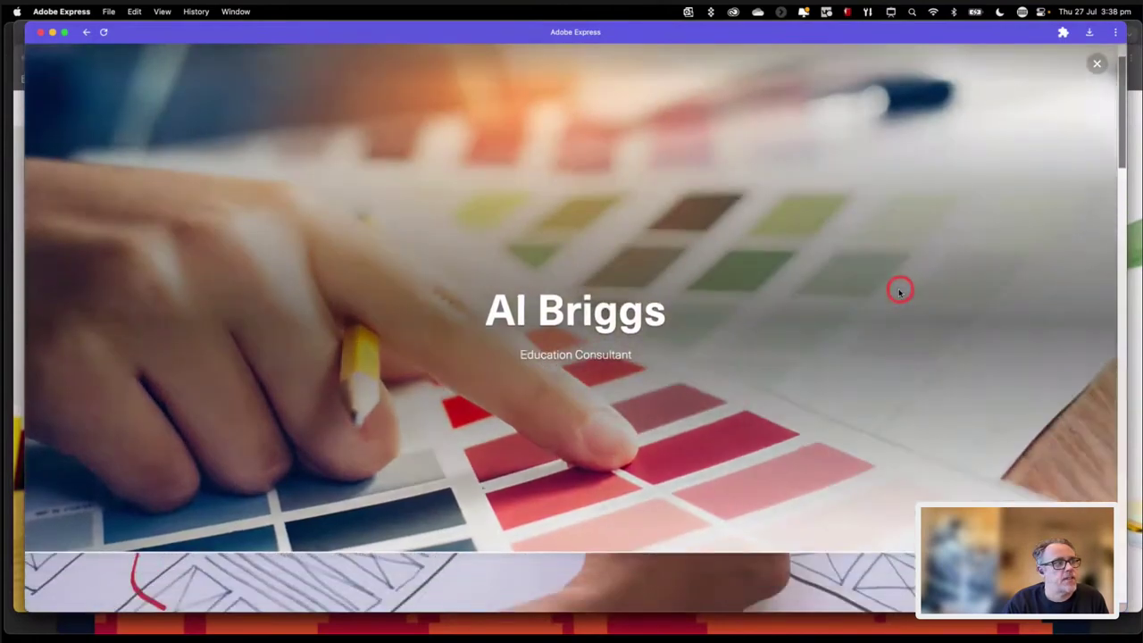
scroll(900, 291, down, 3)
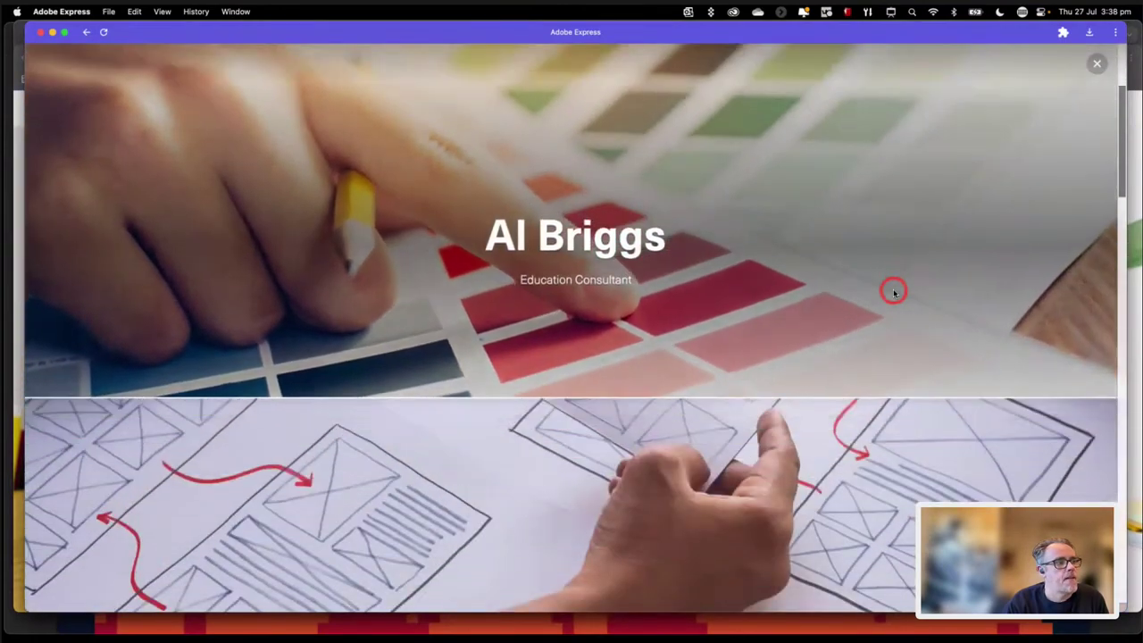
scroll(894, 292, down, 5)
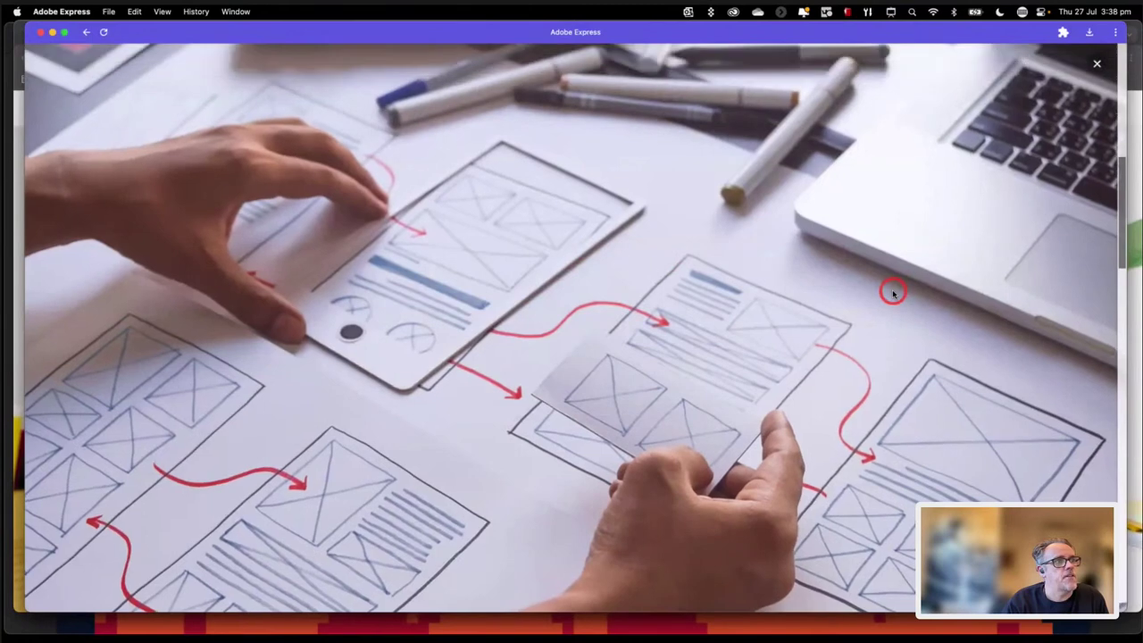
scroll(894, 293, down, 3)
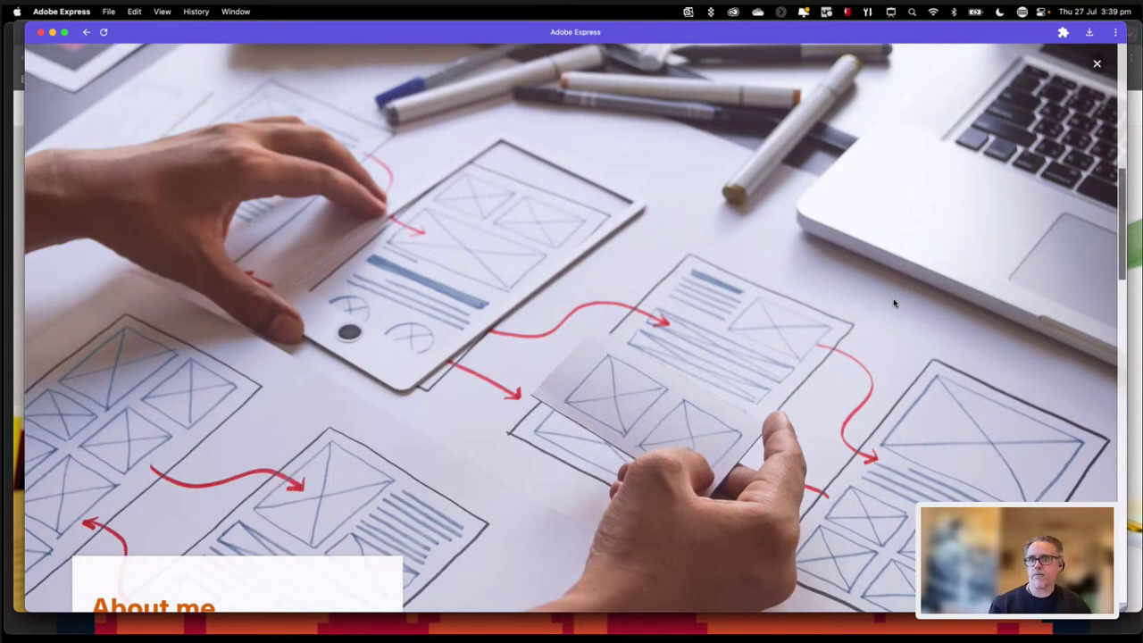
click(895, 291)
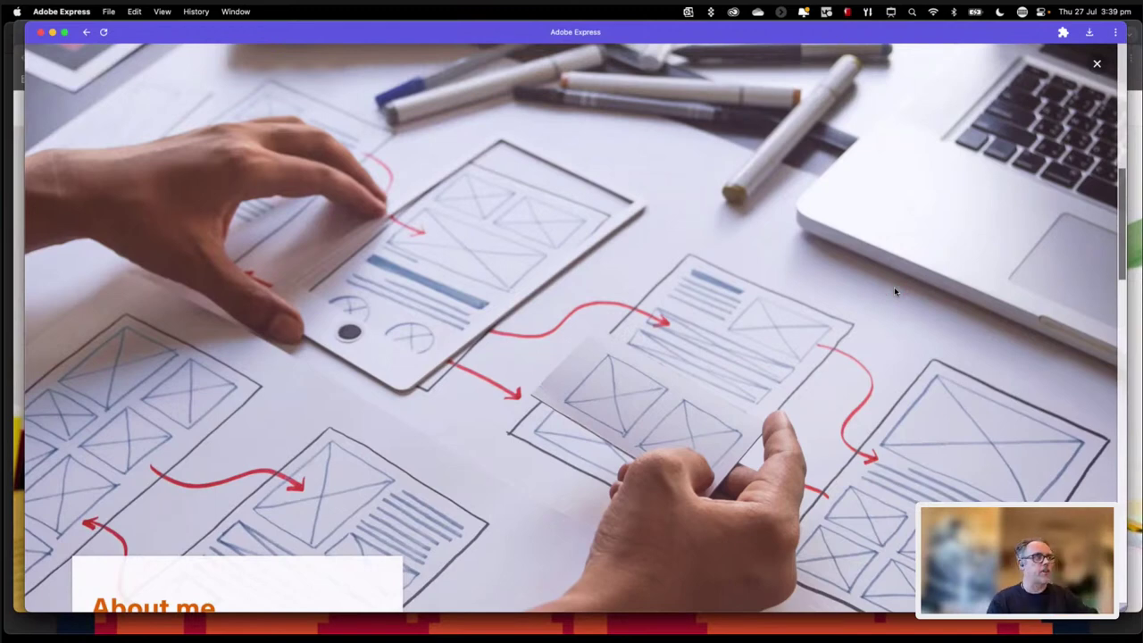
scroll(438, 477, down, 5)
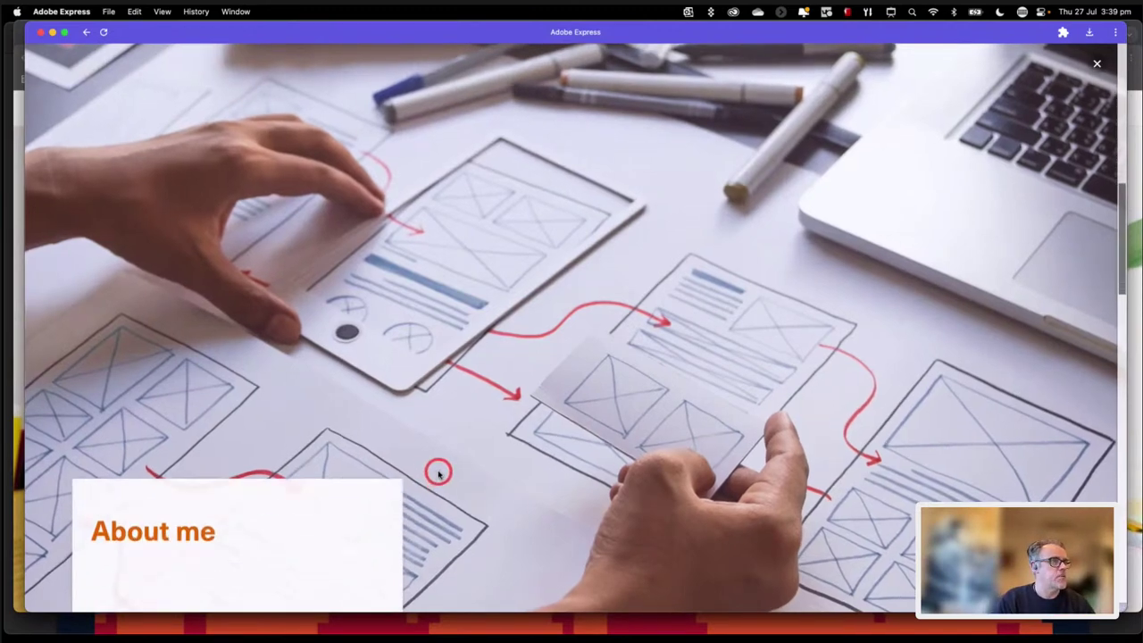
scroll(439, 473, down, 4)
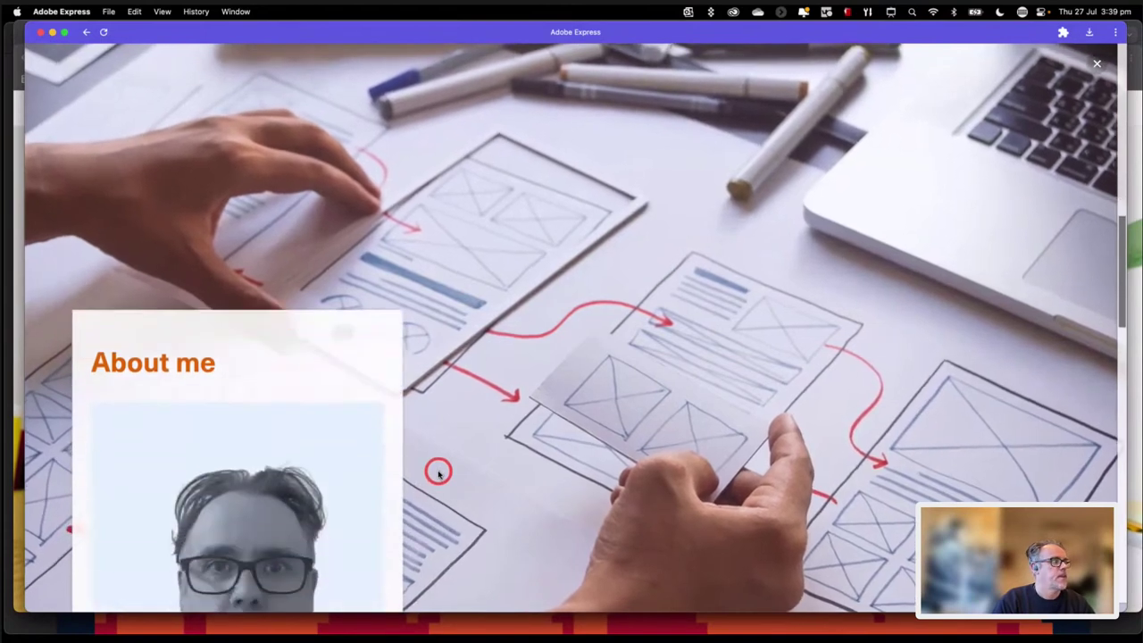
scroll(438, 473, down, 3)
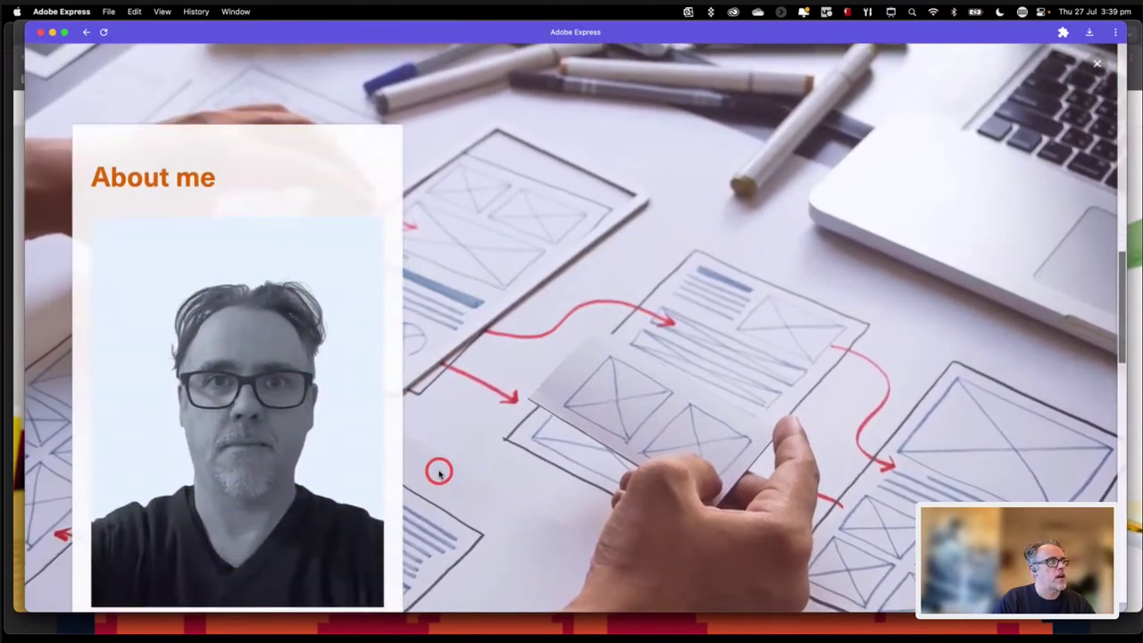
scroll(438, 473, down, 4)
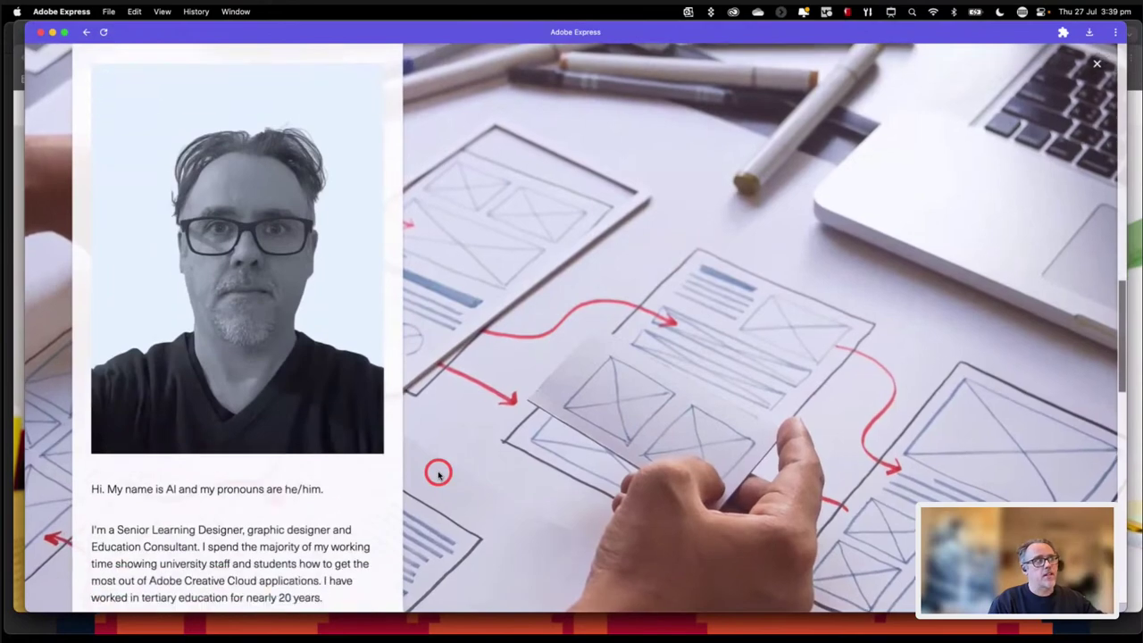
scroll(439, 476, down, 5)
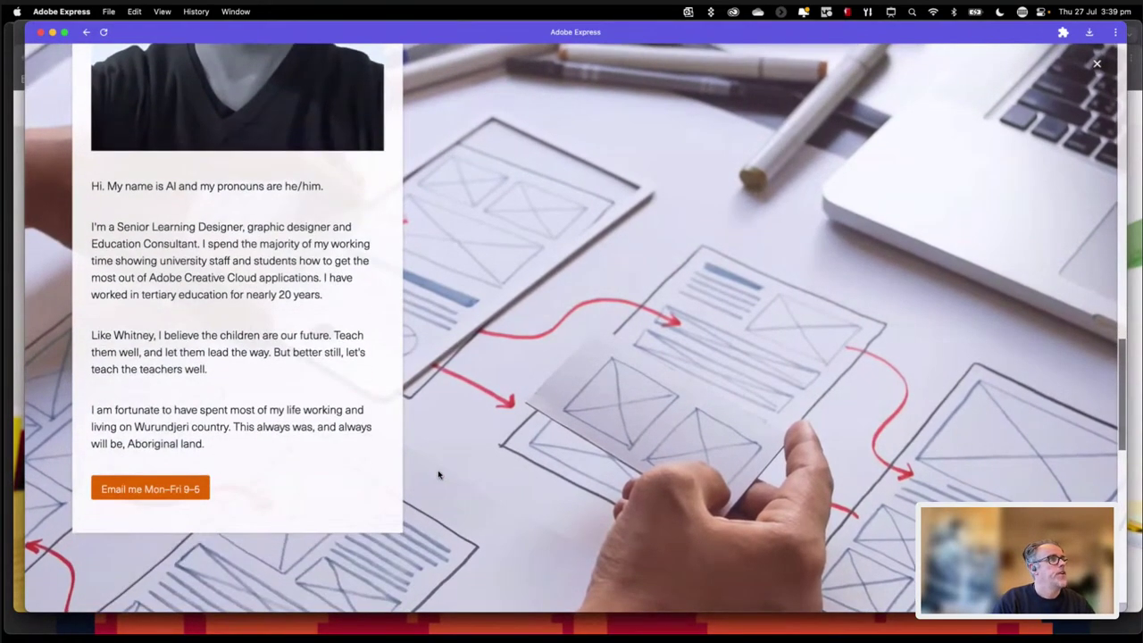
scroll(439, 473, down, 1)
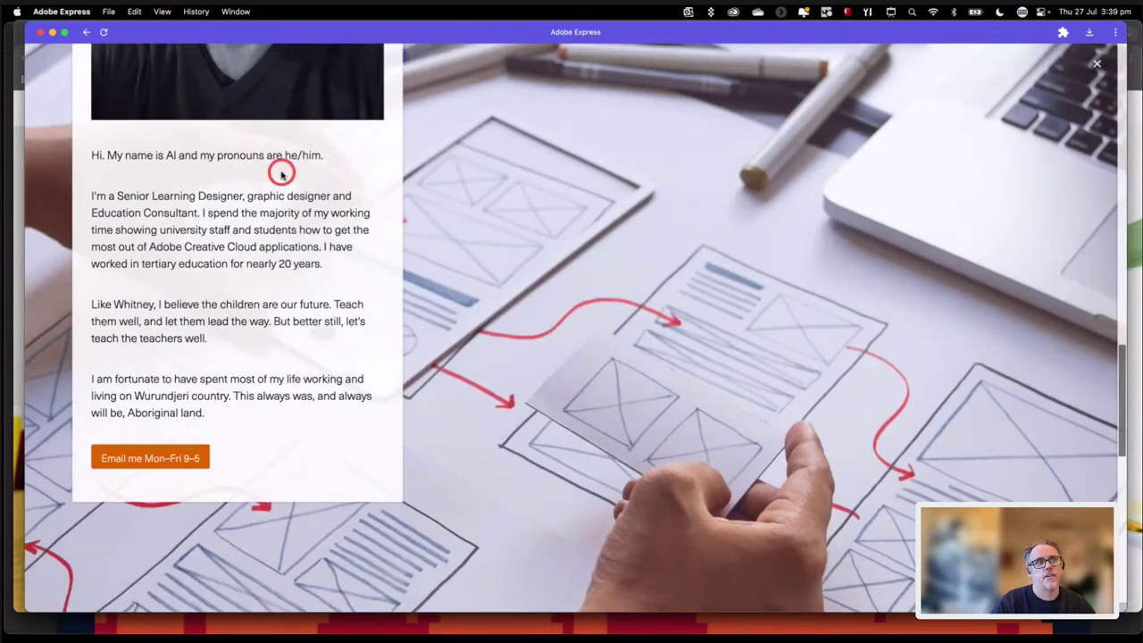
key(XF86AudioRaiseVolume)
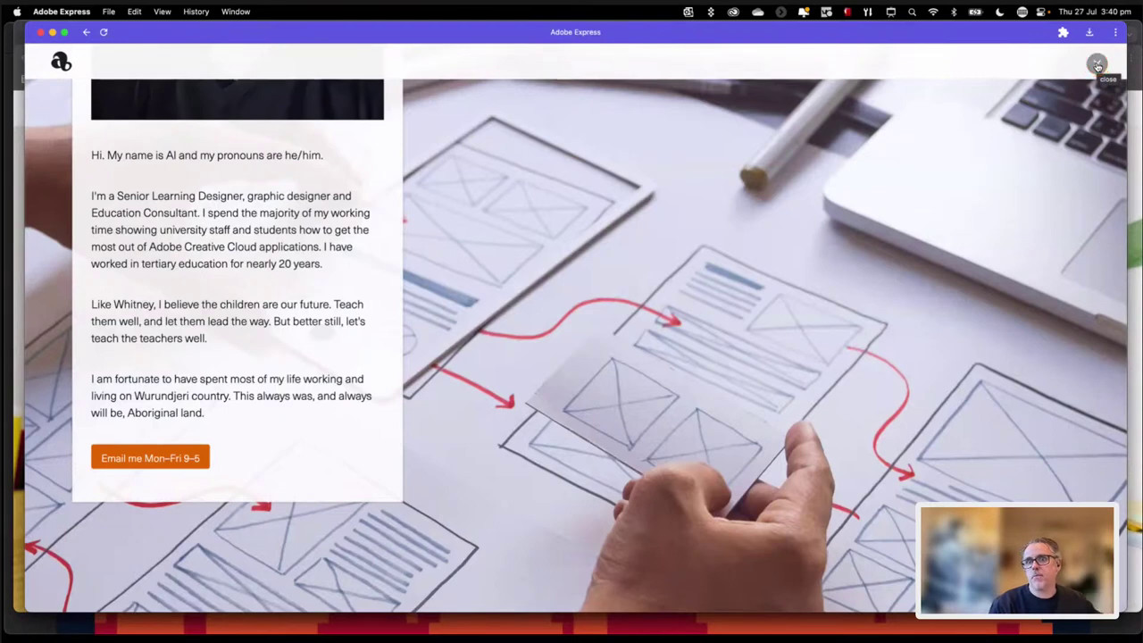
click(1098, 66)
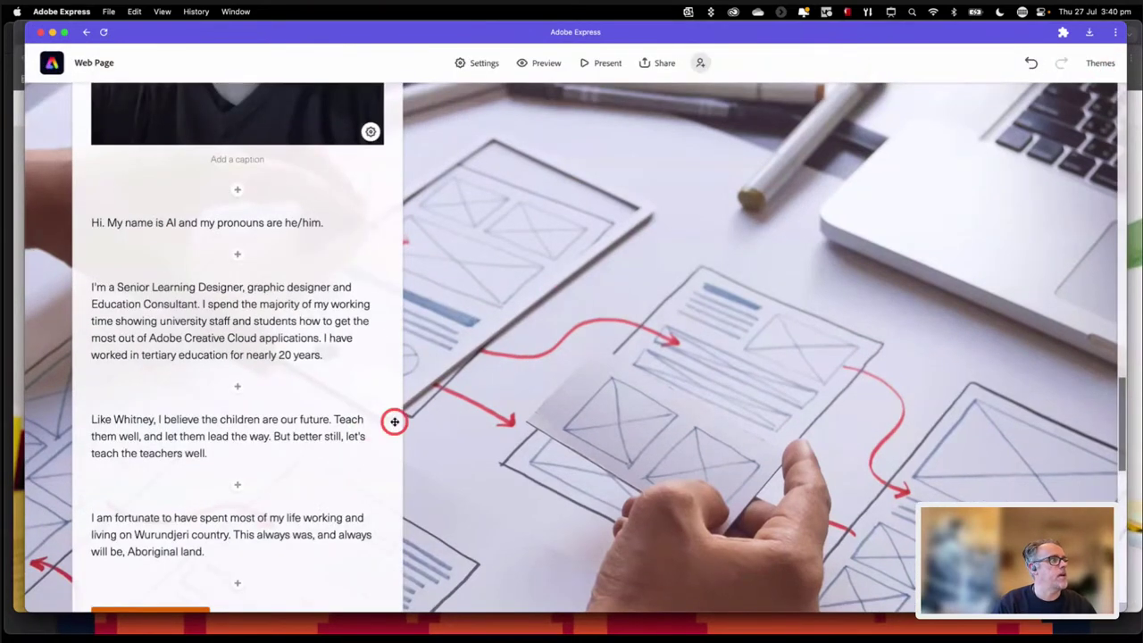
Step: Drag the About me card to the page centre, then on to the right side
scroll(395, 421, up, 3)
scroll(394, 421, up, 2)
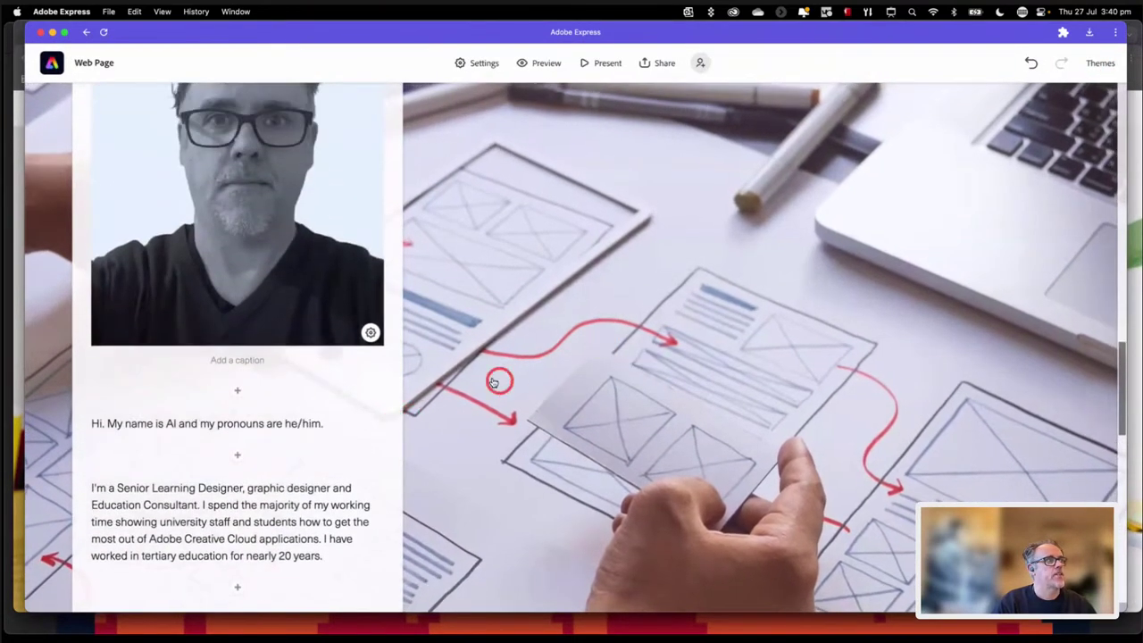
scroll(398, 344, up, 4)
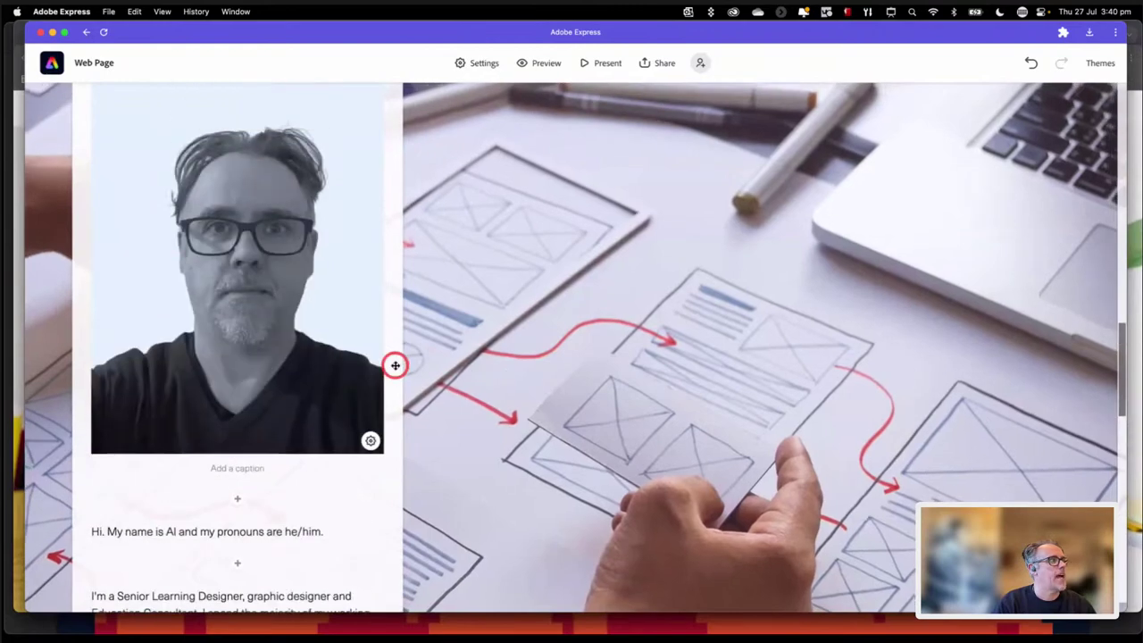
scroll(397, 355, up, 10)
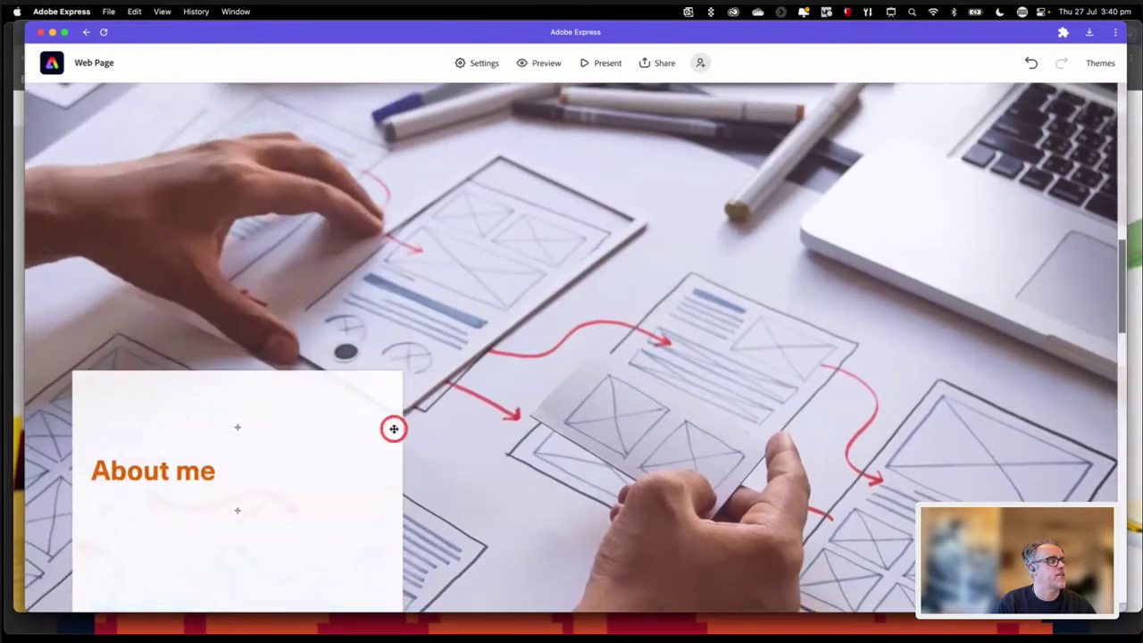
drag(332, 375, 681, 334)
scroll(684, 342, down, 5)
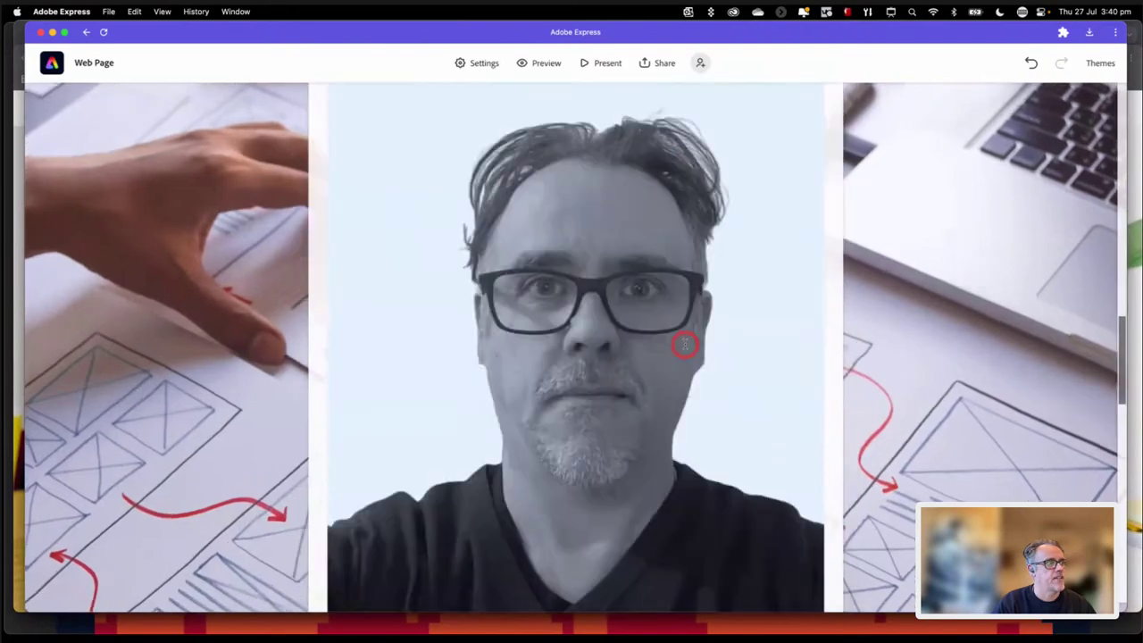
scroll(684, 345, down, 5)
scroll(684, 339, up, 10)
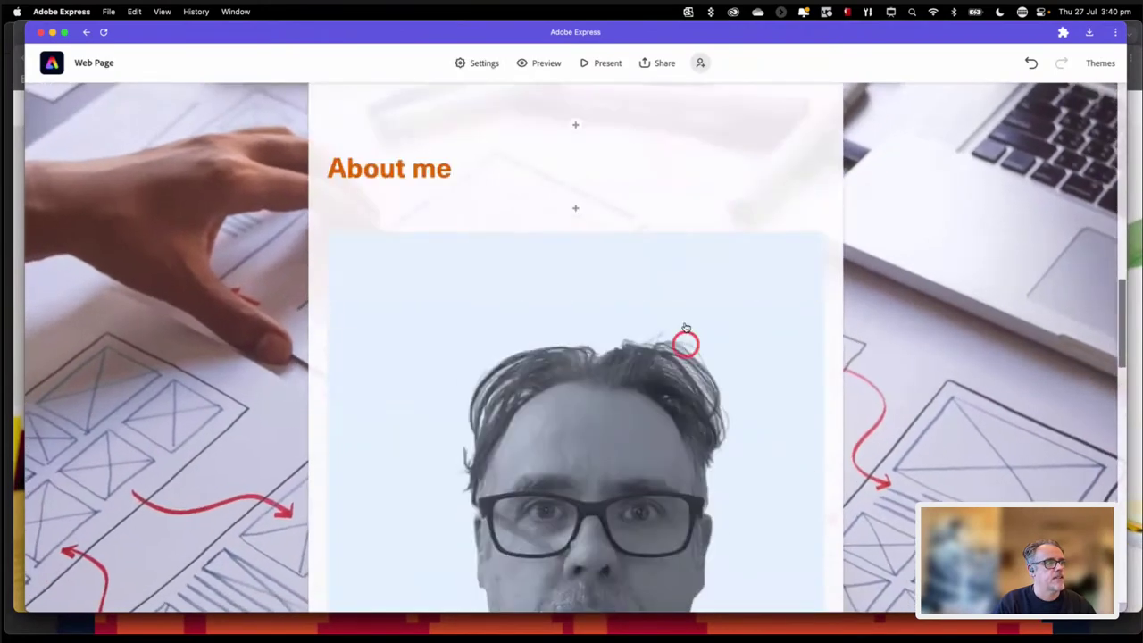
drag(687, 120, 956, 157)
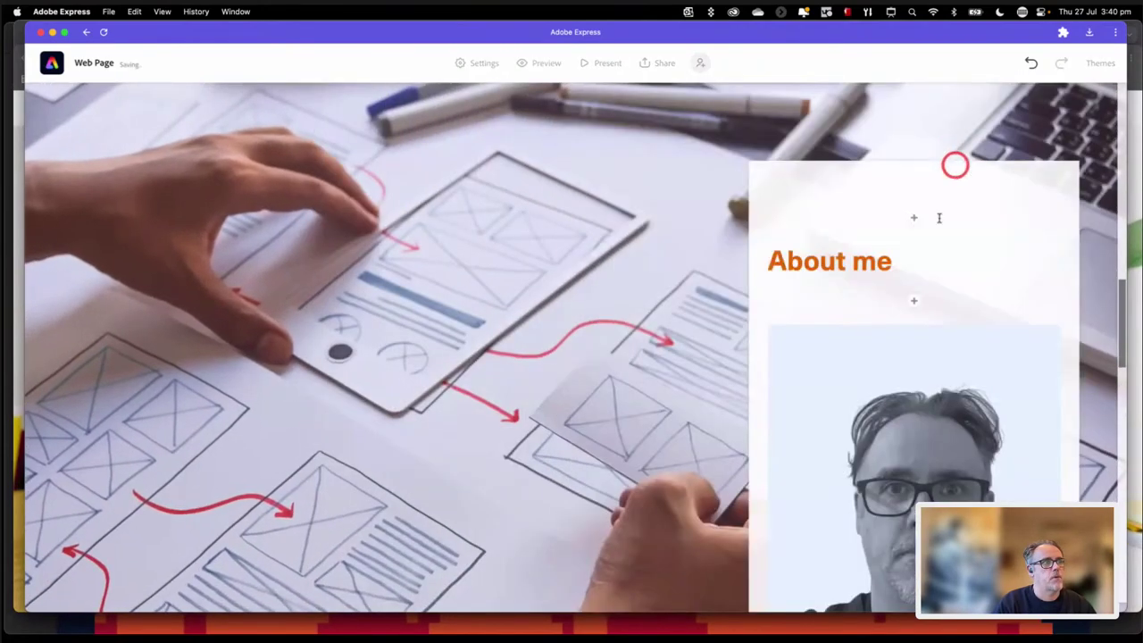
scroll(914, 323, down, 5)
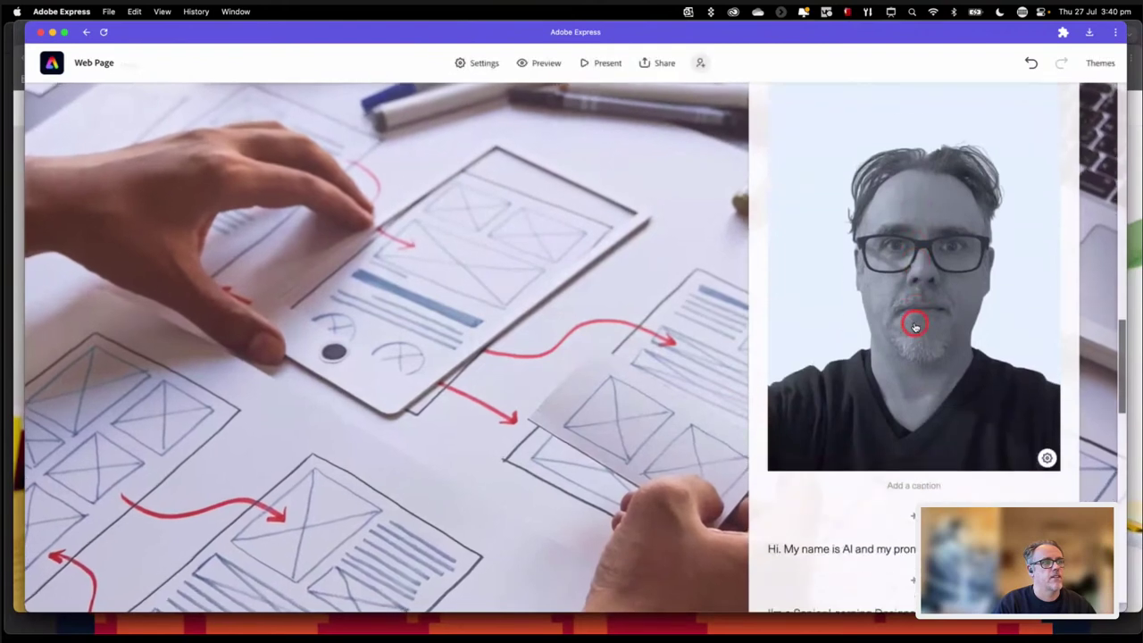
scroll(914, 327, down, 2)
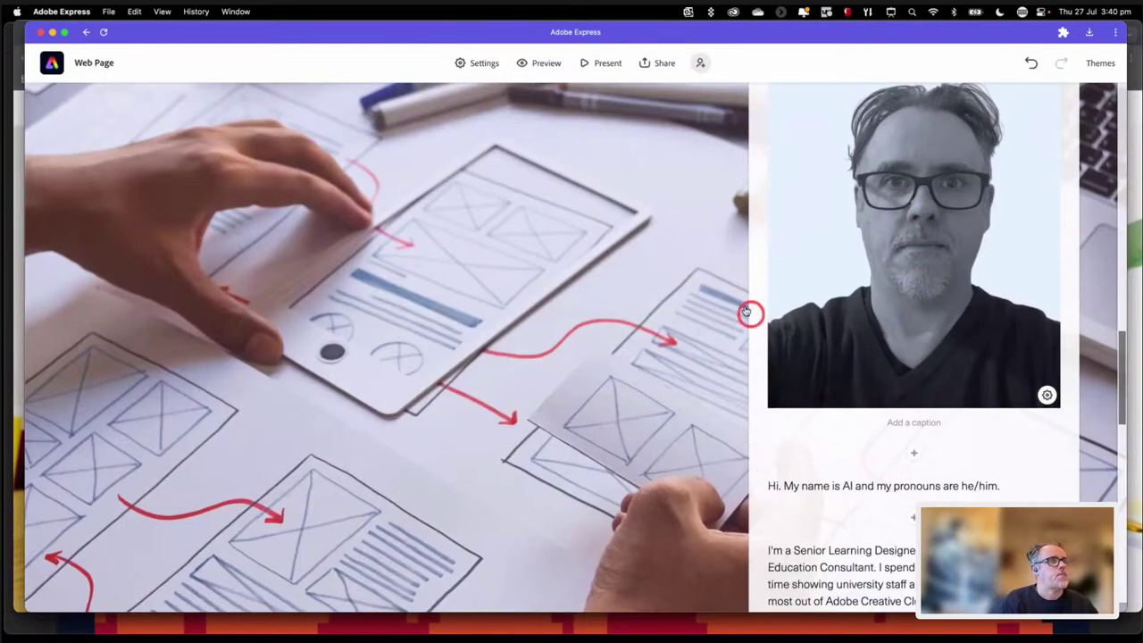
scroll(763, 327, up, 15)
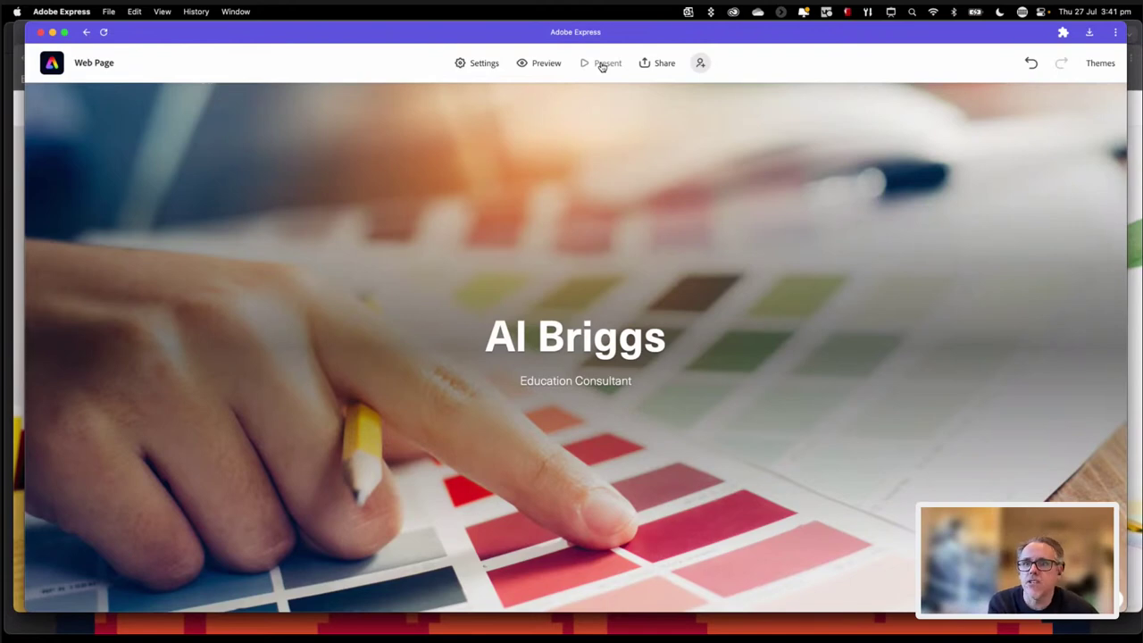
click(615, 63)
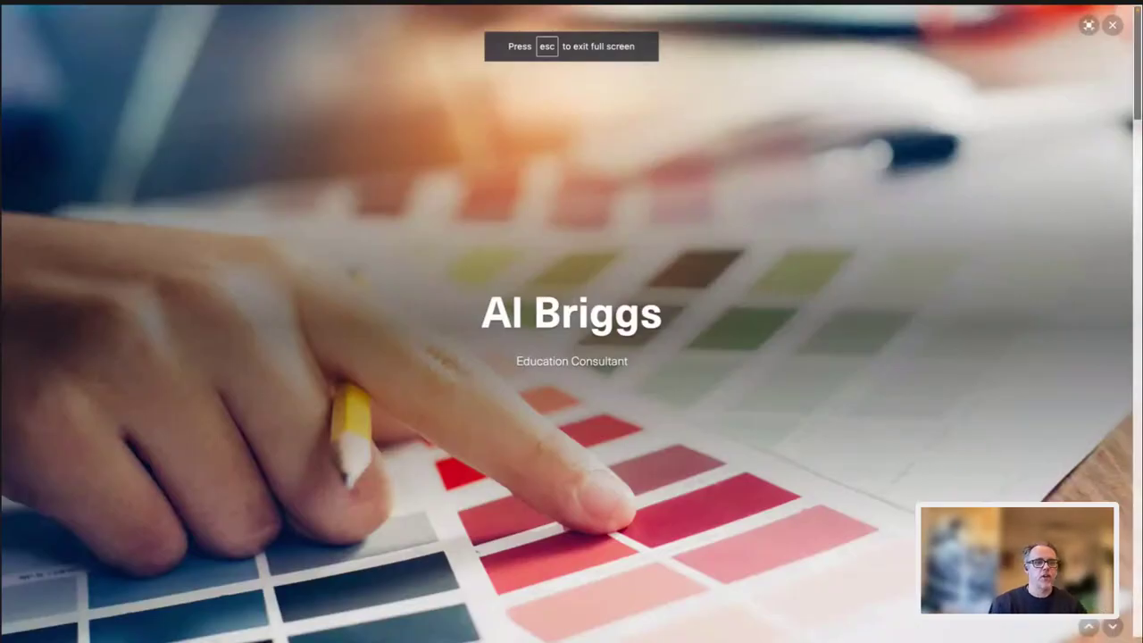
click(1090, 629)
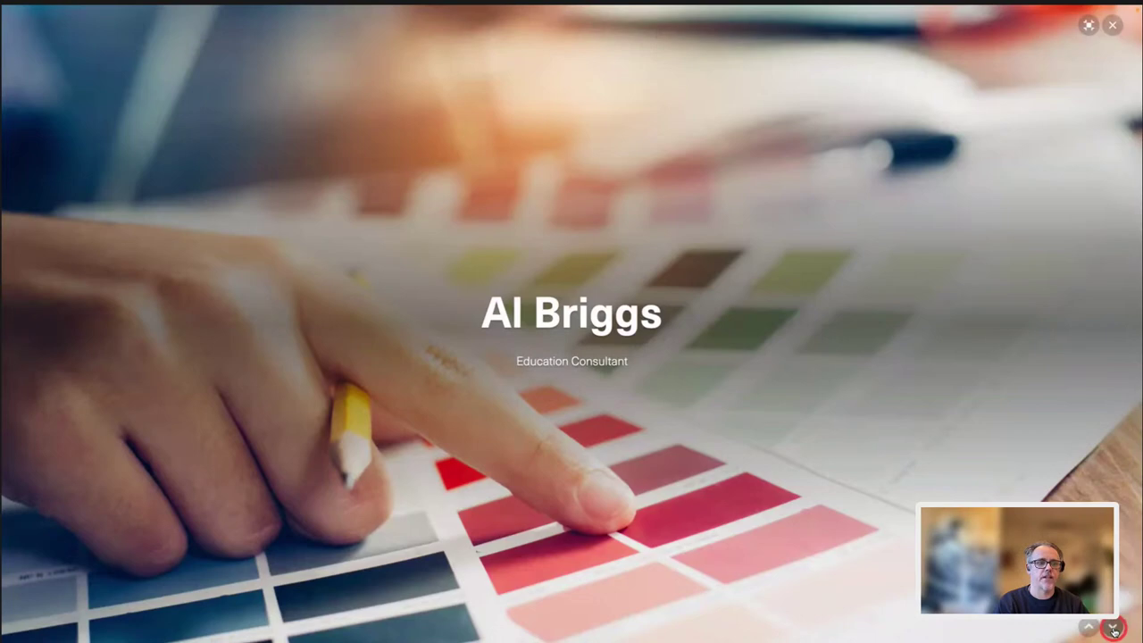
click(1118, 516)
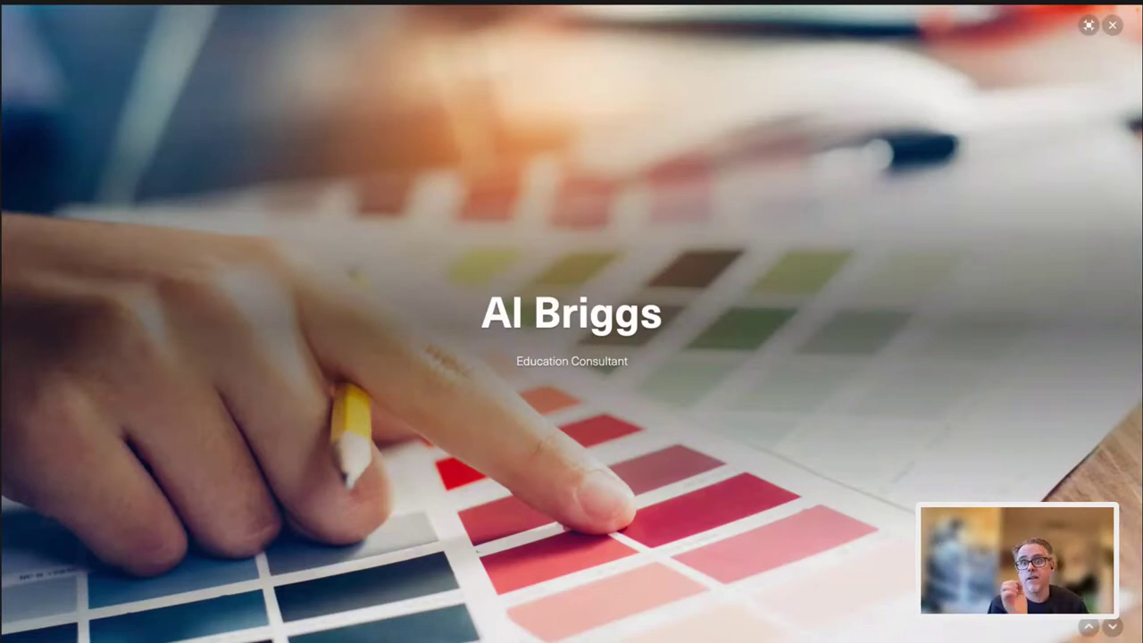
key(Right)
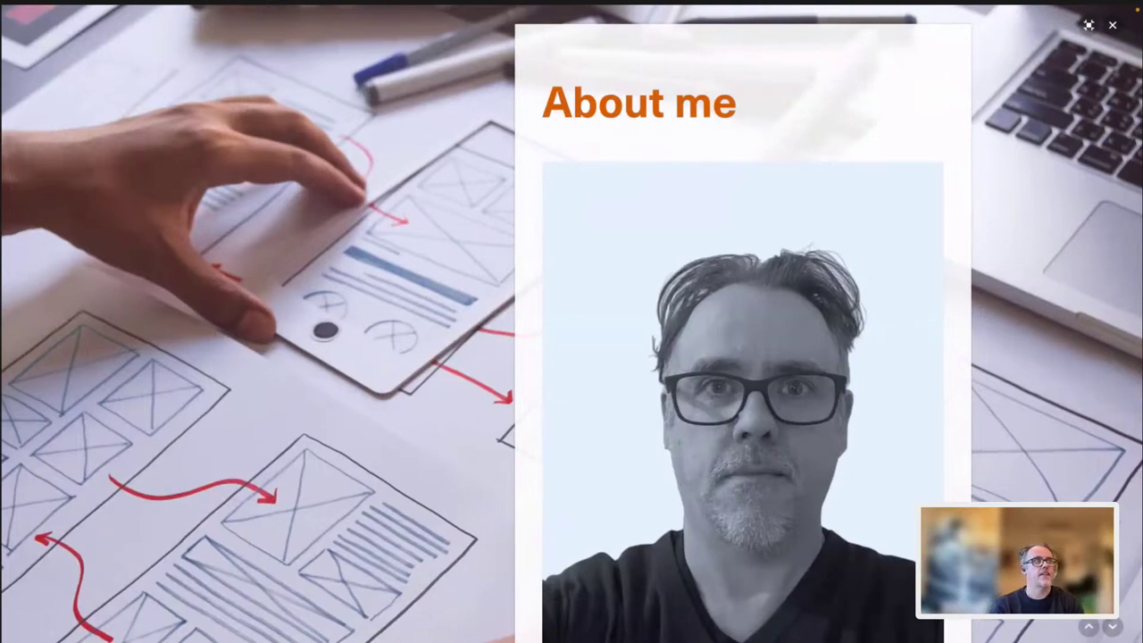
scroll(744, 322, down, 7)
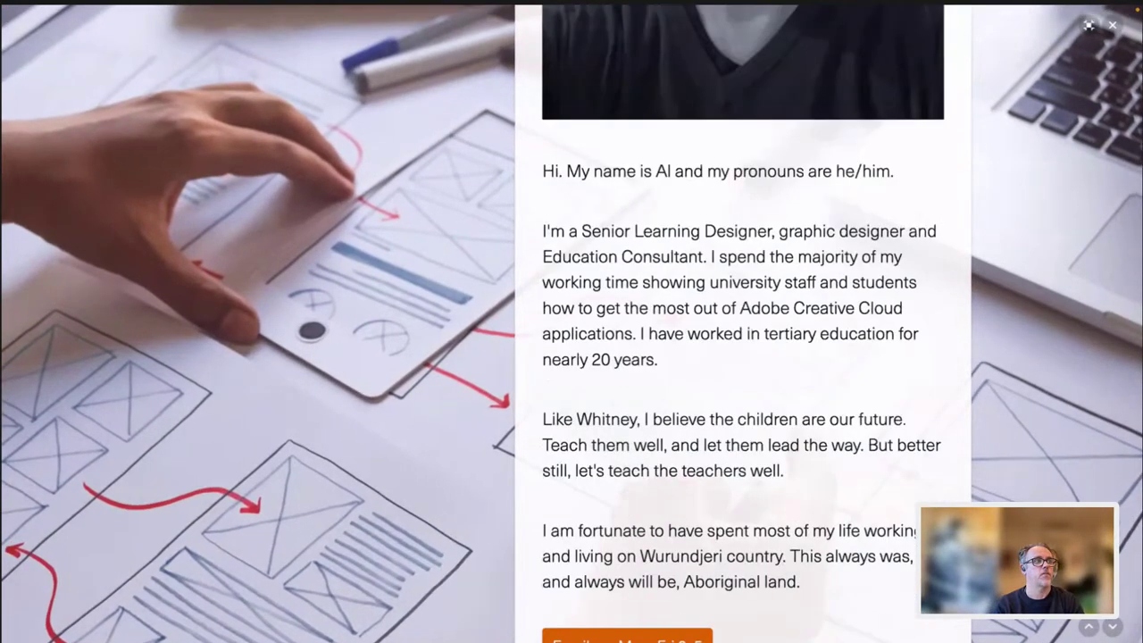
scroll(743, 322, down, 1)
scroll(572, 321, down, 5)
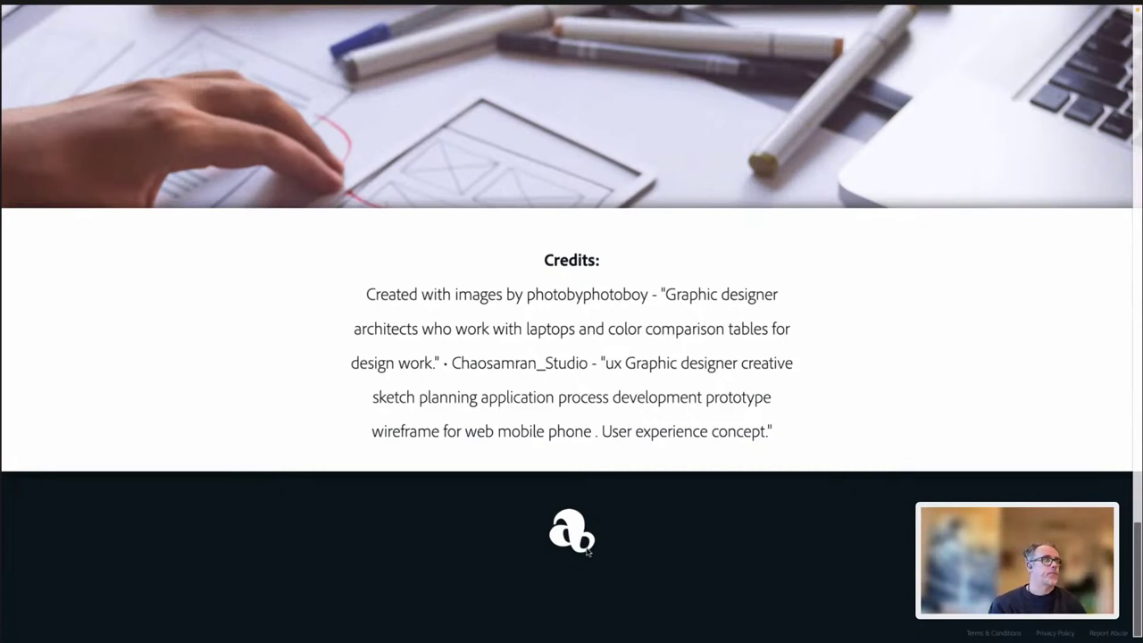
mouse_move(1105, 44)
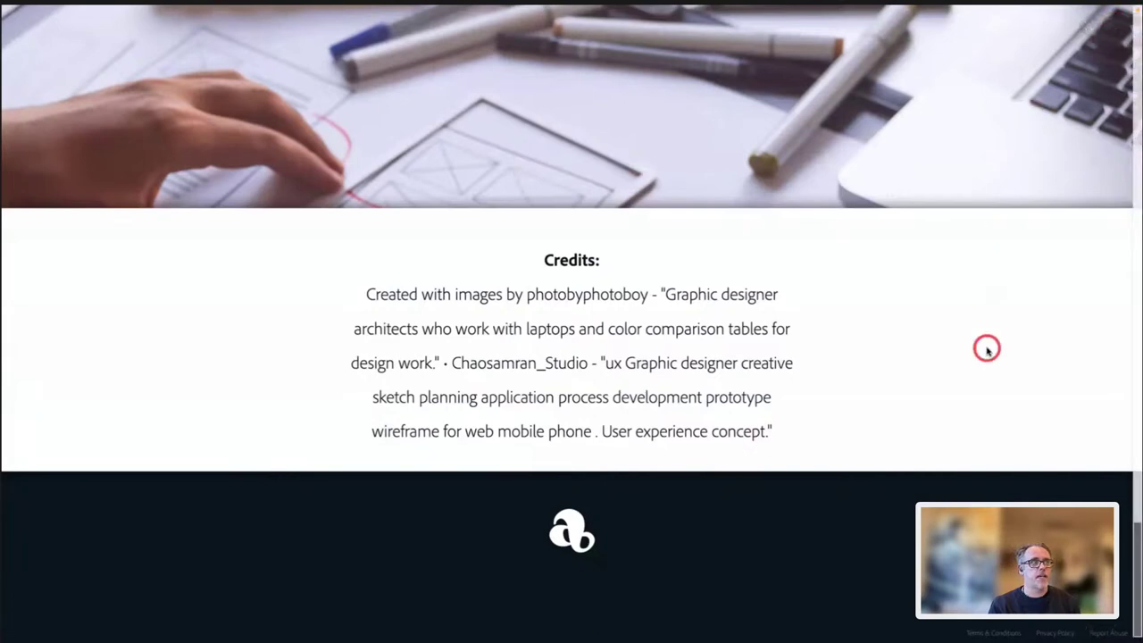
key(Escape)
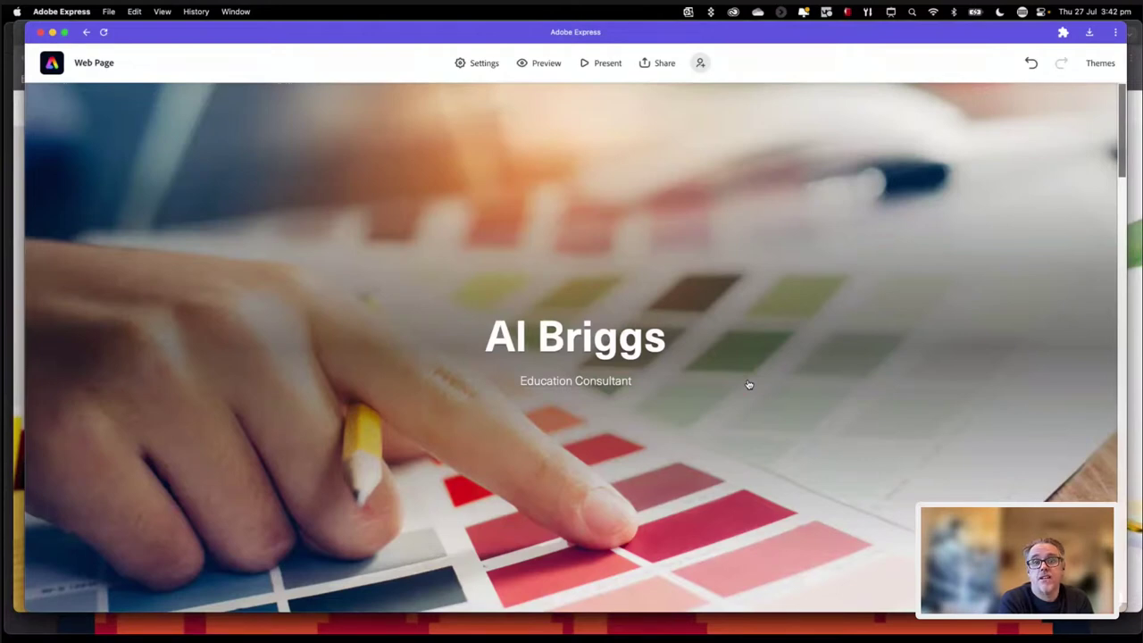
Step: Open the Share menu and choose Print for the web page
click(825, 297)
click(799, 251)
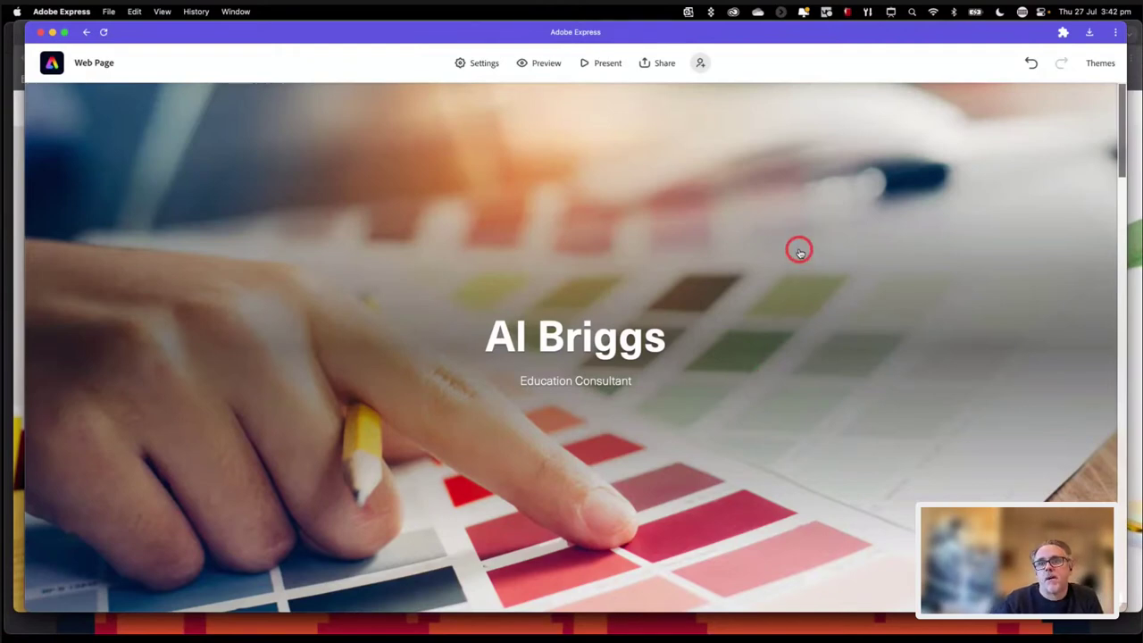
click(798, 250)
click(657, 62)
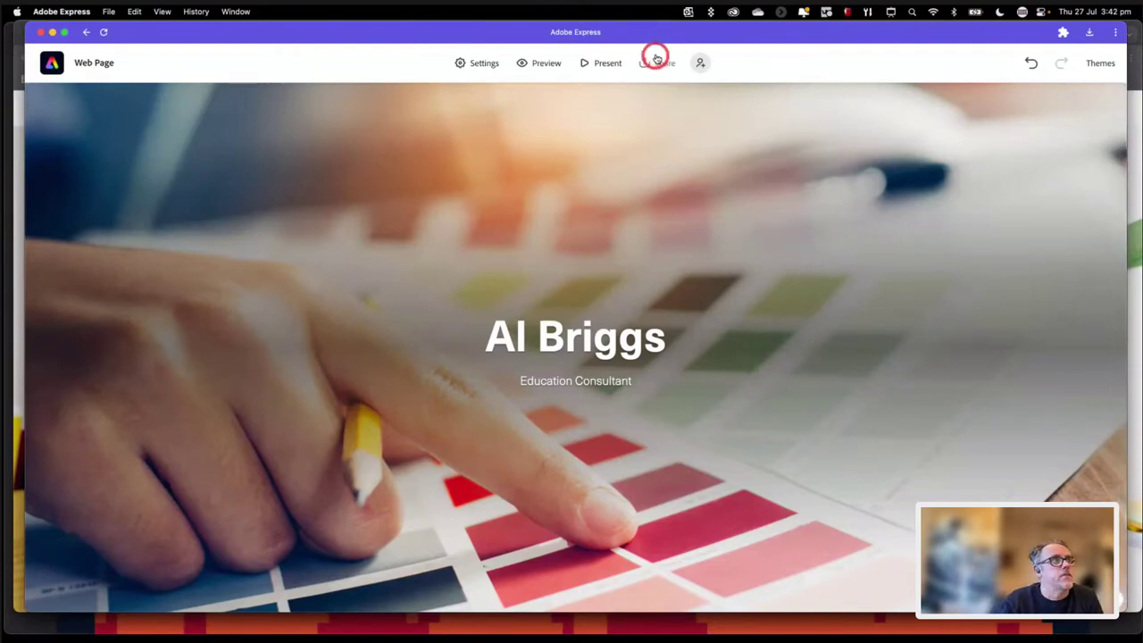
click(655, 63)
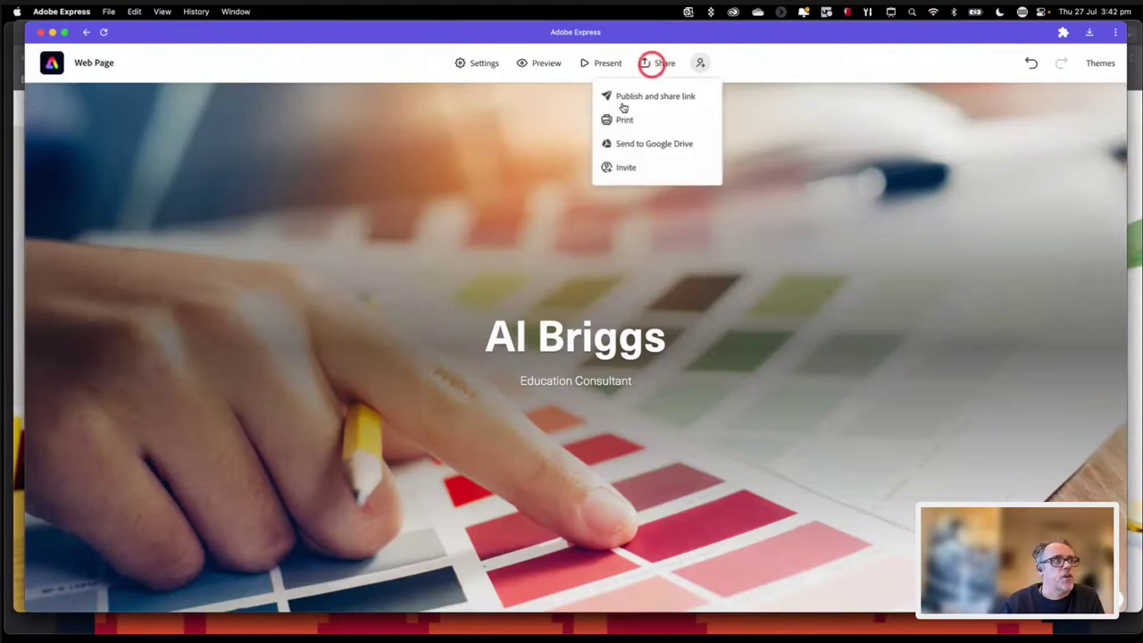
click(623, 125)
click(625, 147)
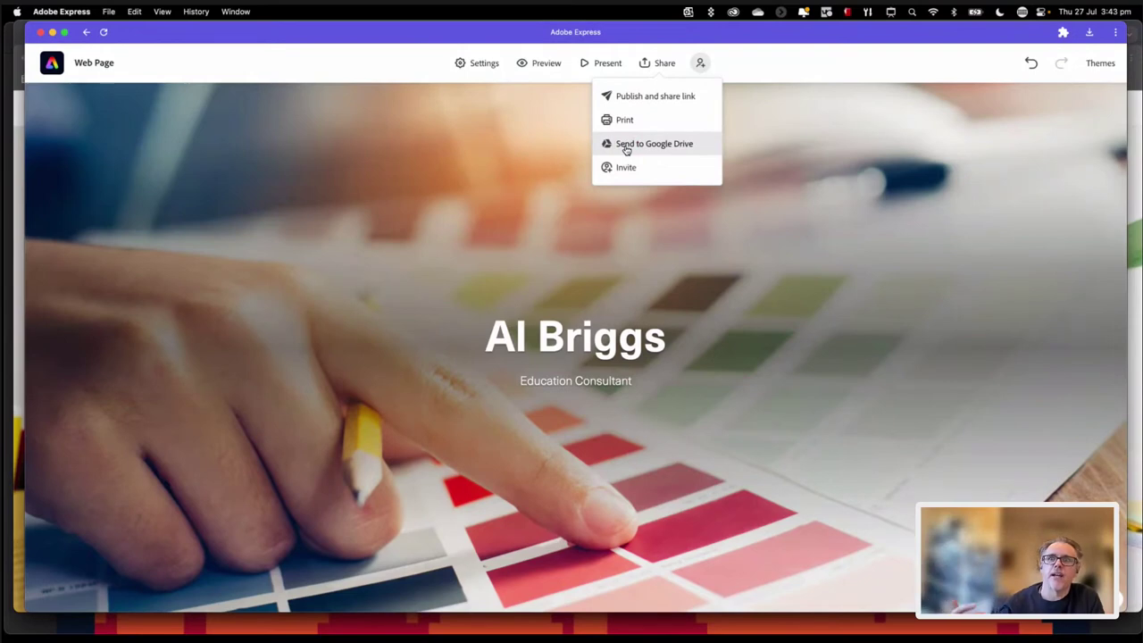
drag(627, 150, 622, 171)
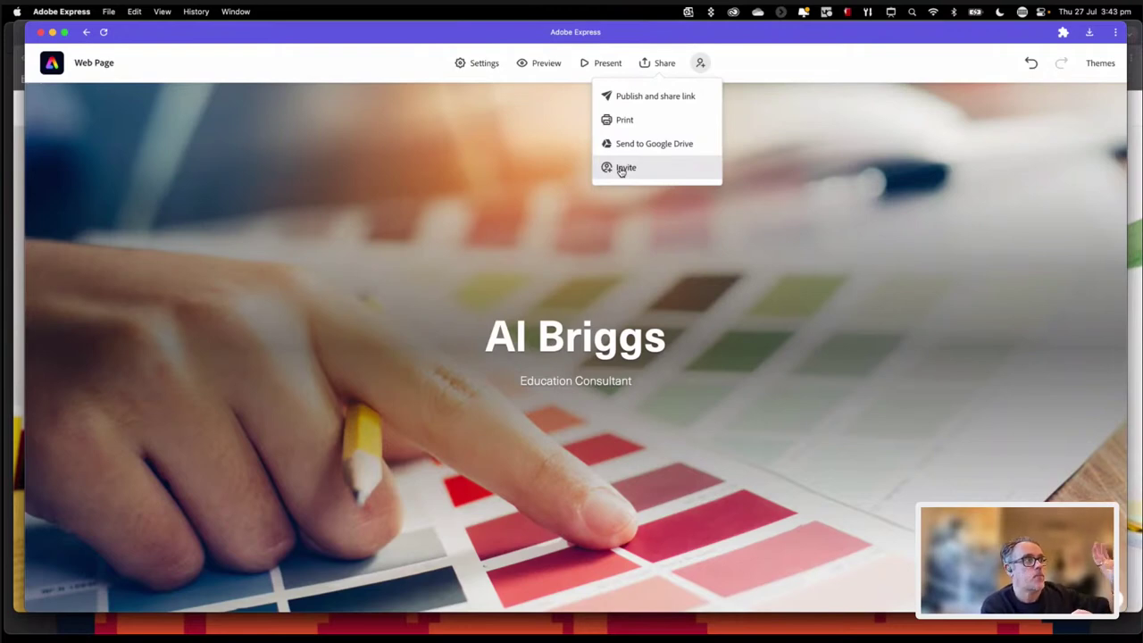
click(627, 122)
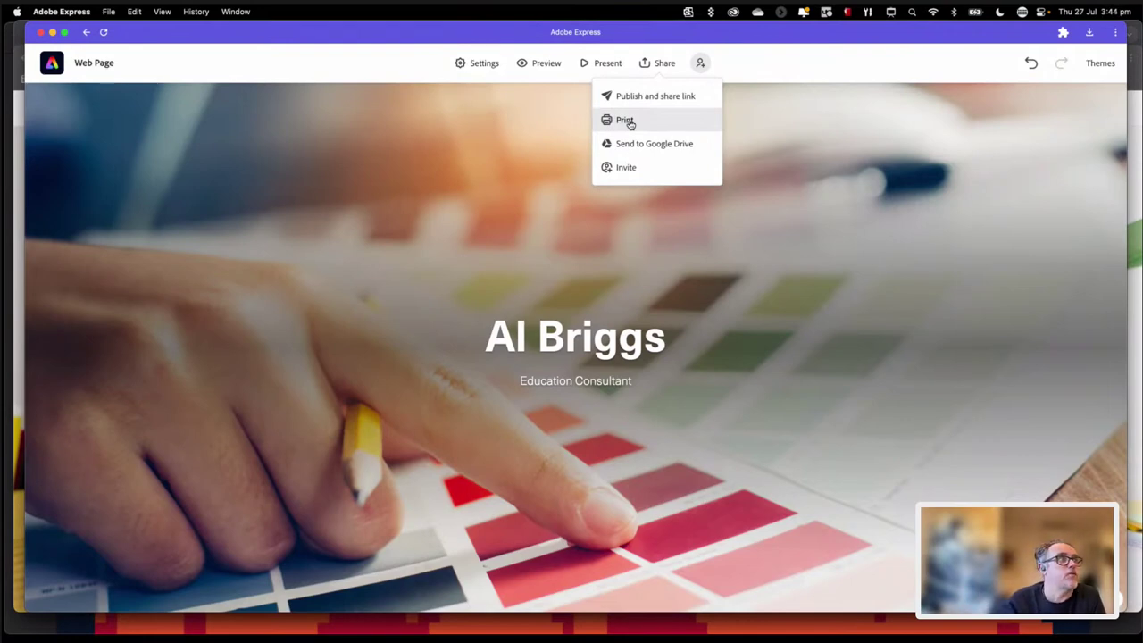
click(627, 122)
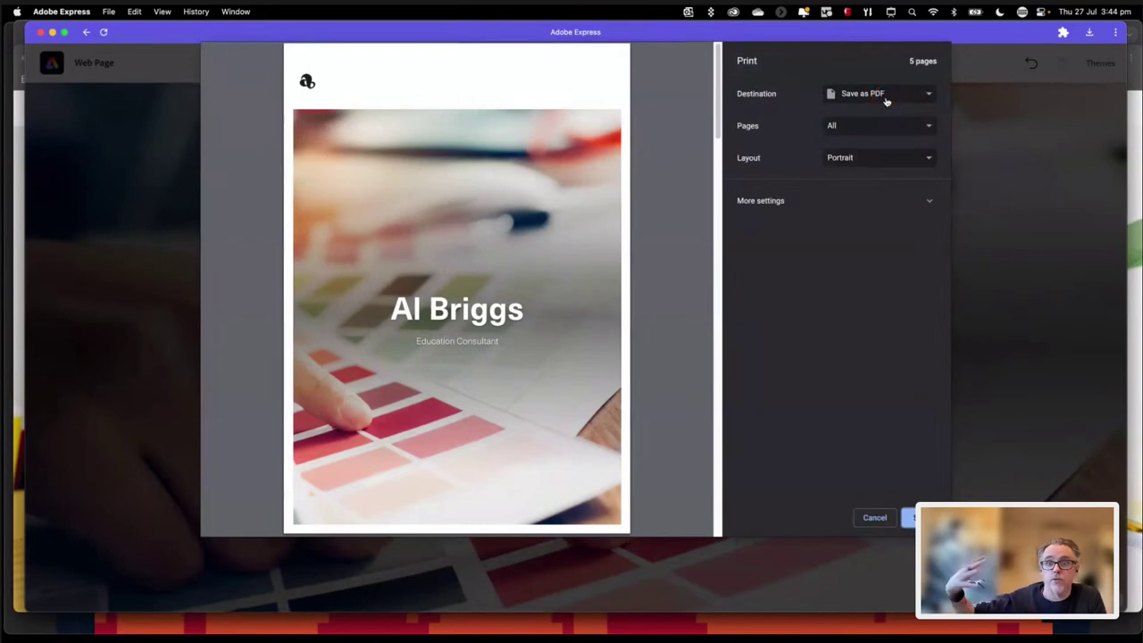
Step: Scroll through the 5-page Save as PDF preview and save it, reaching the Save As prompt
scroll(554, 384, down, 5)
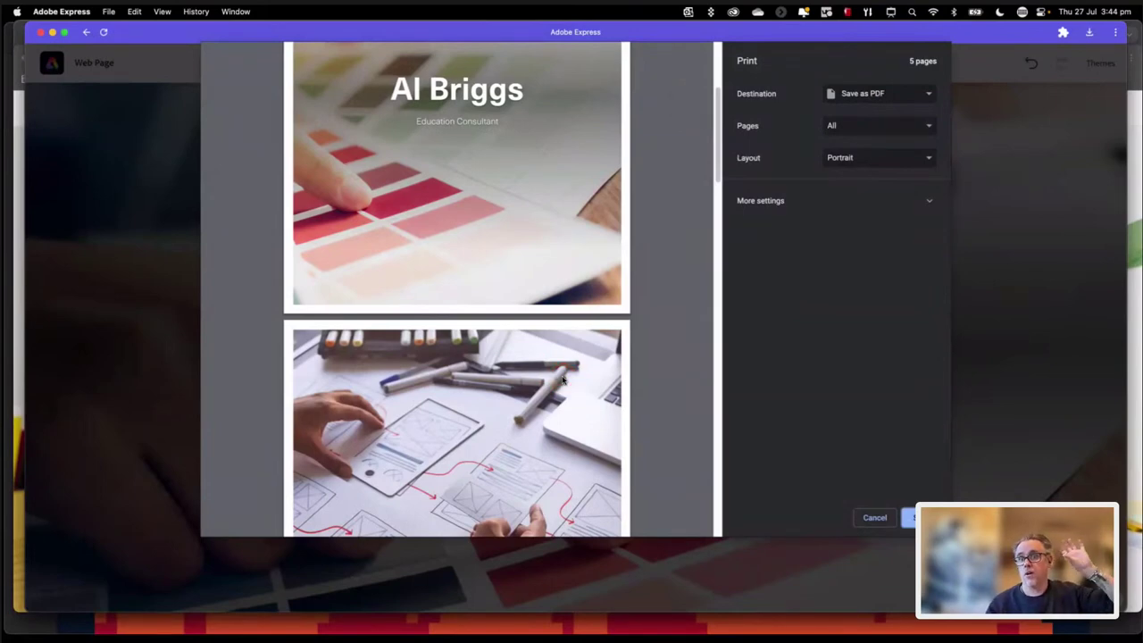
scroll(563, 379, down, 1)
scroll(562, 379, down, 5)
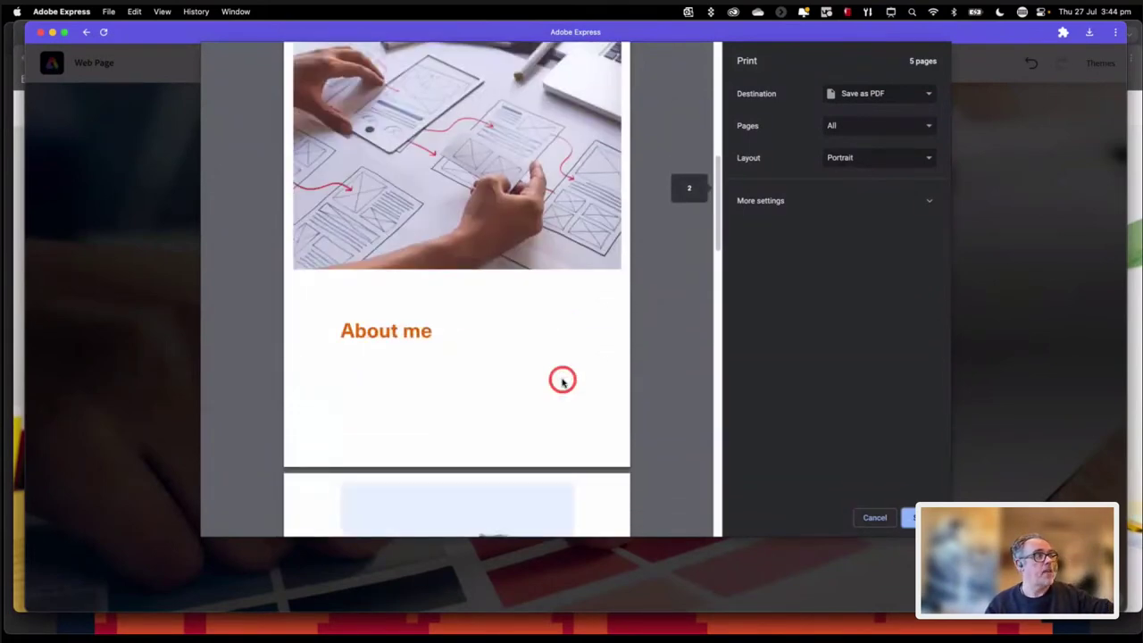
scroll(563, 379, down, 3)
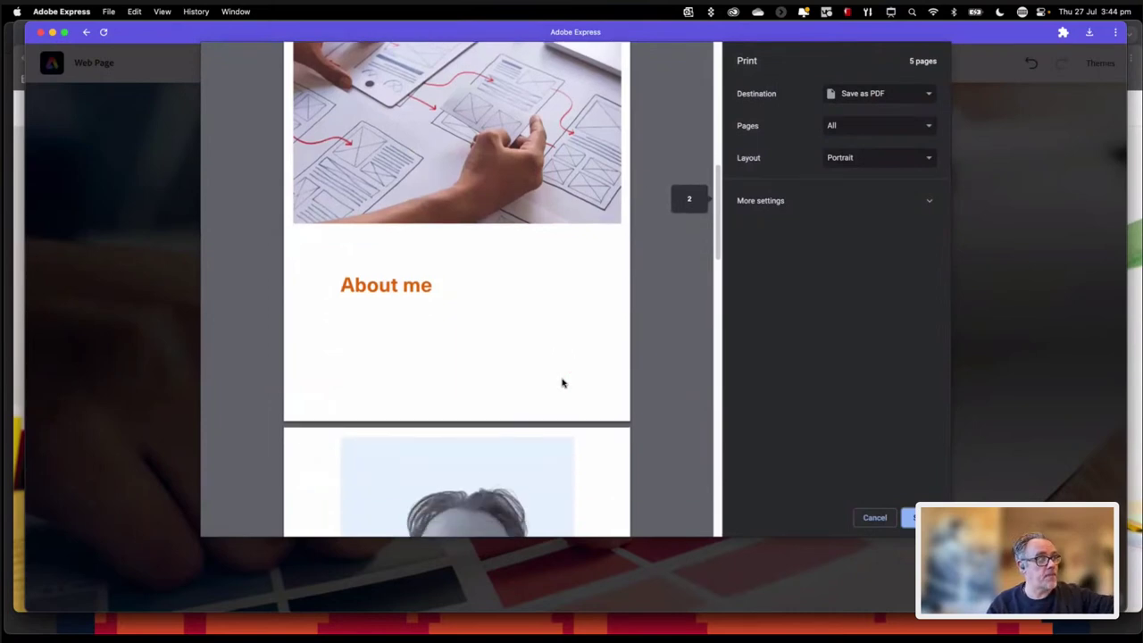
scroll(562, 382, down, 8)
click(563, 383)
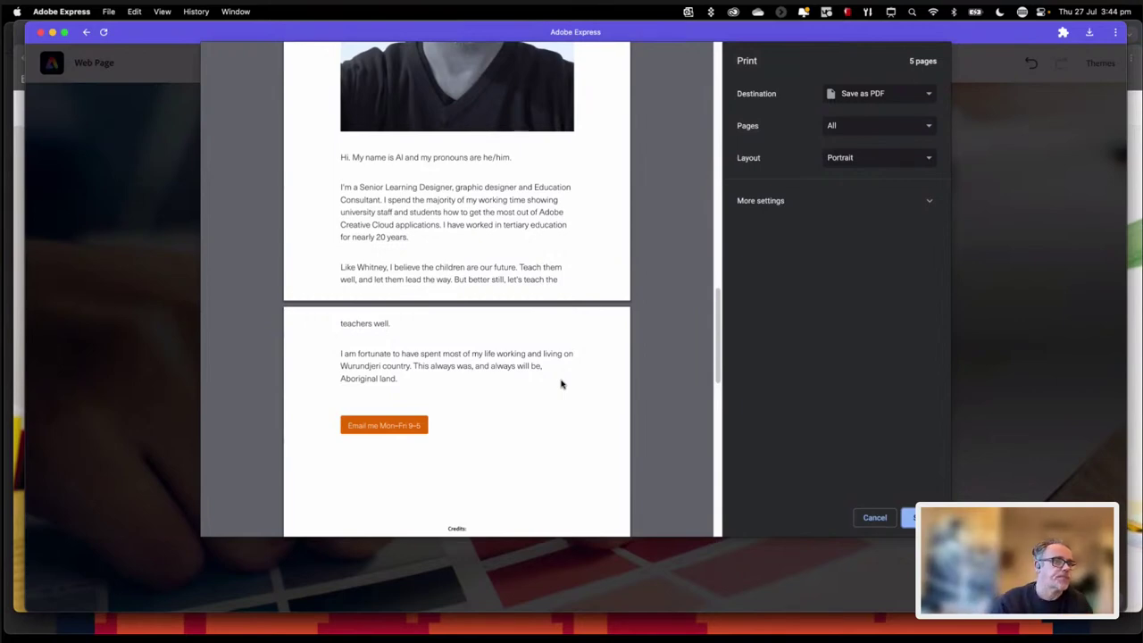
click(910, 517)
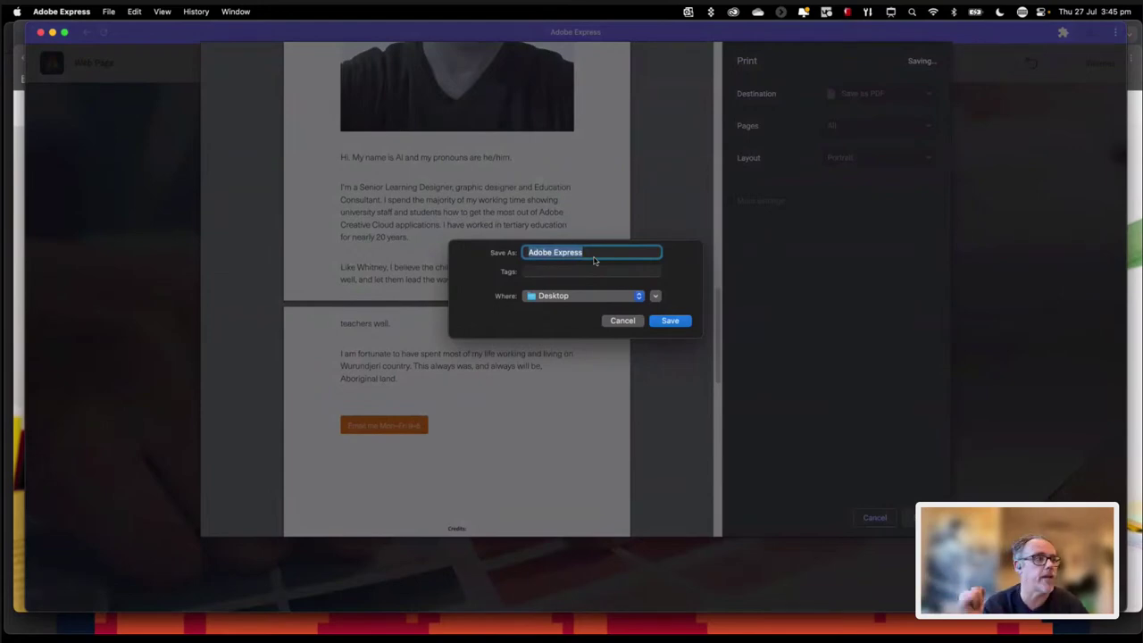
Step: Cancel the PDF save and dismiss the print preview without printing
click(624, 320)
click(876, 518)
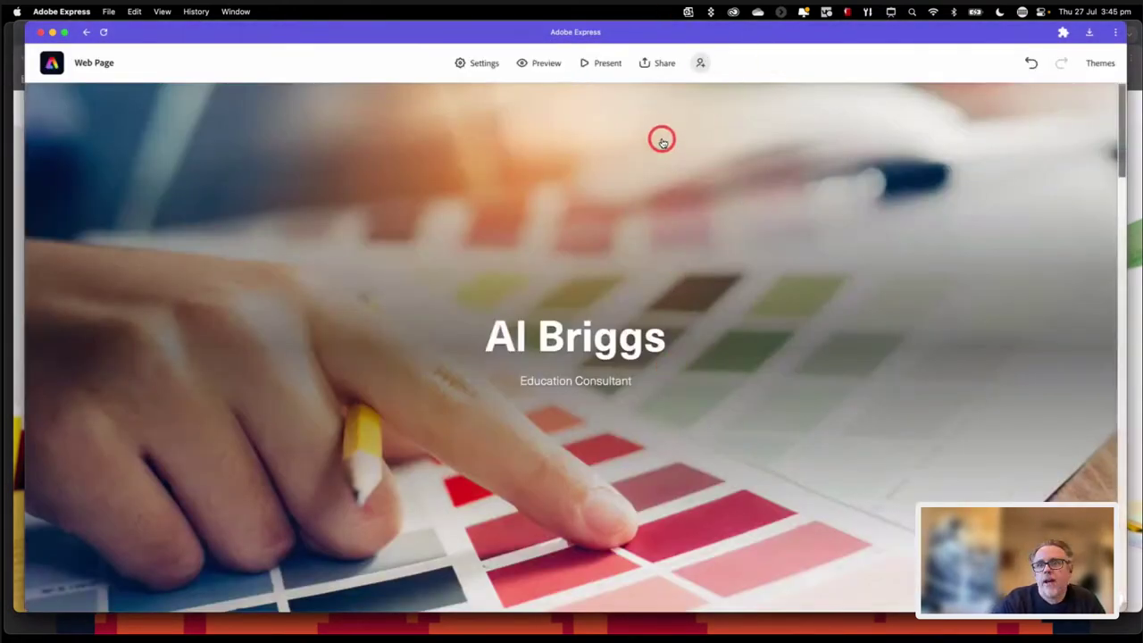
Step: Choose Publish and share link from the Share menu
click(662, 63)
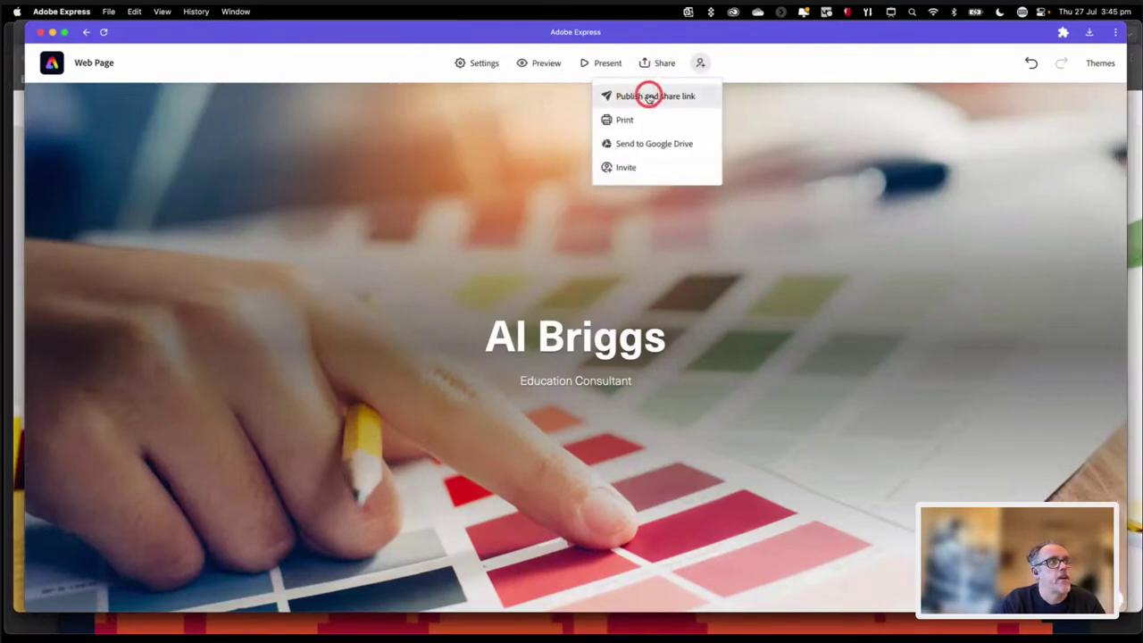
click(665, 95)
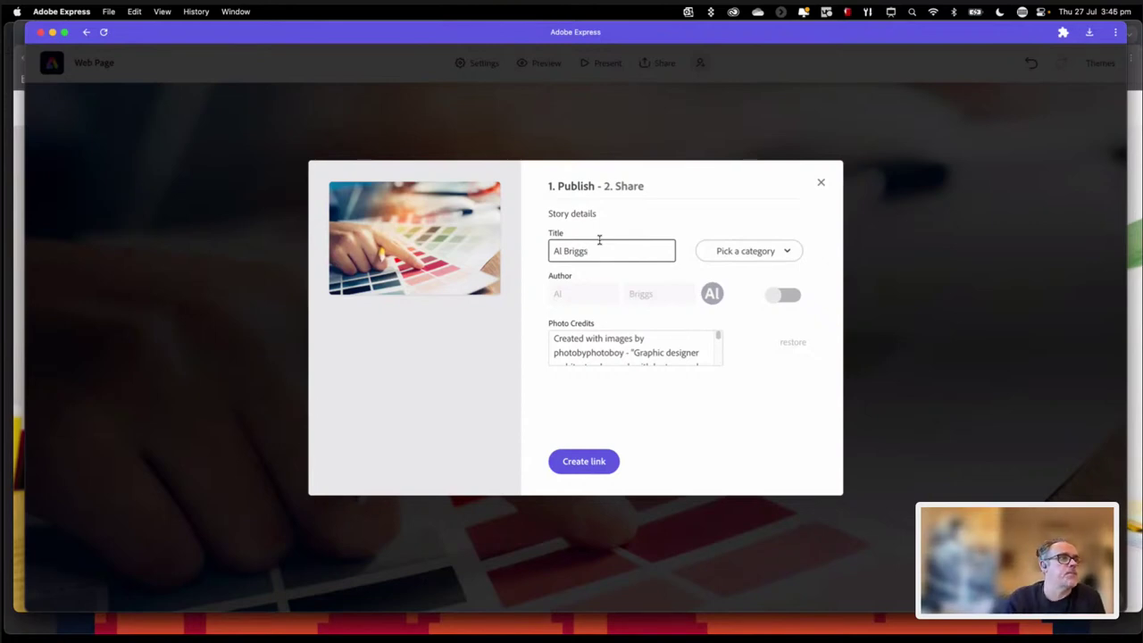
Step: Give the page the suggested 'reflective journal' title
click(759, 251)
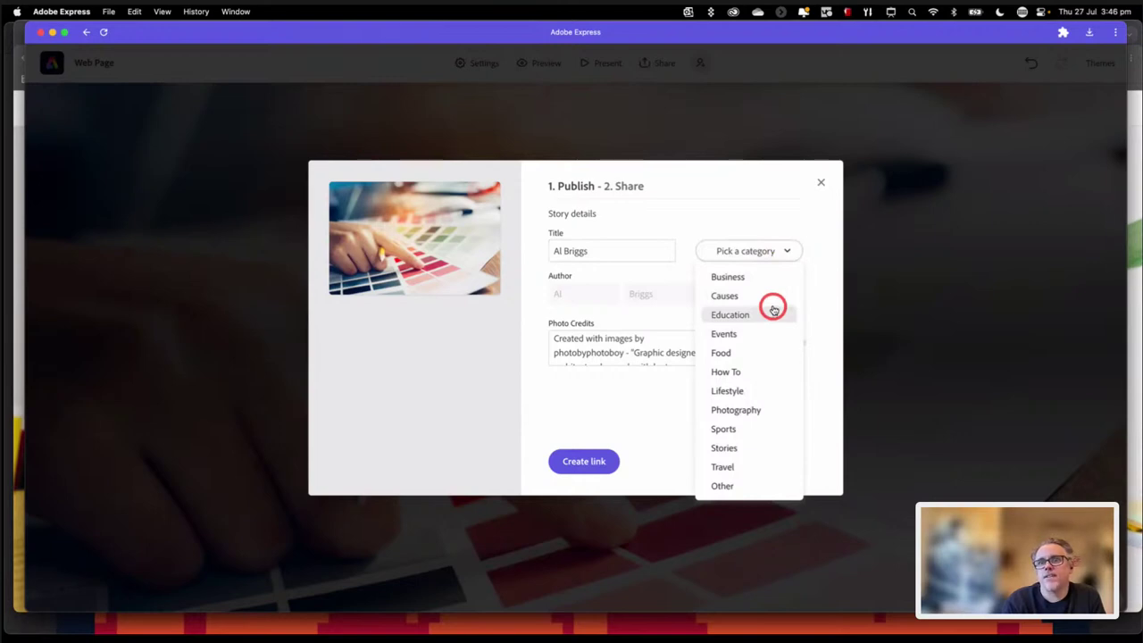
click(766, 206)
click(593, 251)
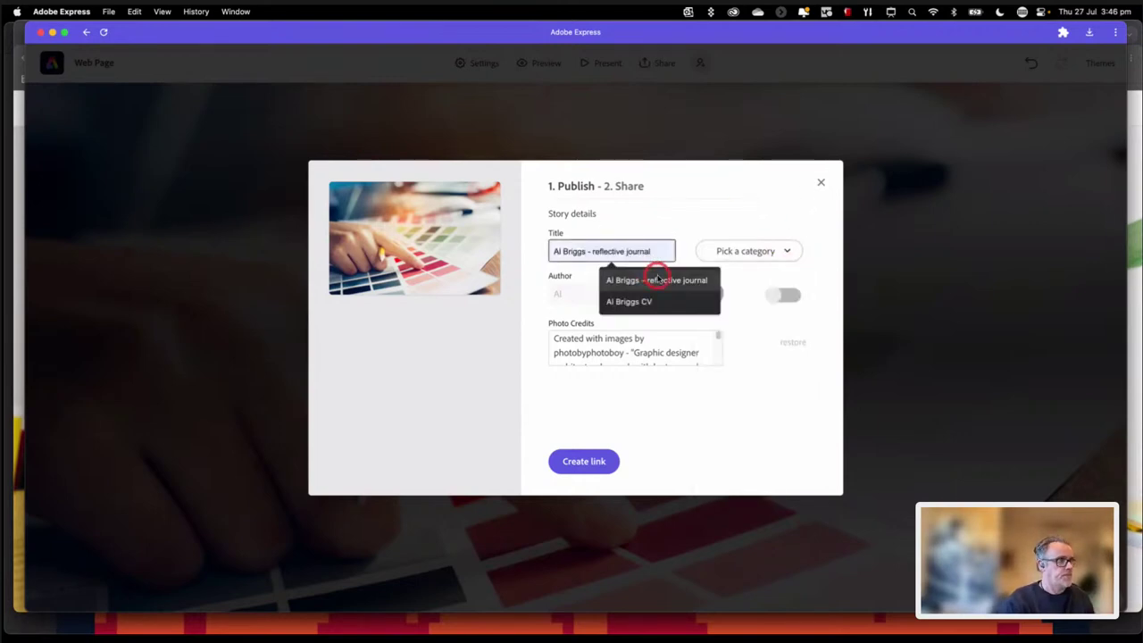
click(658, 280)
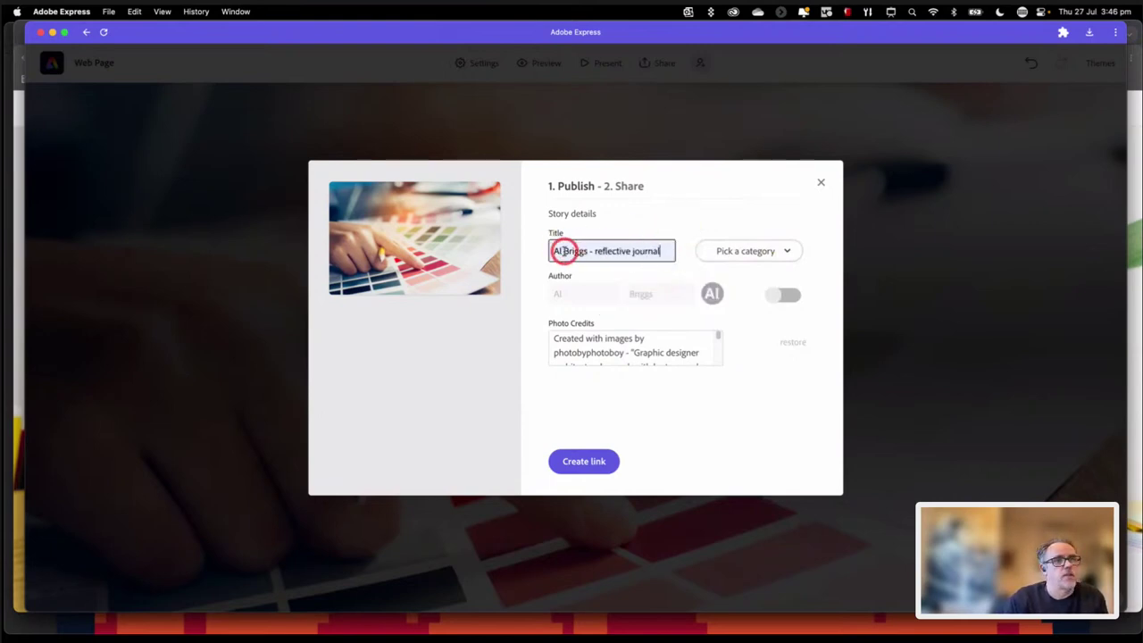
click(756, 402)
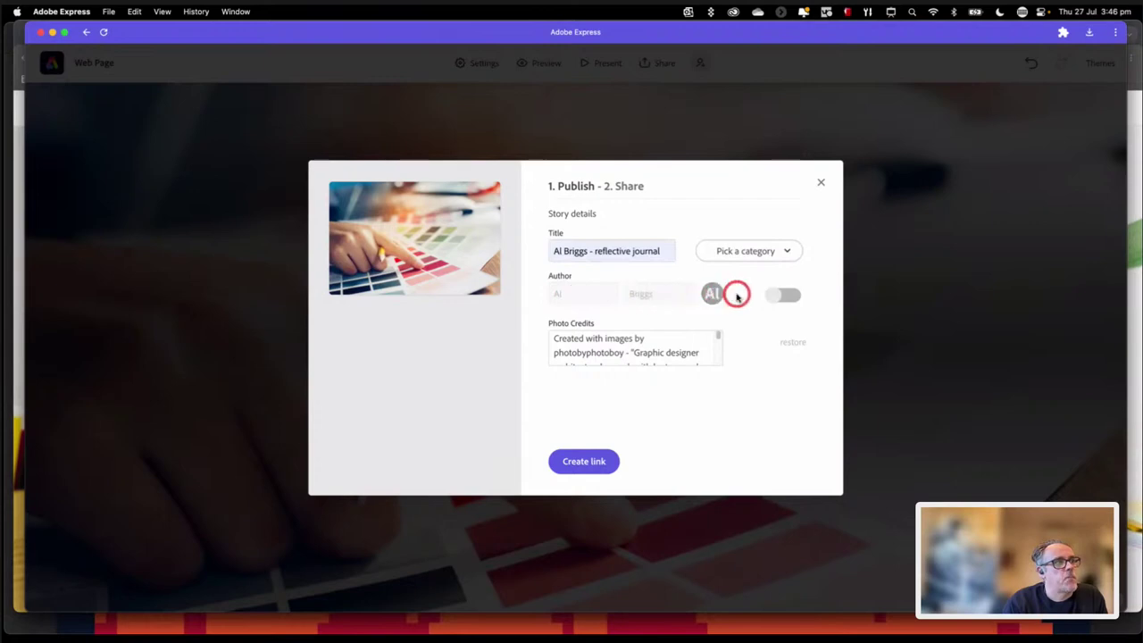
Step: Turn on the author credit with the author's last name, then pick an author photo
click(780, 298)
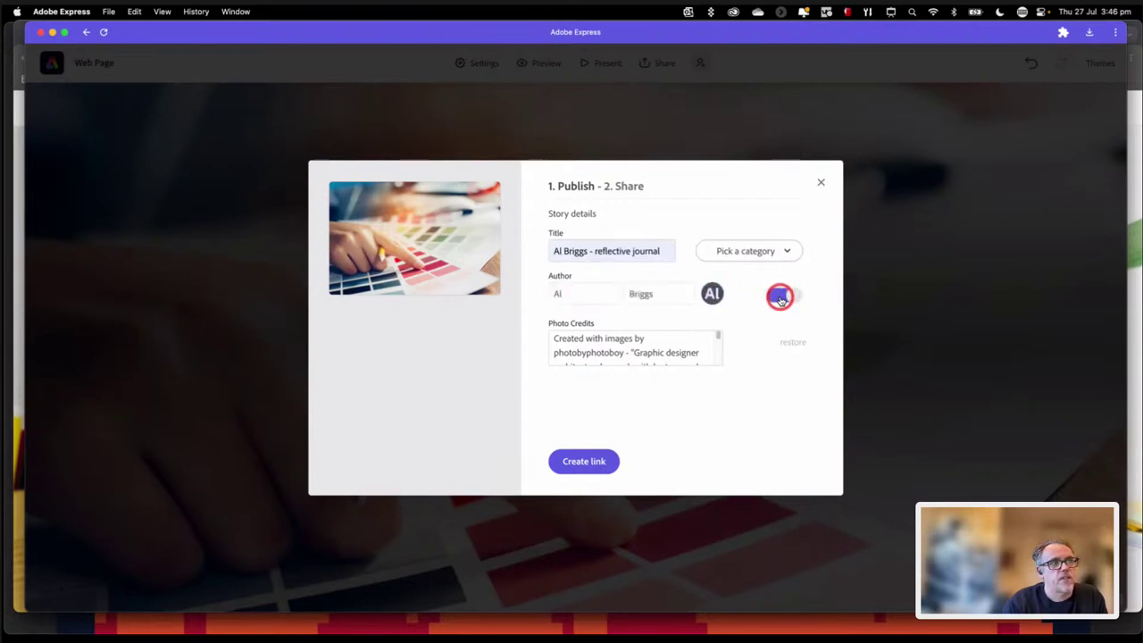
click(655, 293)
text(Briggs)
click(794, 381)
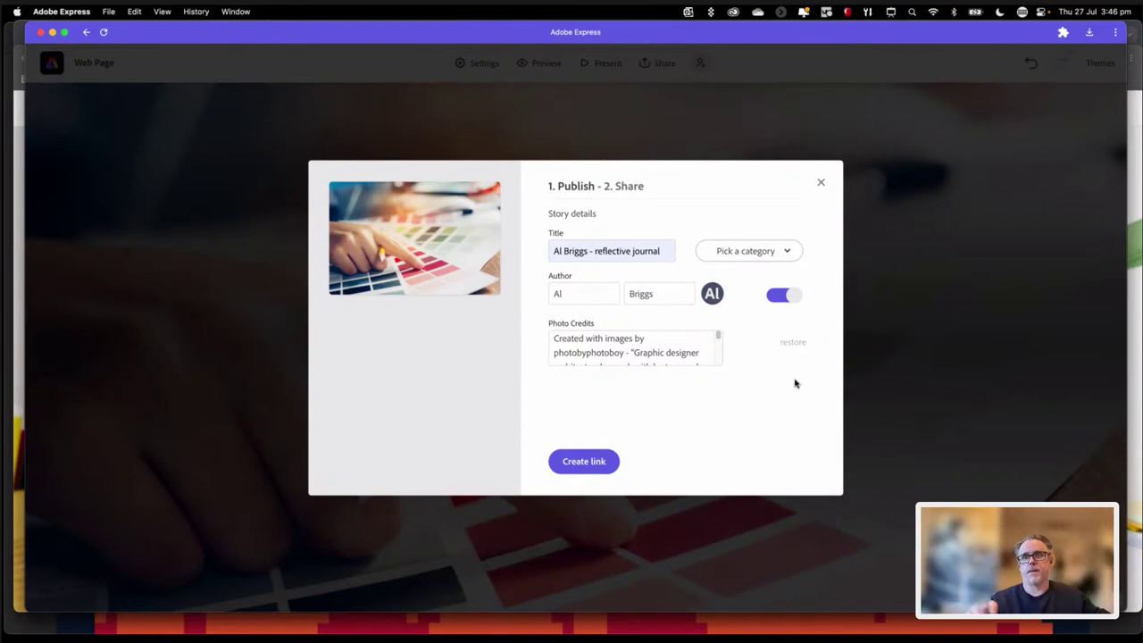
click(713, 295)
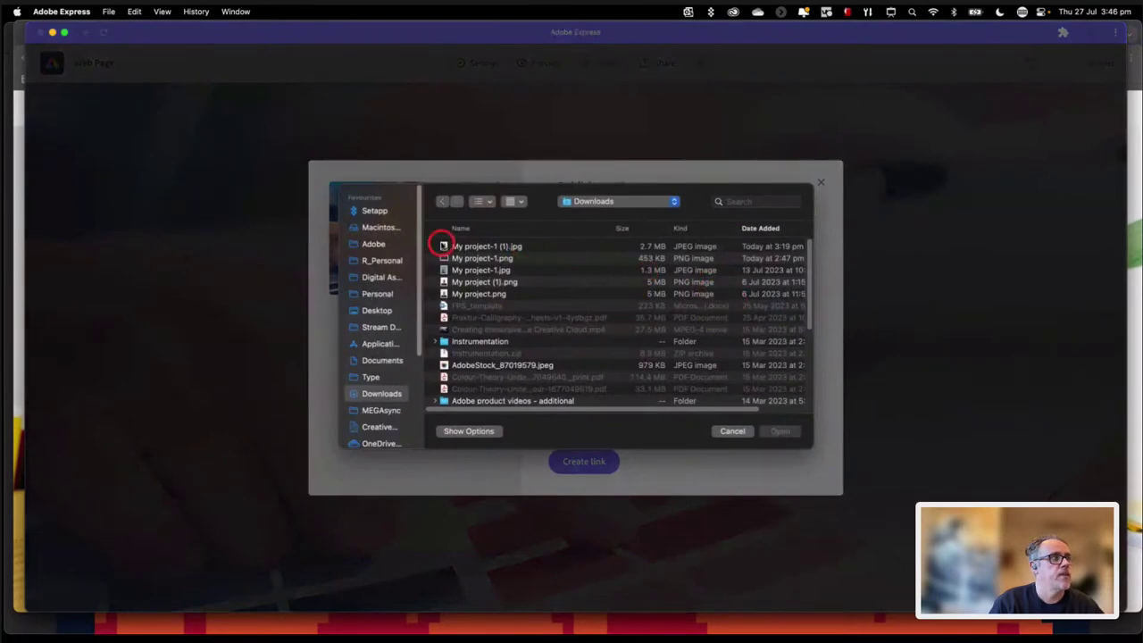
Step: Use the first image file as author photo and the colour-swatch photo as cover image
click(442, 246)
click(780, 431)
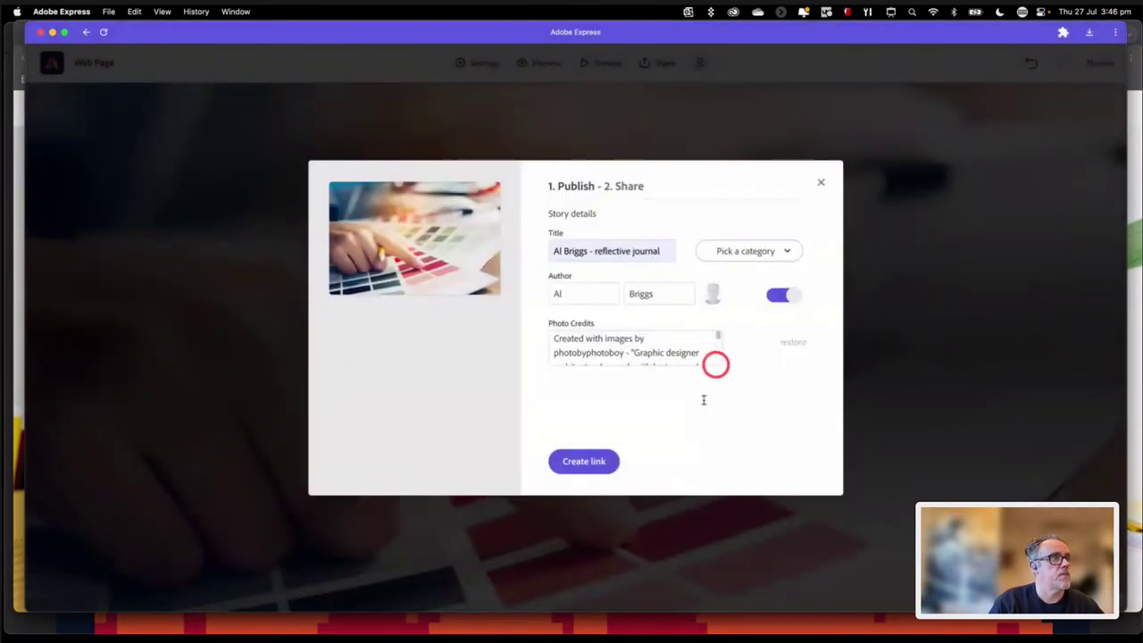
click(661, 353)
scroll(602, 342, down, 1)
scroll(602, 341, down, 5)
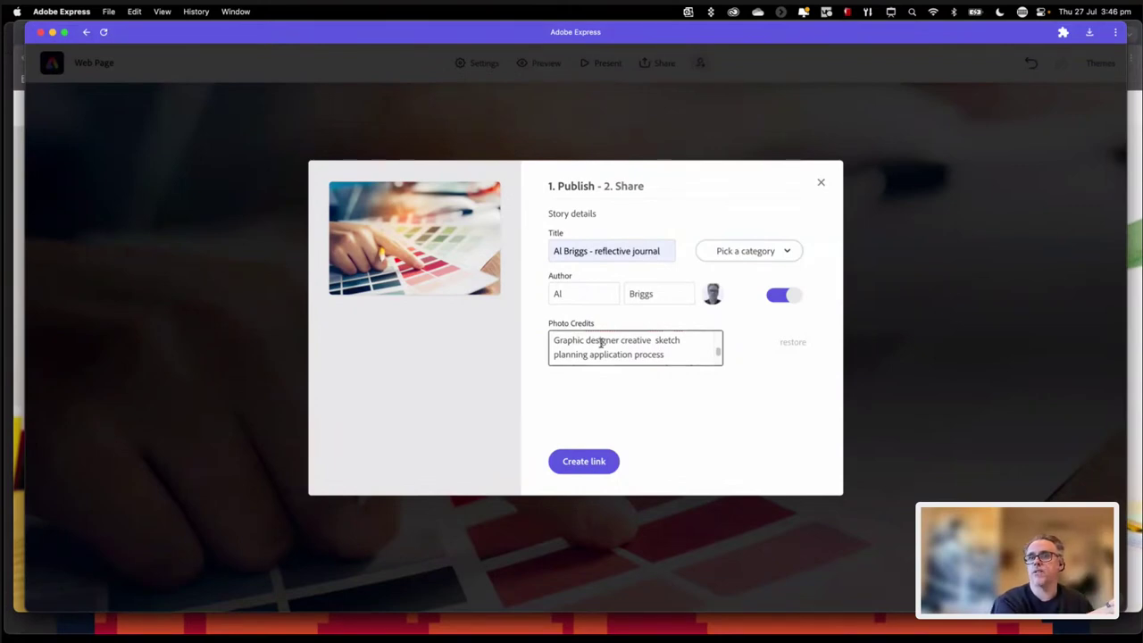
Step: Delete the Photo Credits text, then restore the original default credits
drag(628, 364, 652, 300)
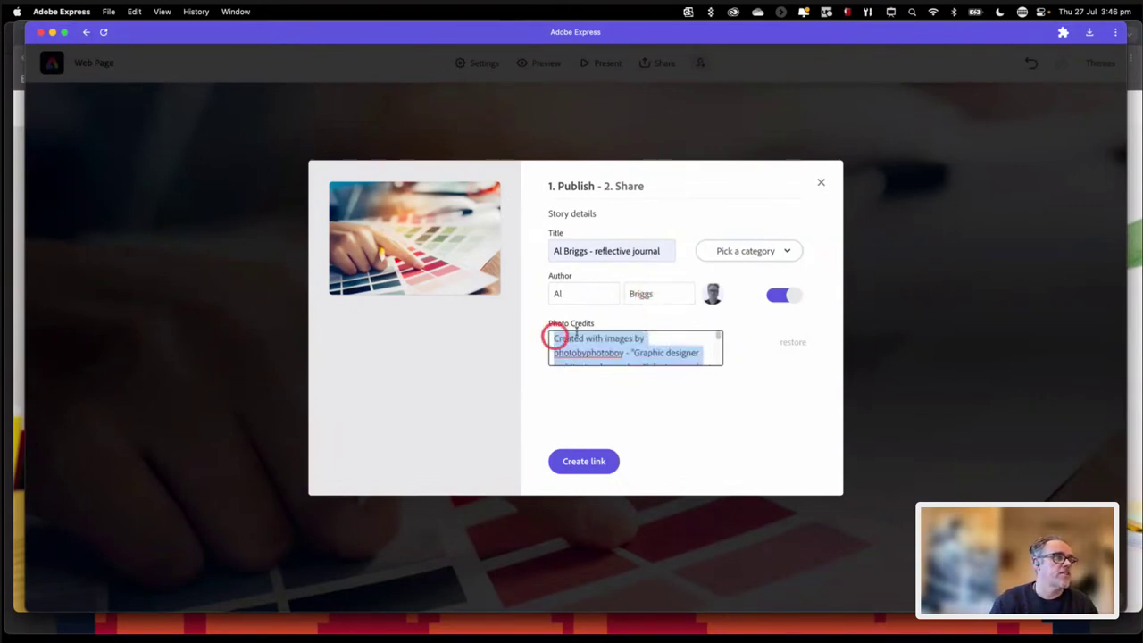
click(656, 363)
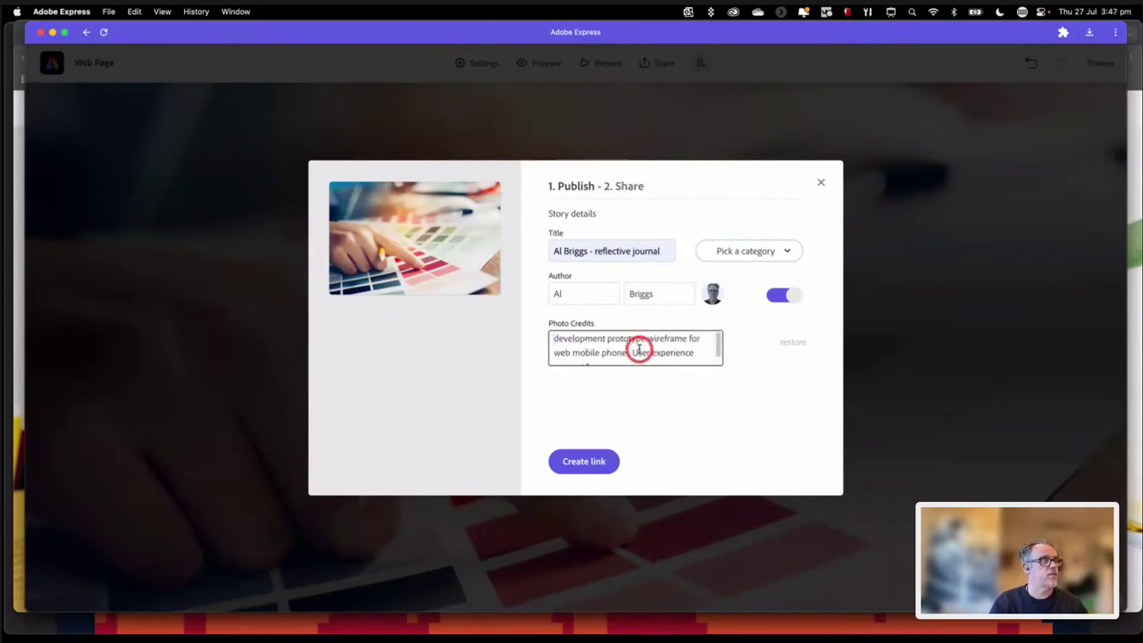
drag(625, 360, 561, 296)
key(BackSpace)
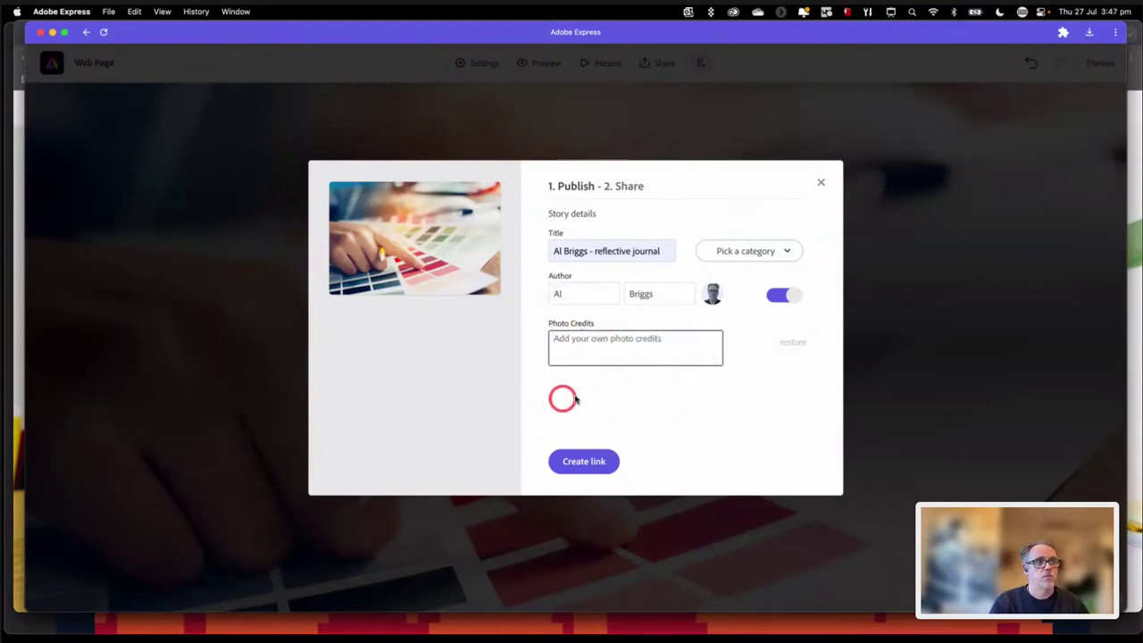
click(711, 420)
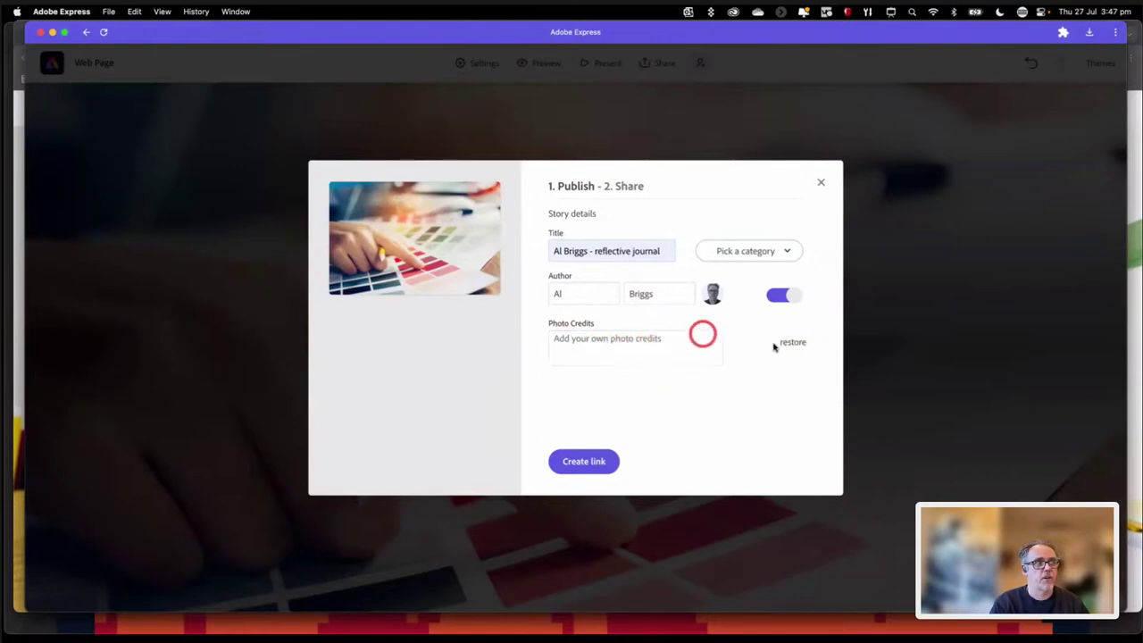
click(809, 348)
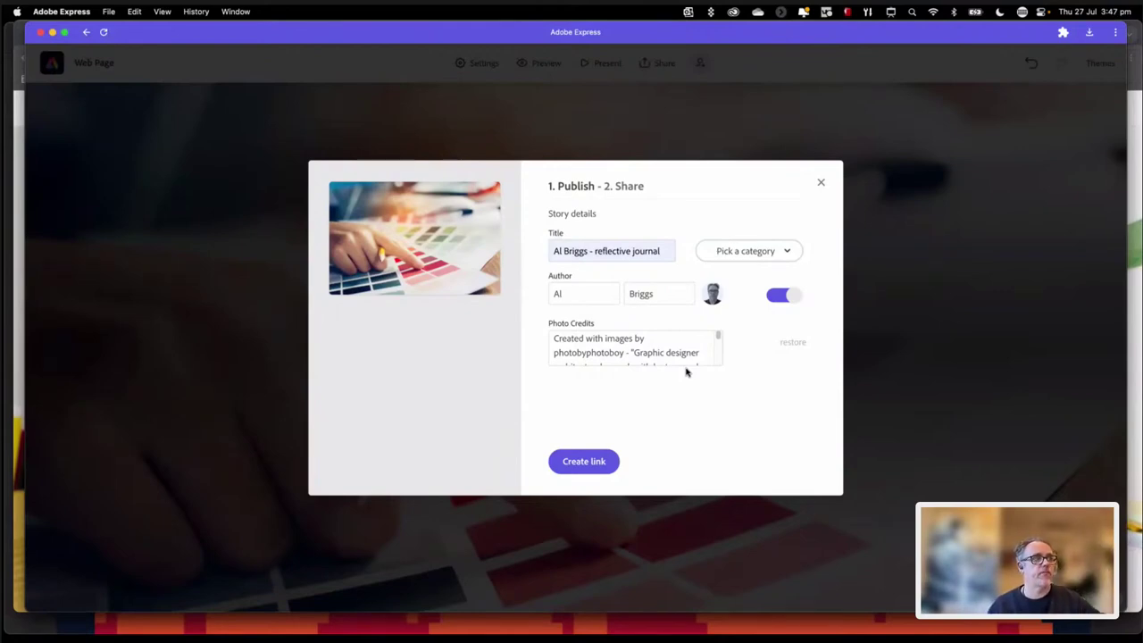
click(651, 385)
Step: Publish the page with Create link to get its express.adobe.com URL
click(592, 462)
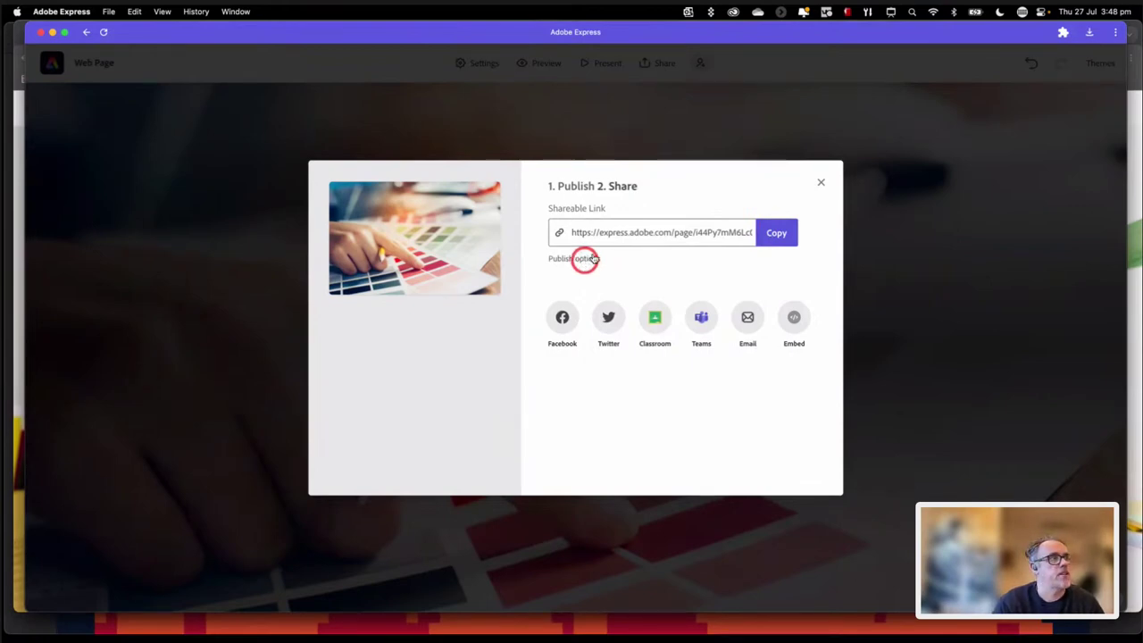
Step: Review the publish options, copy the express.adobe.com link, and close the Publish window
click(585, 260)
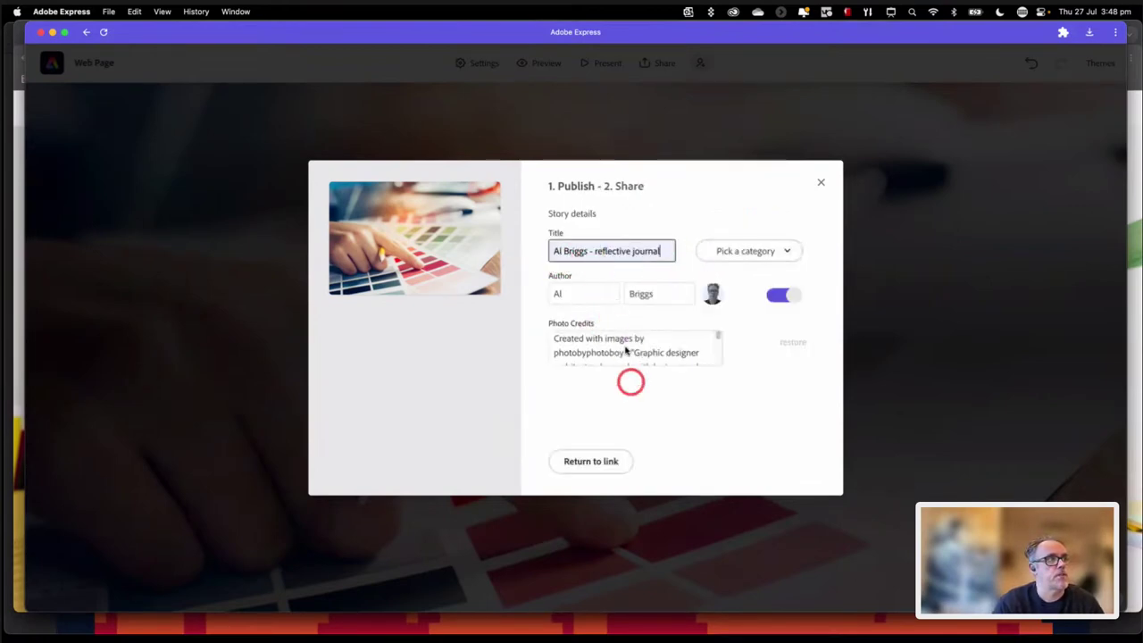
click(593, 461)
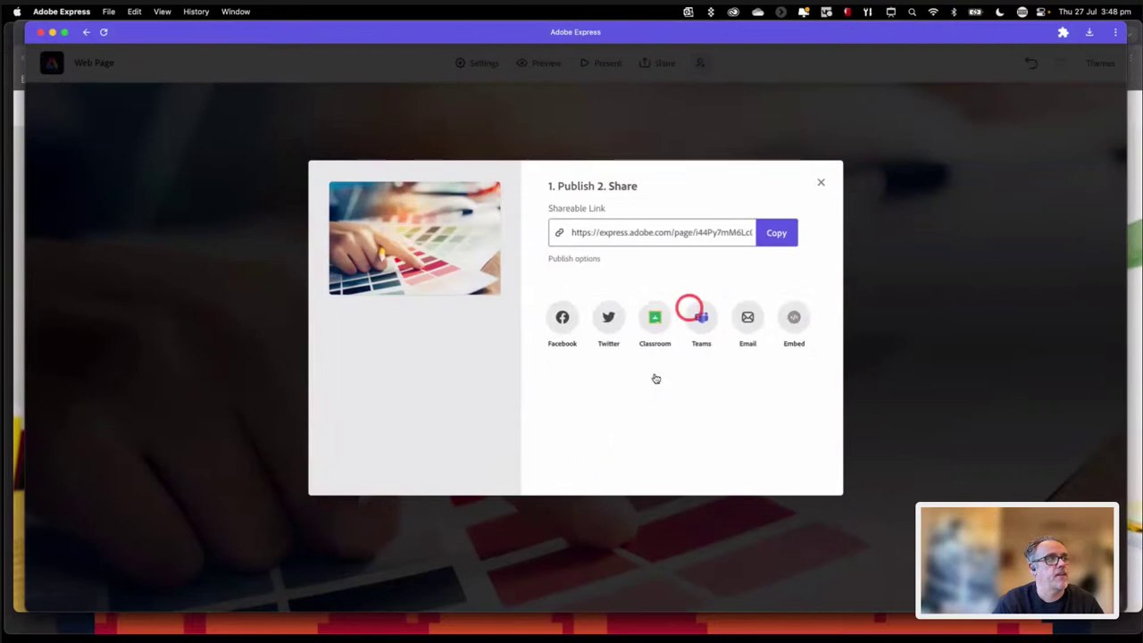
click(780, 234)
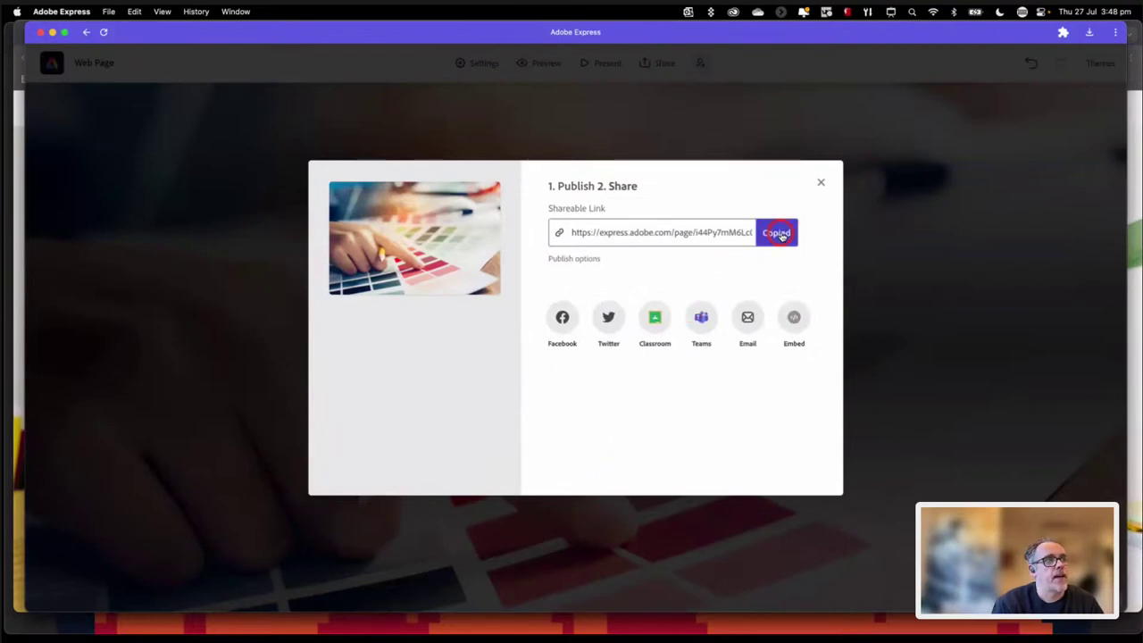
click(734, 233)
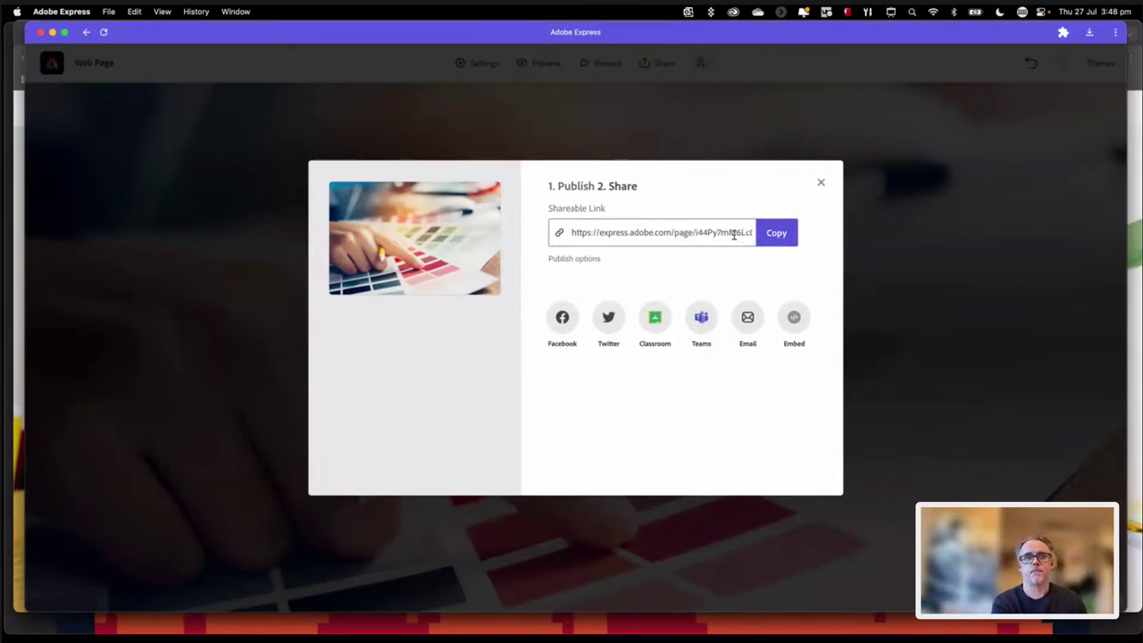
click(568, 312)
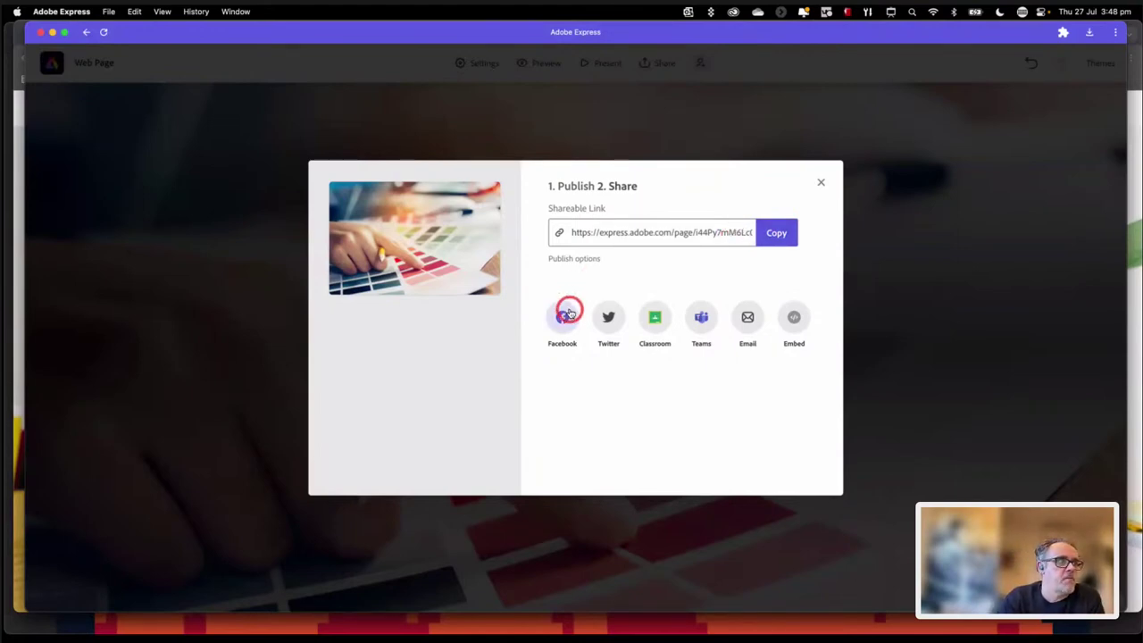
click(608, 317)
click(653, 319)
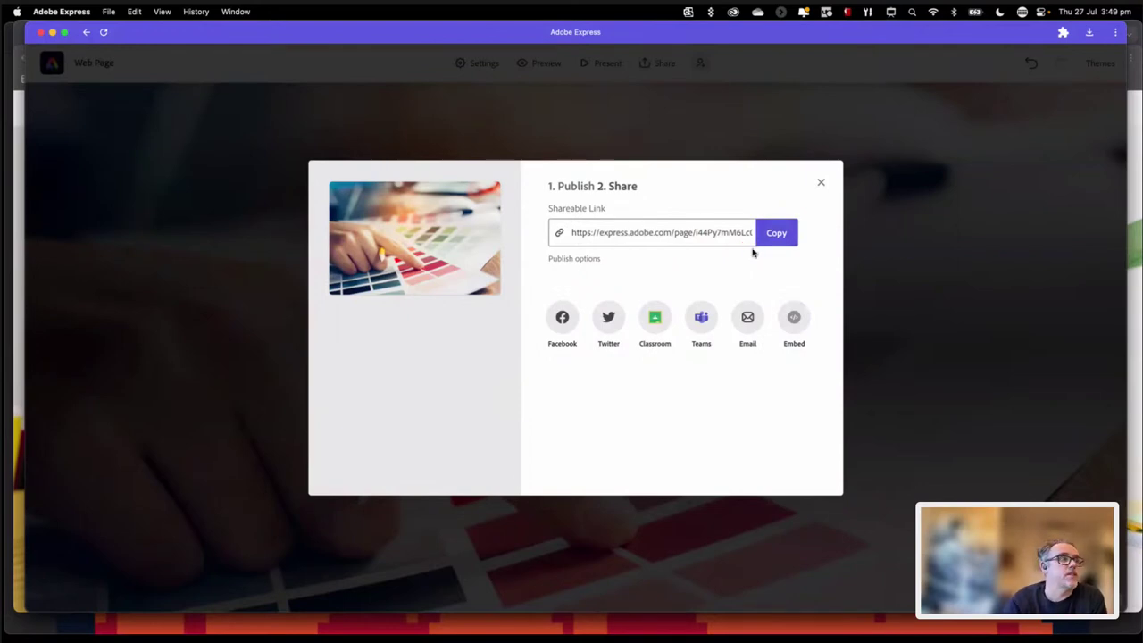
click(829, 186)
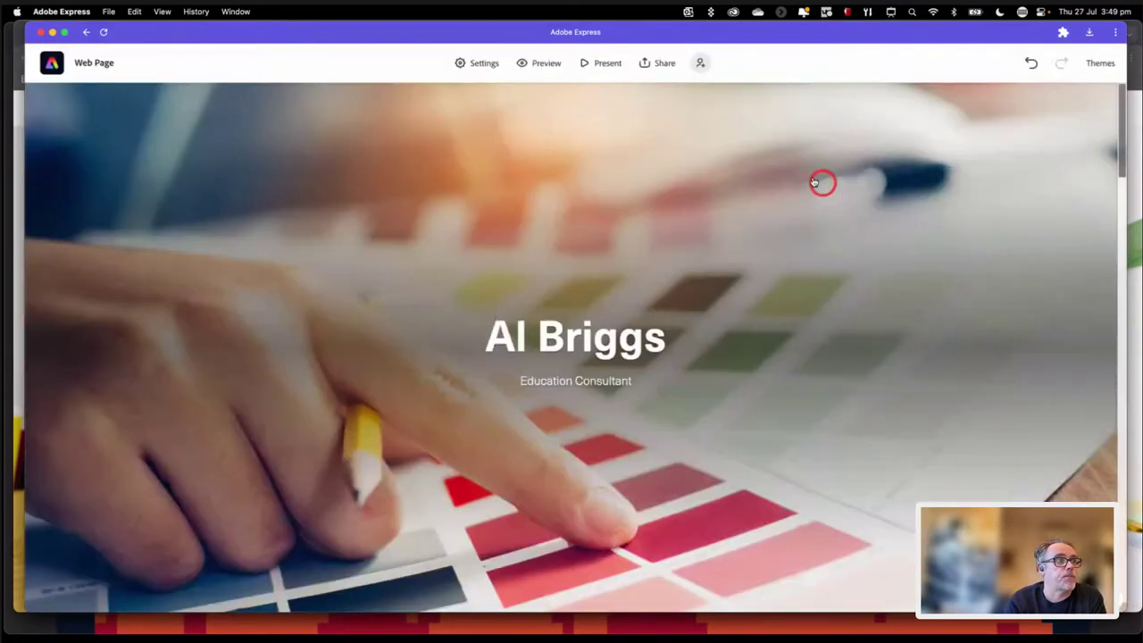
Step: From Home, start Generate QR code, paste the copied page link and create the code
click(54, 66)
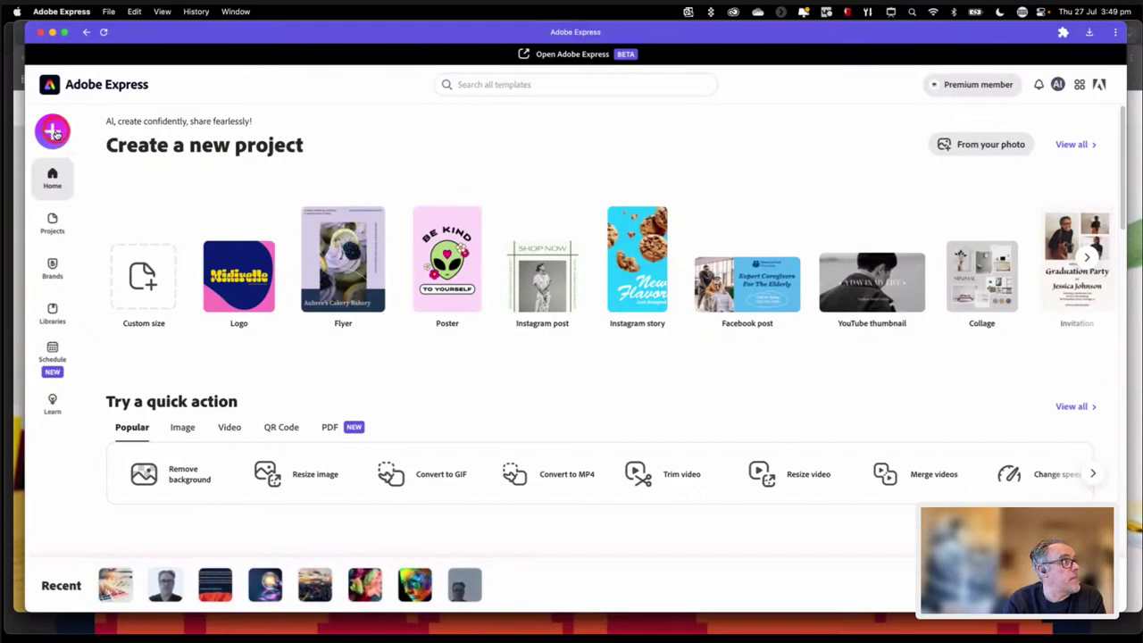
click(52, 132)
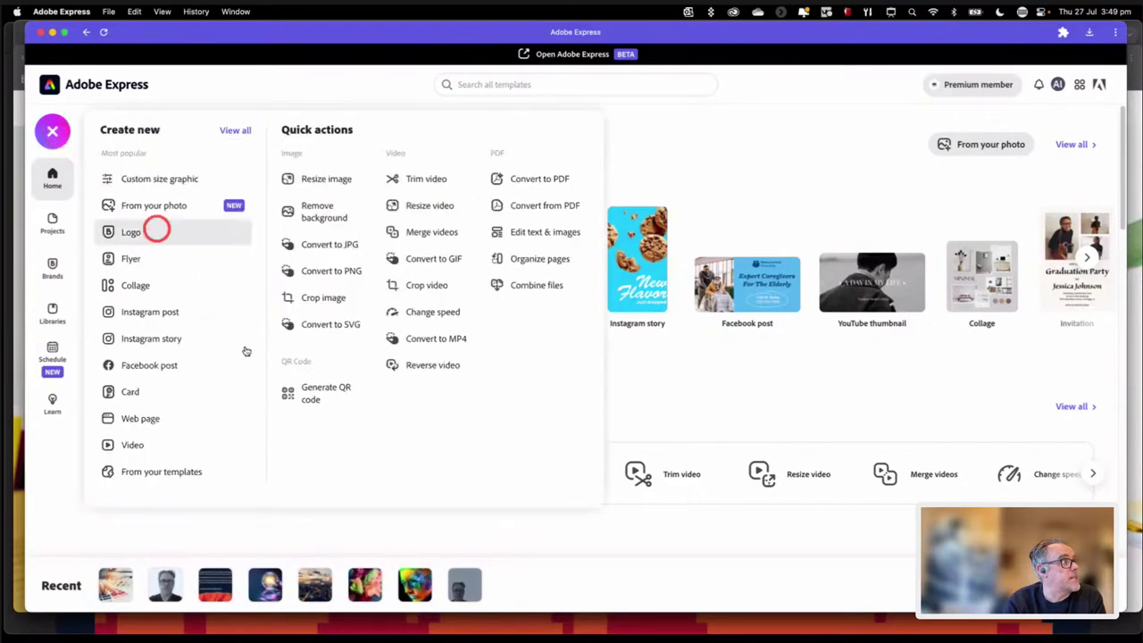
click(331, 393)
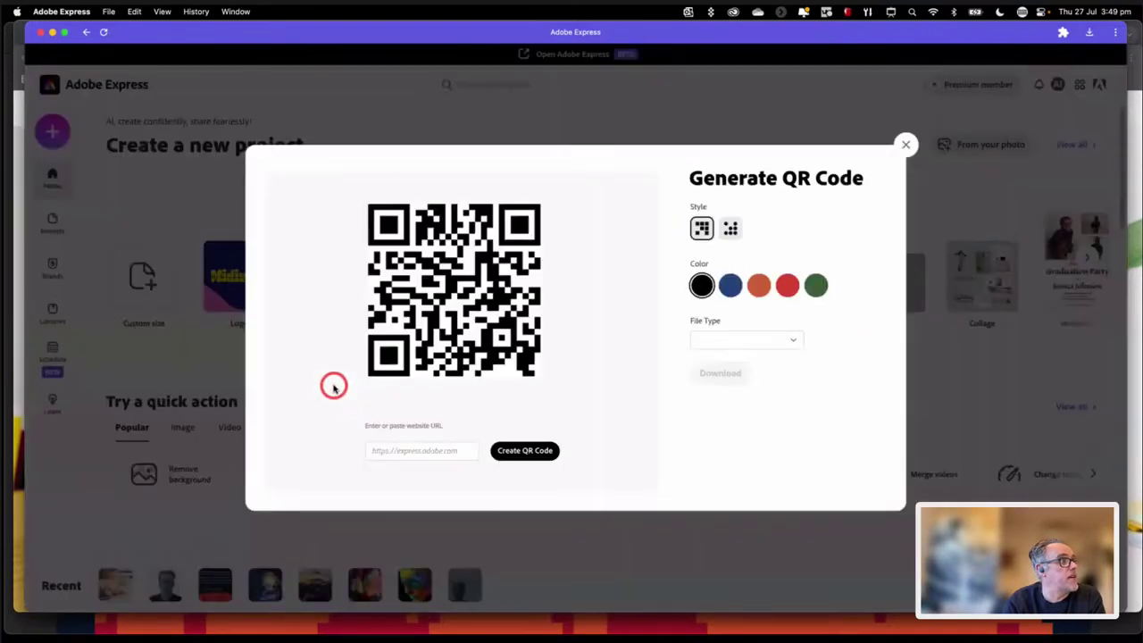
click(448, 450)
key(super+v)
click(525, 452)
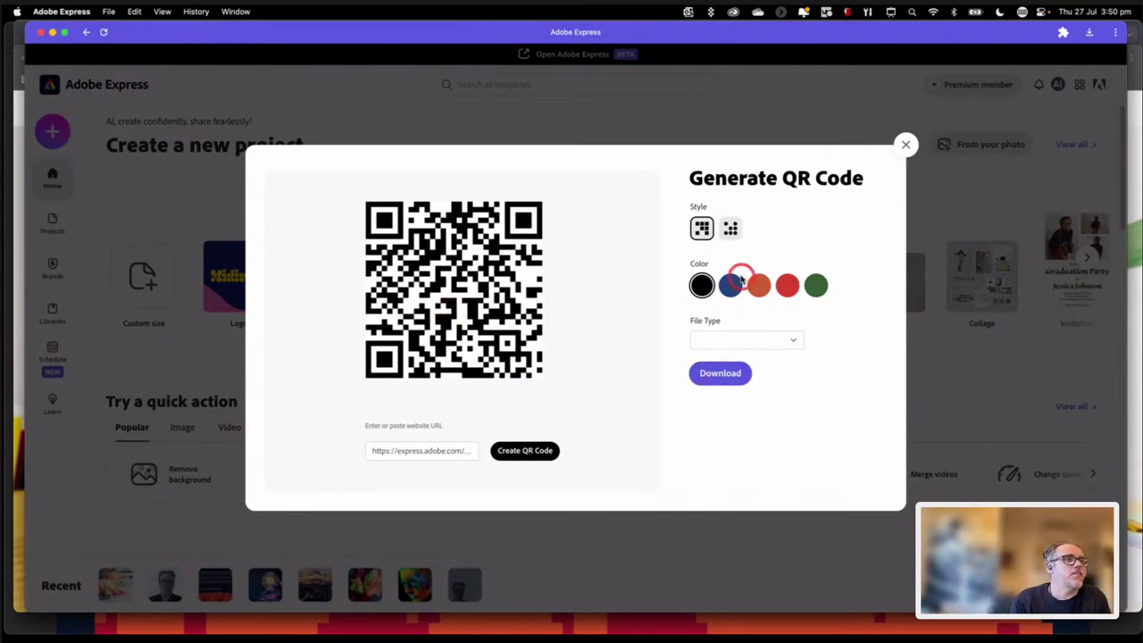
Step: Preview blue, orange, red, green and dotted variants, then settle on a black square QR code
click(730, 285)
click(758, 285)
click(787, 285)
click(815, 285)
click(731, 229)
click(703, 229)
click(705, 284)
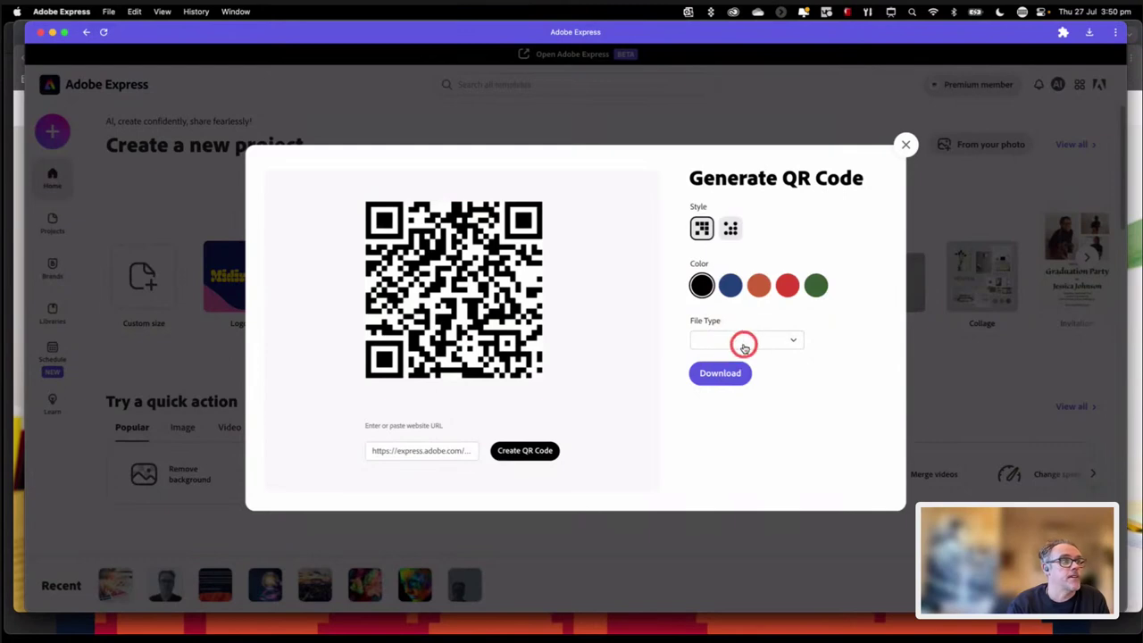
Step: Download the QR code as a PNG and dismiss the download confirmation
click(741, 341)
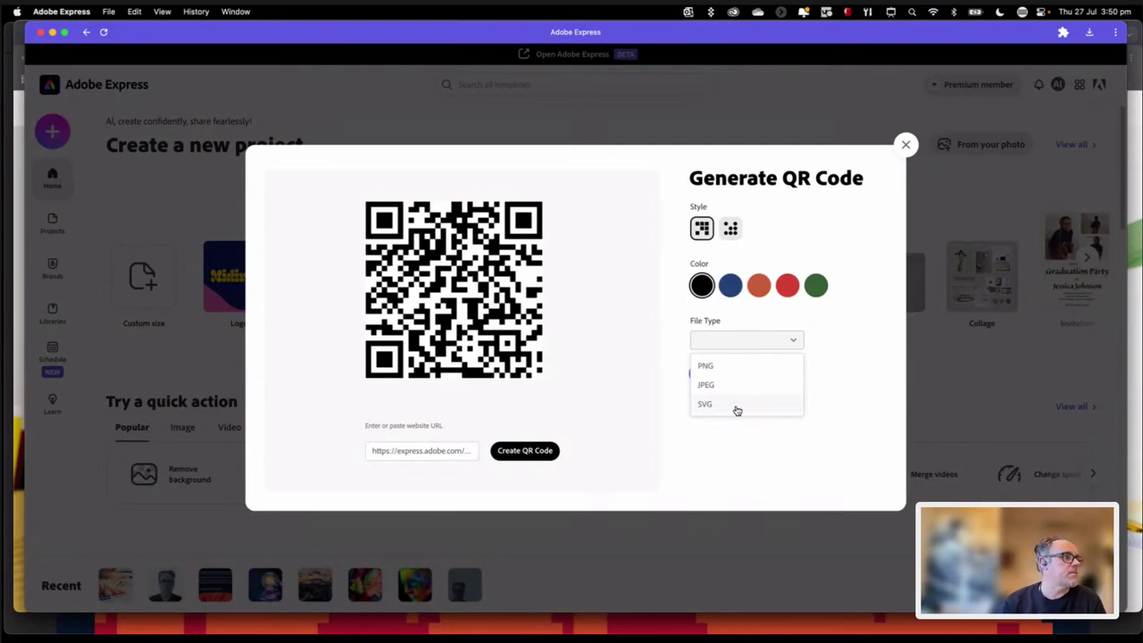
click(798, 456)
click(723, 375)
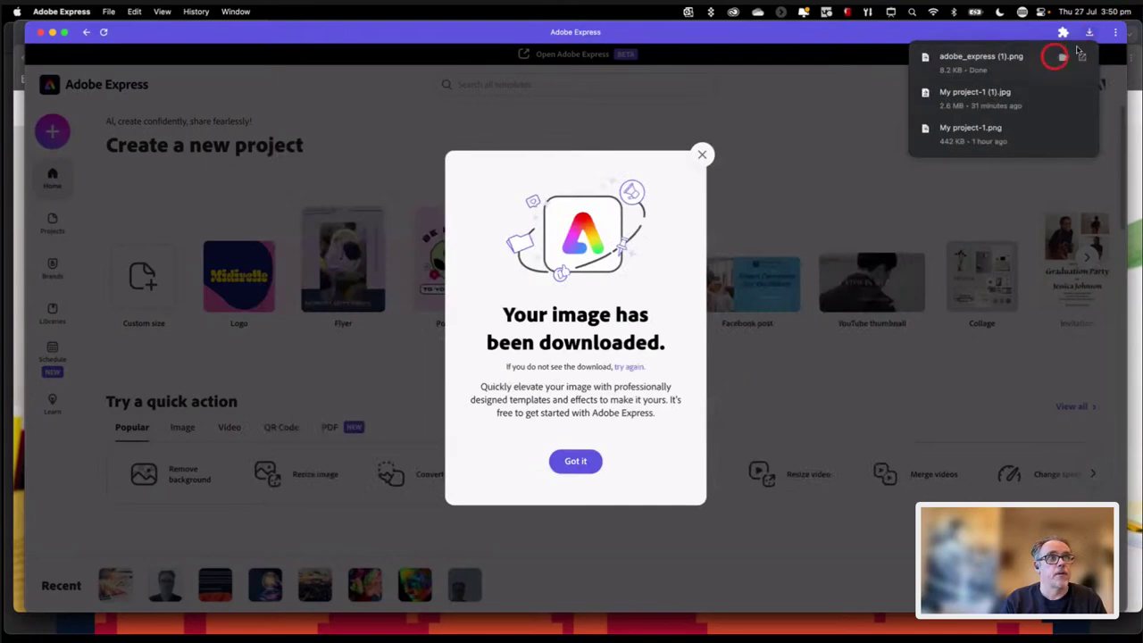
click(703, 154)
click(703, 154)
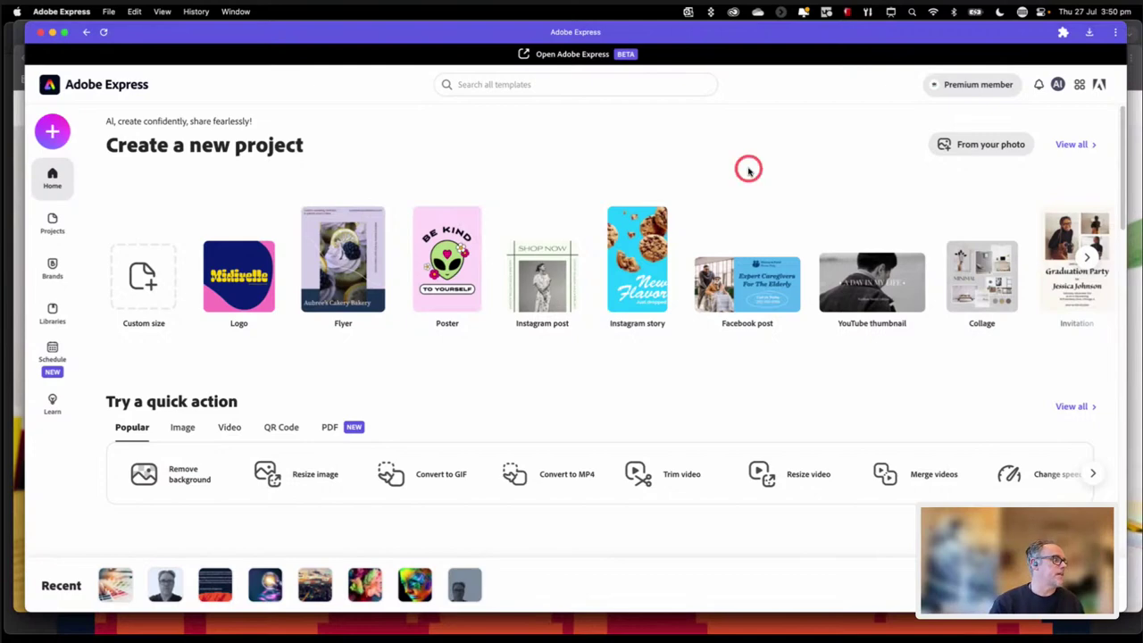
Step: Reopen the Web Page project from Recent and drag the About me column left of the wireframes image
click(117, 587)
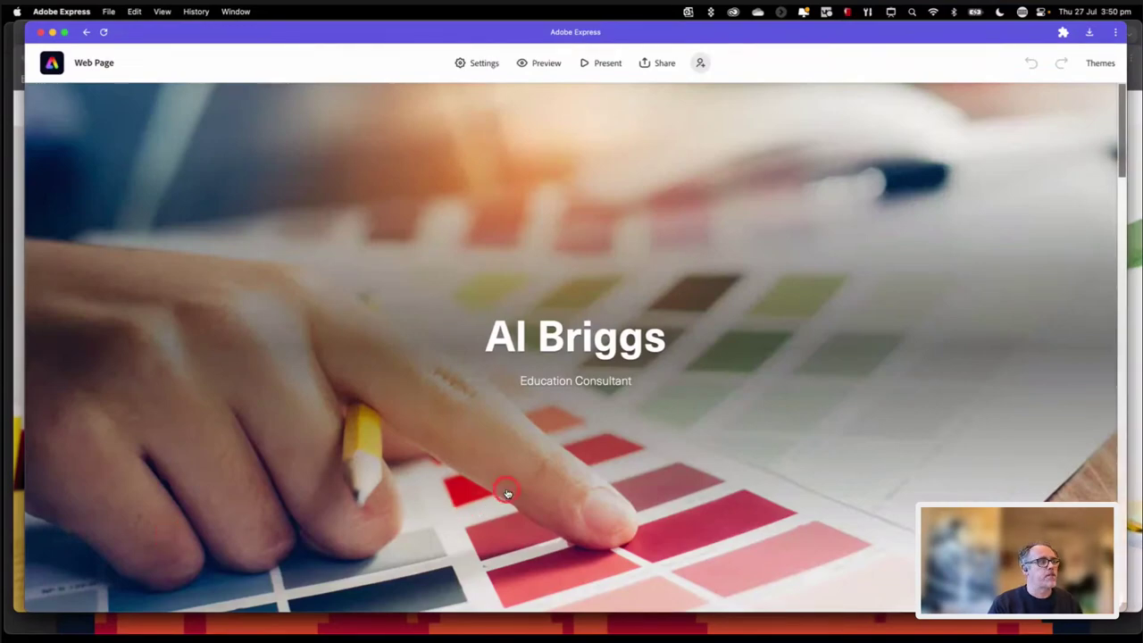
scroll(505, 489, down, 10)
scroll(506, 490, down, 1)
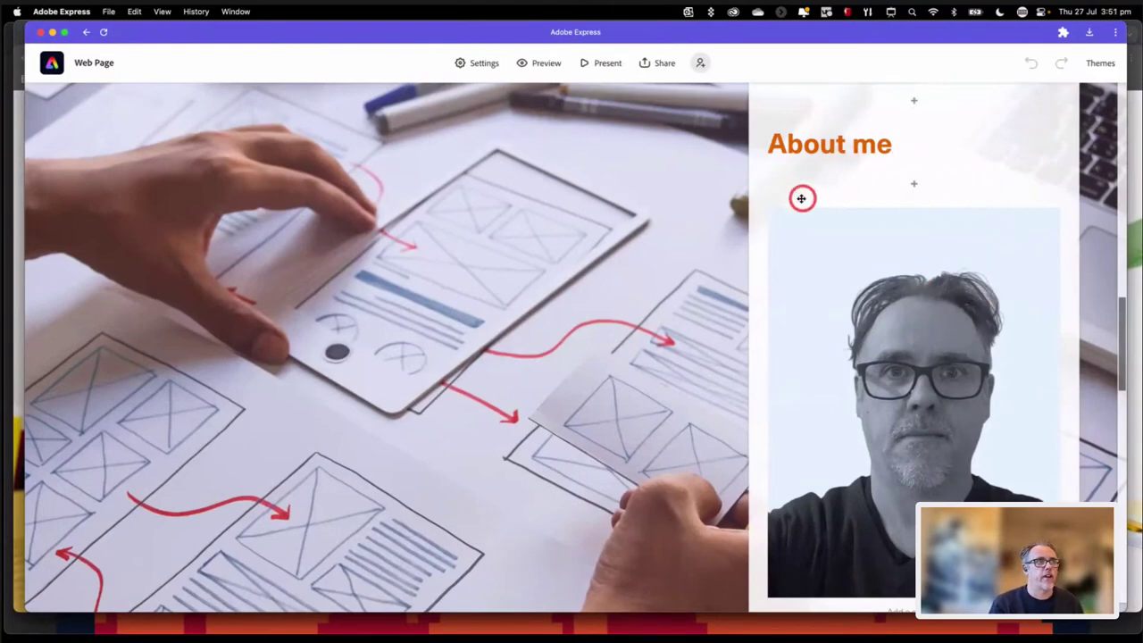
drag(802, 198, 160, 241)
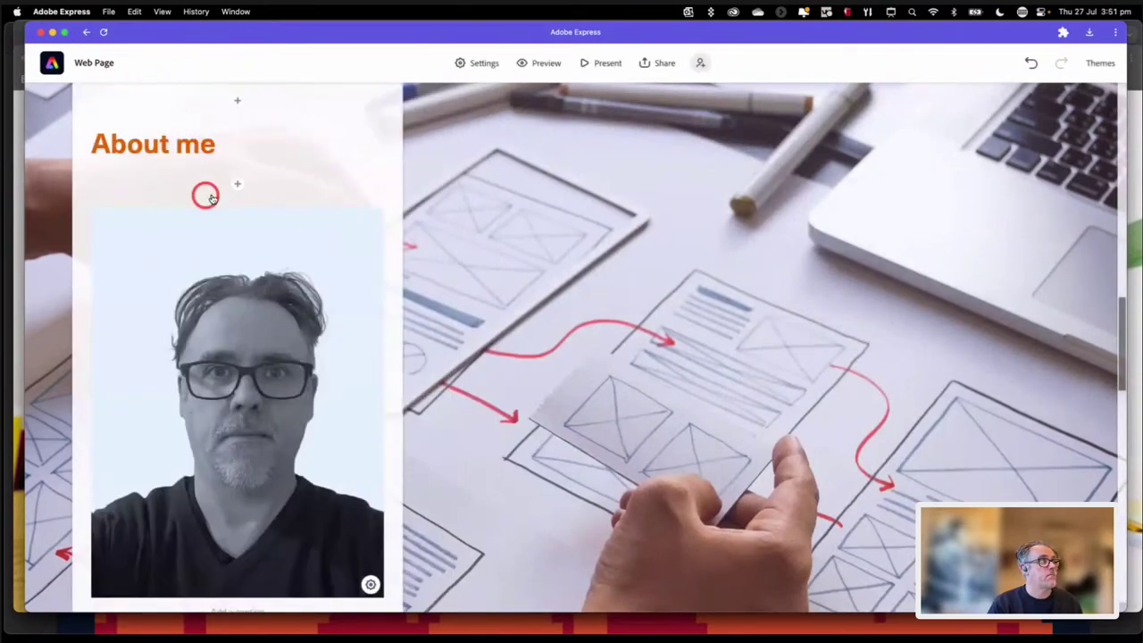
drag(330, 161, 603, 170)
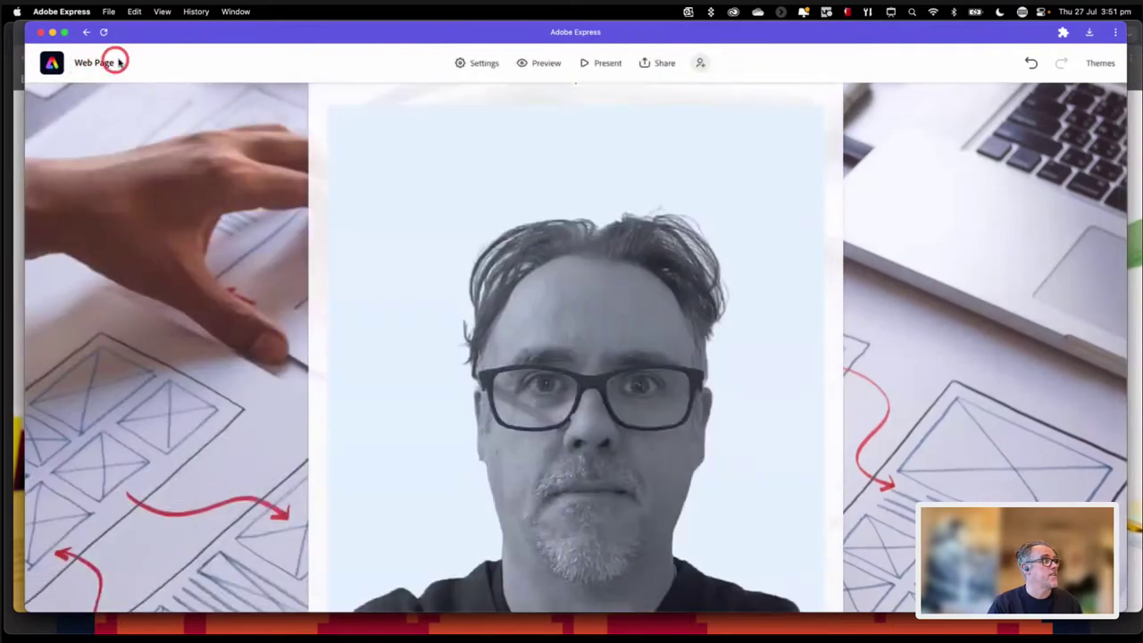
drag(319, 130, 98, 159)
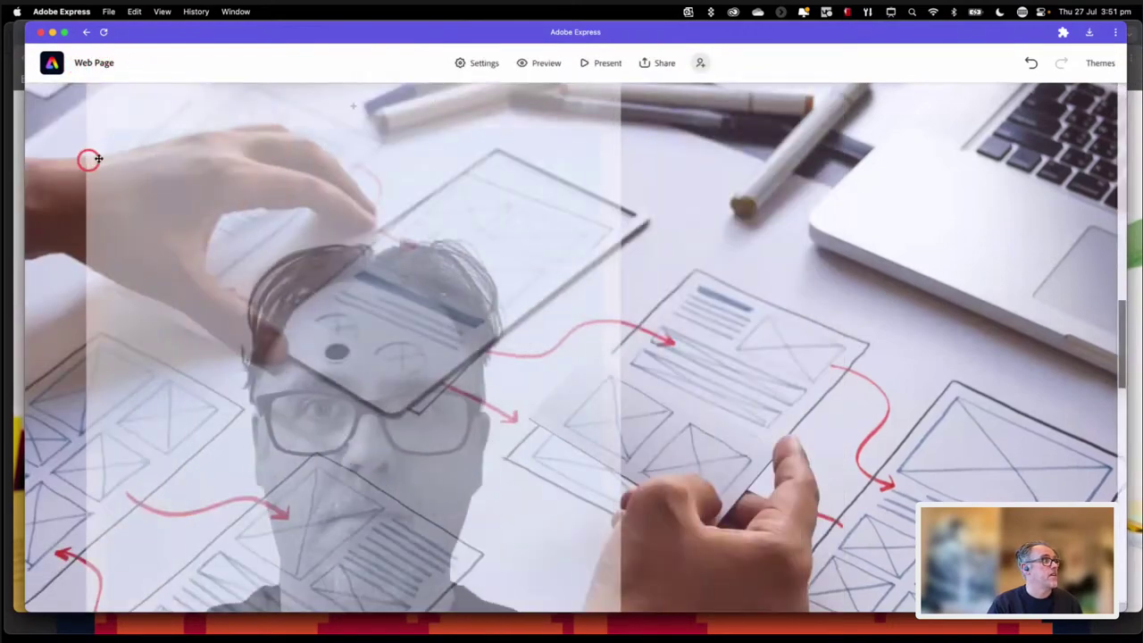